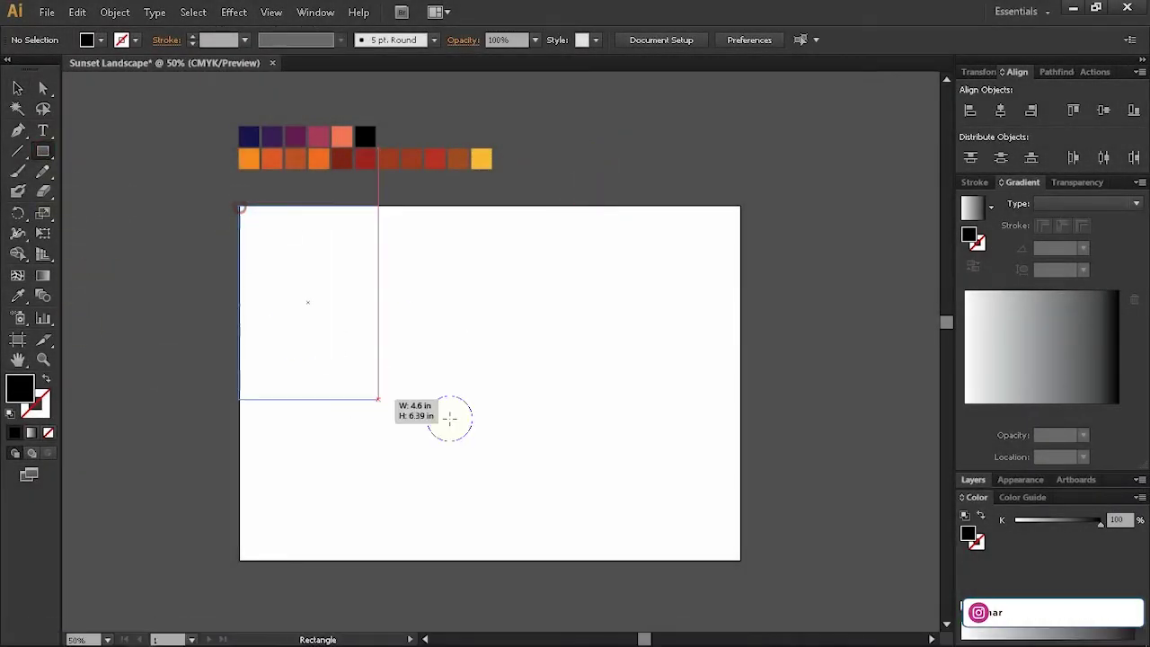
Draw a rectangle covering the whole artboard and fill it with dark orange
drag(356, 392, 740, 560)
key(v)
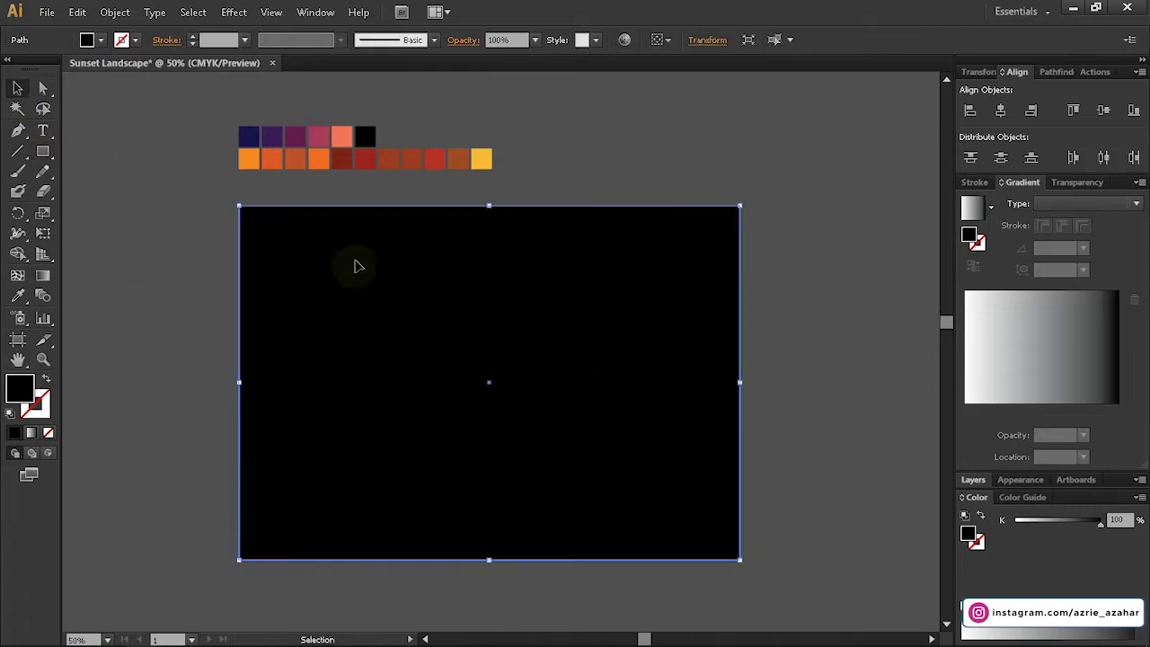
click(316, 162)
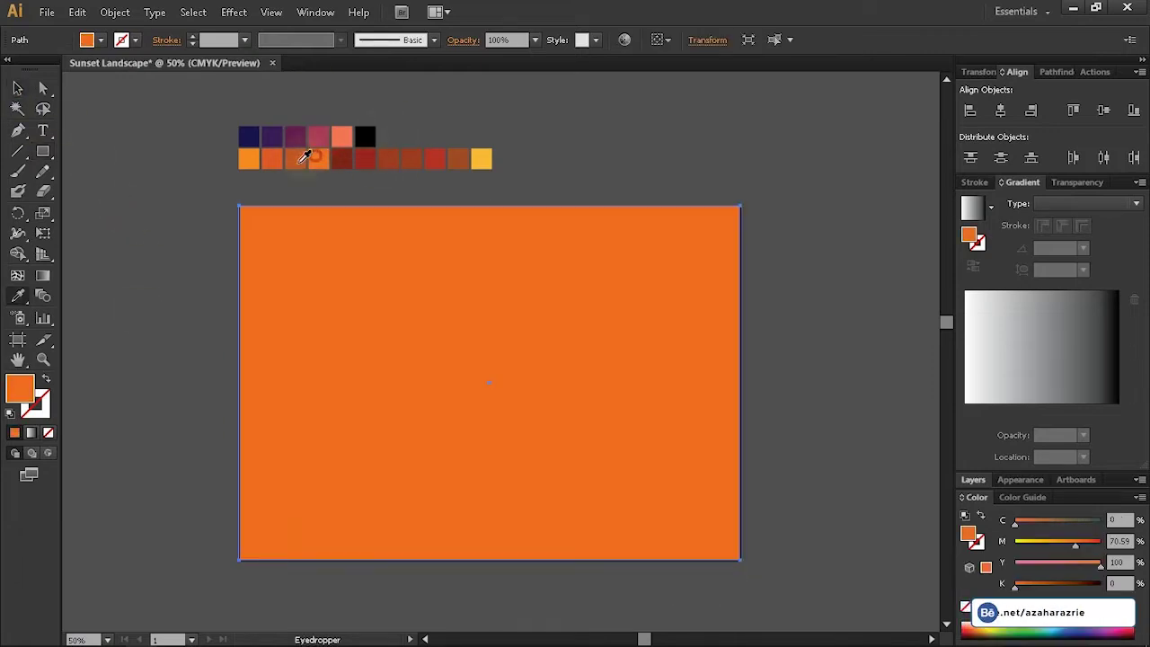
click(280, 158)
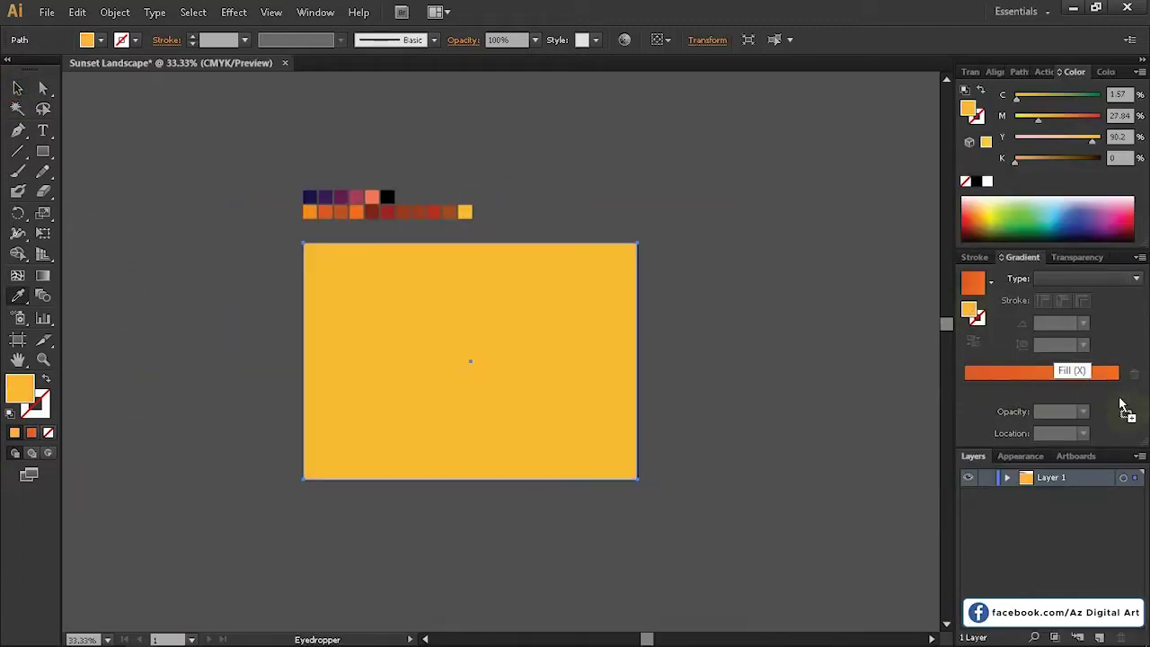
Give the rectangle a vertical orange-to-yellow linear gradient and adjust its stops
click(1120, 406)
drag(724, 178, 747, 401)
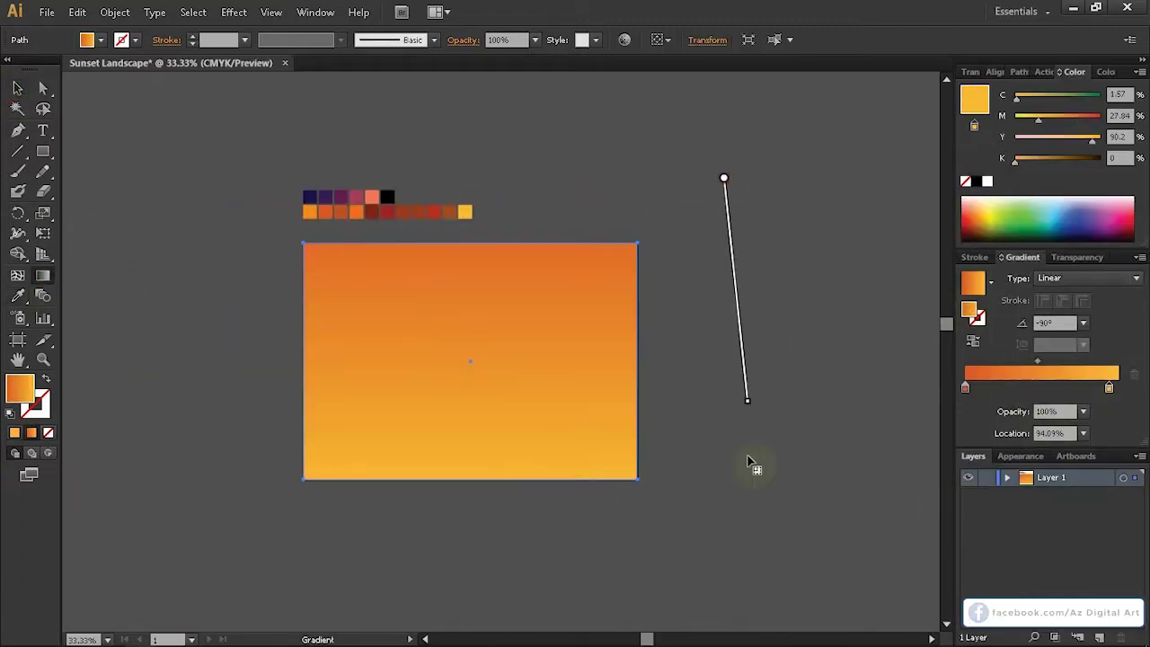
drag(669, 284, 543, 440)
mouse_move(968, 393)
mouse_down()
mouse_move(1015, 387)
mouse_move(1028, 362)
mouse_move(978, 388)
mouse_up()
Zoom in and flip the sky rectangle so the yellow sits on top
key(ctrl+plus)
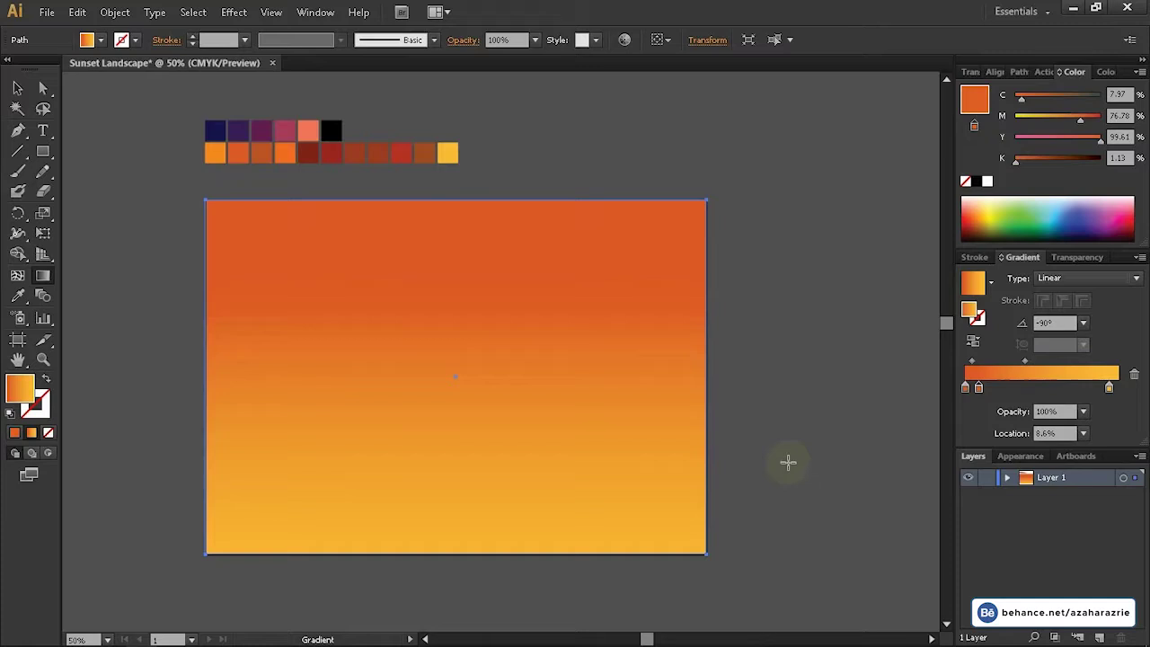
click(662, 449)
drag(629, 538, 483, 169)
Draw a second gradient rectangle across the middle and shrink it into a band
click(708, 406)
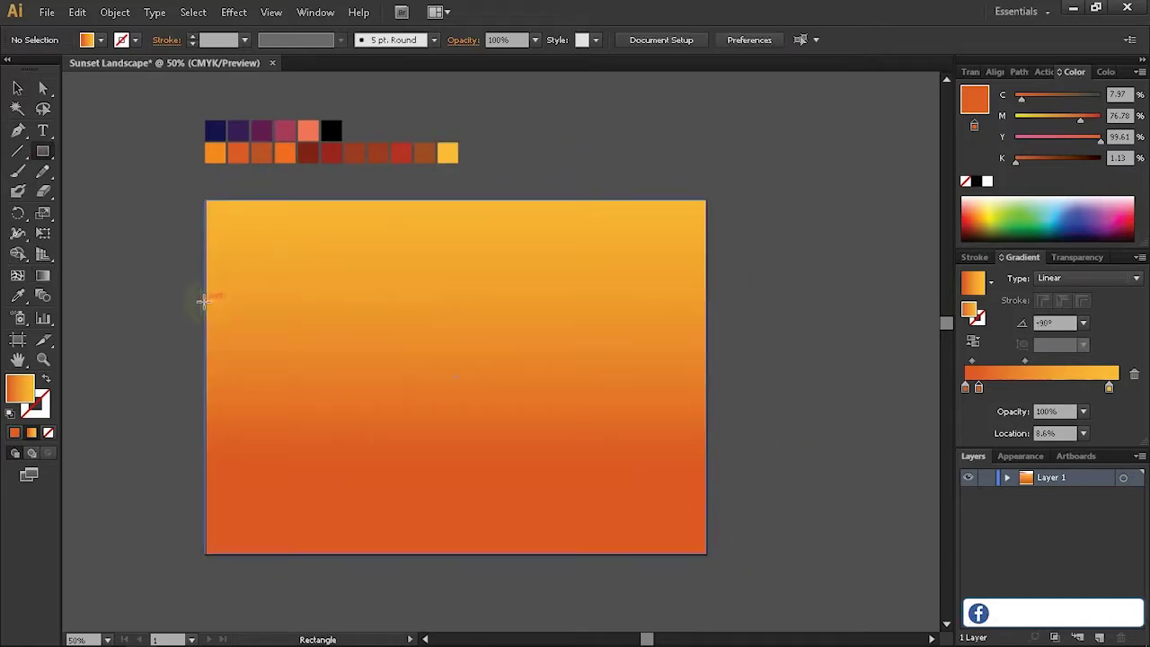
drag(204, 301, 706, 553)
key(v)
drag(706, 301, 706, 412)
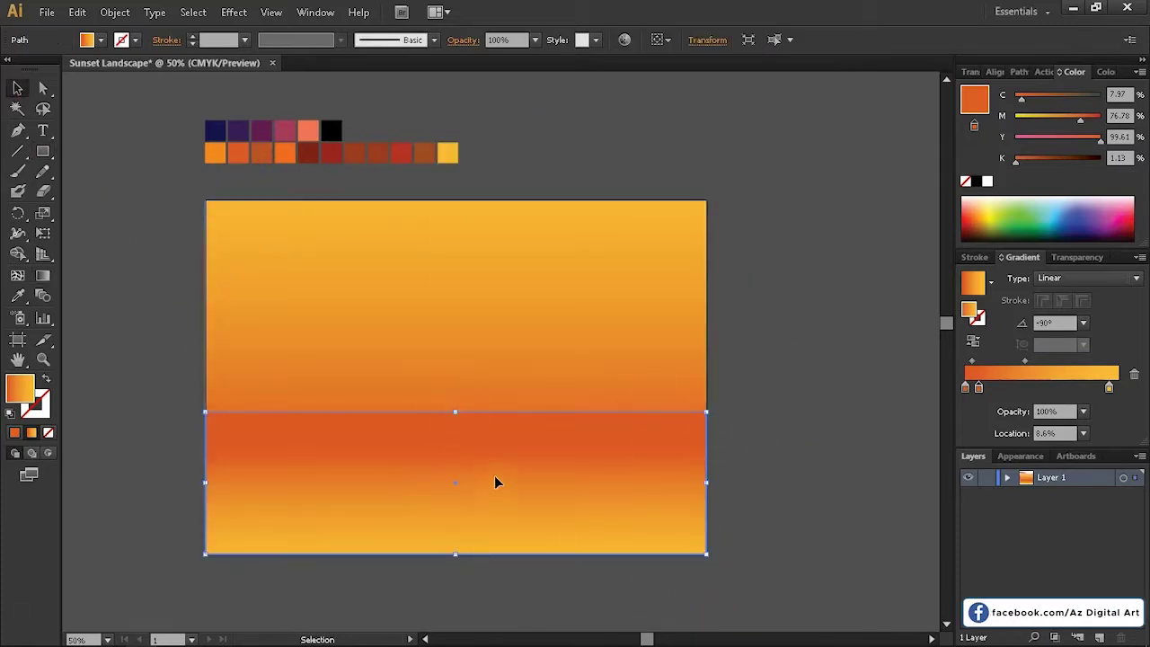
drag(468, 460, 457, 453)
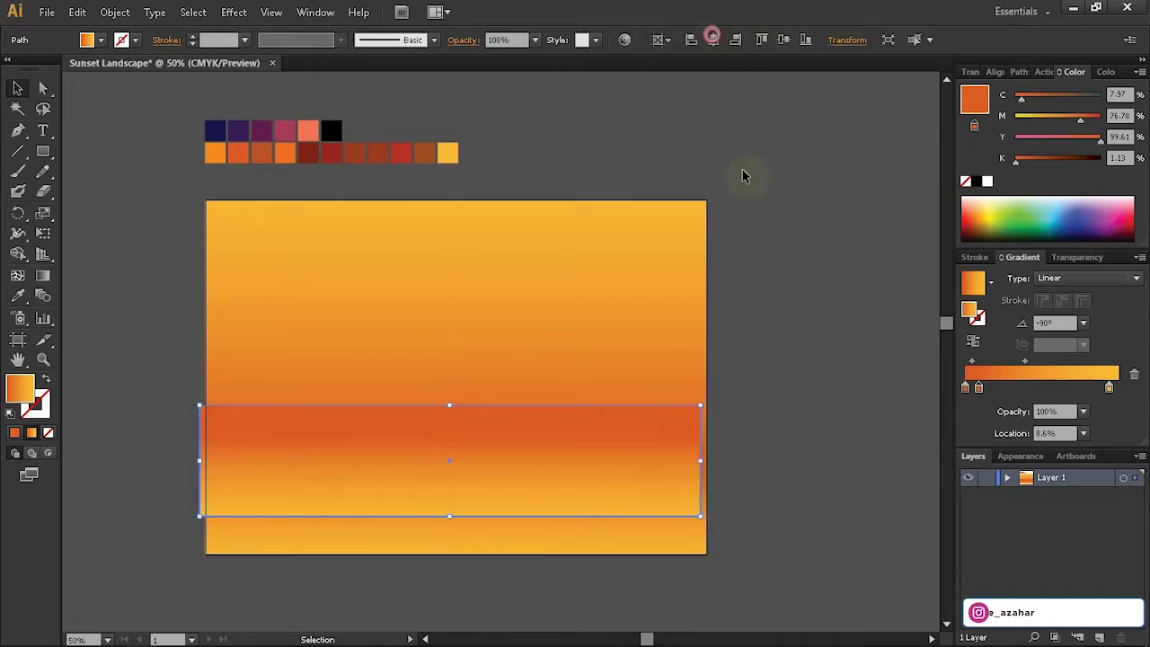
Move a rectangle to the artboard bottom, fill it black, and lower its top edge
drag(593, 484, 599, 521)
click(87, 40)
double_click(47, 68)
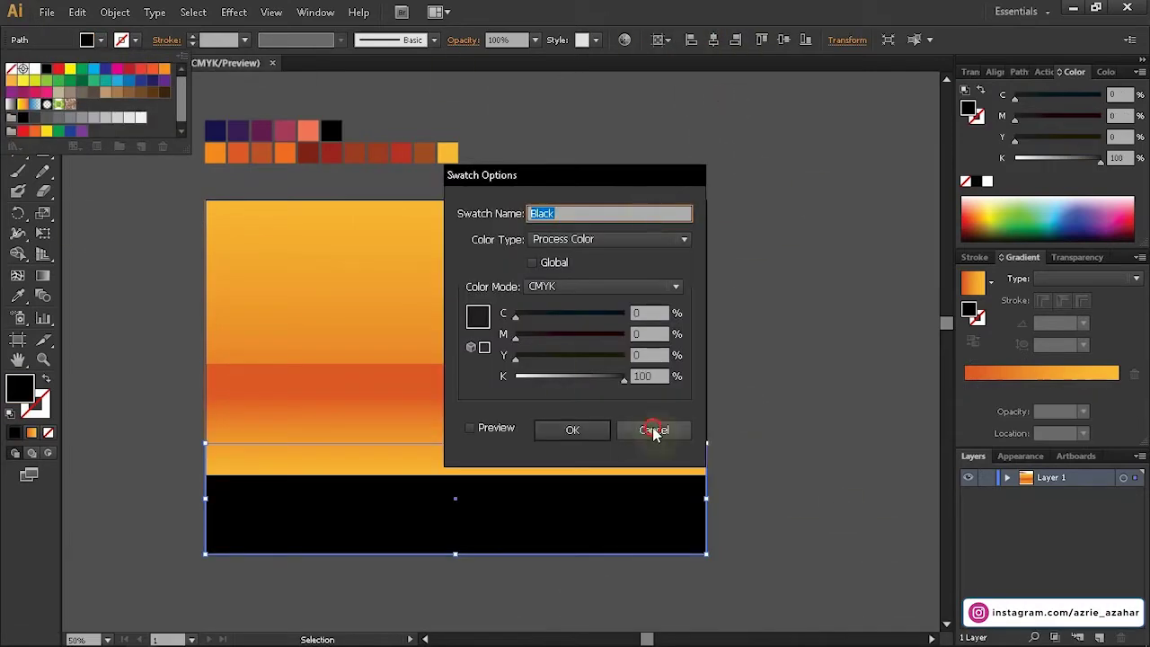
click(654, 430)
click(770, 483)
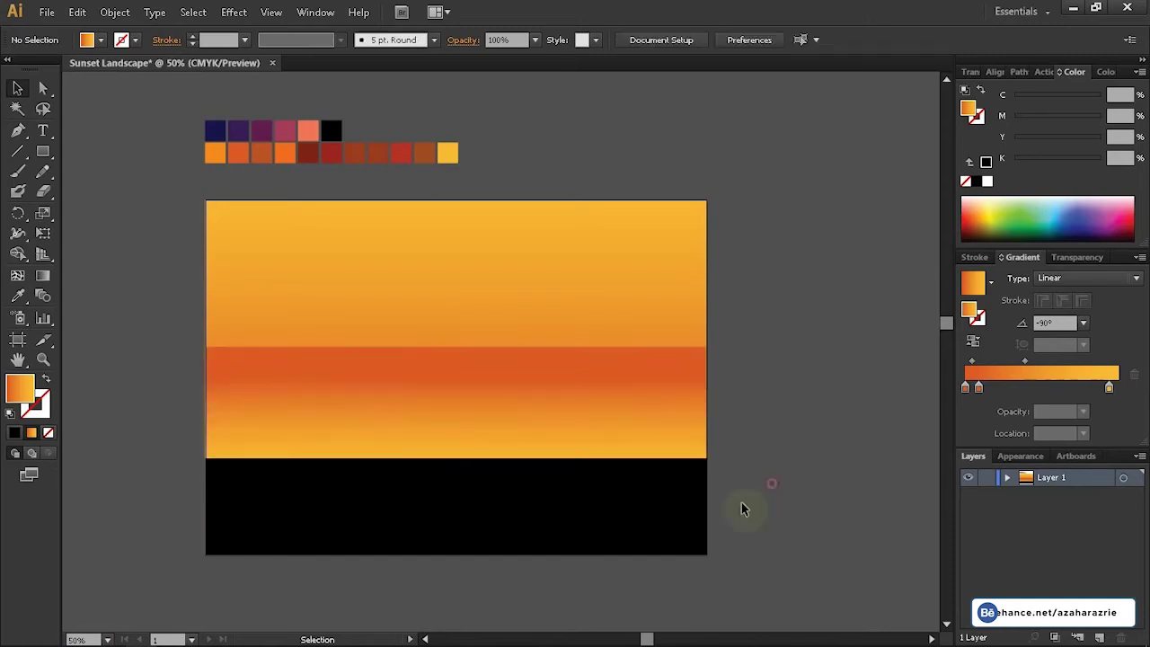
click(462, 467)
drag(457, 459, 457, 476)
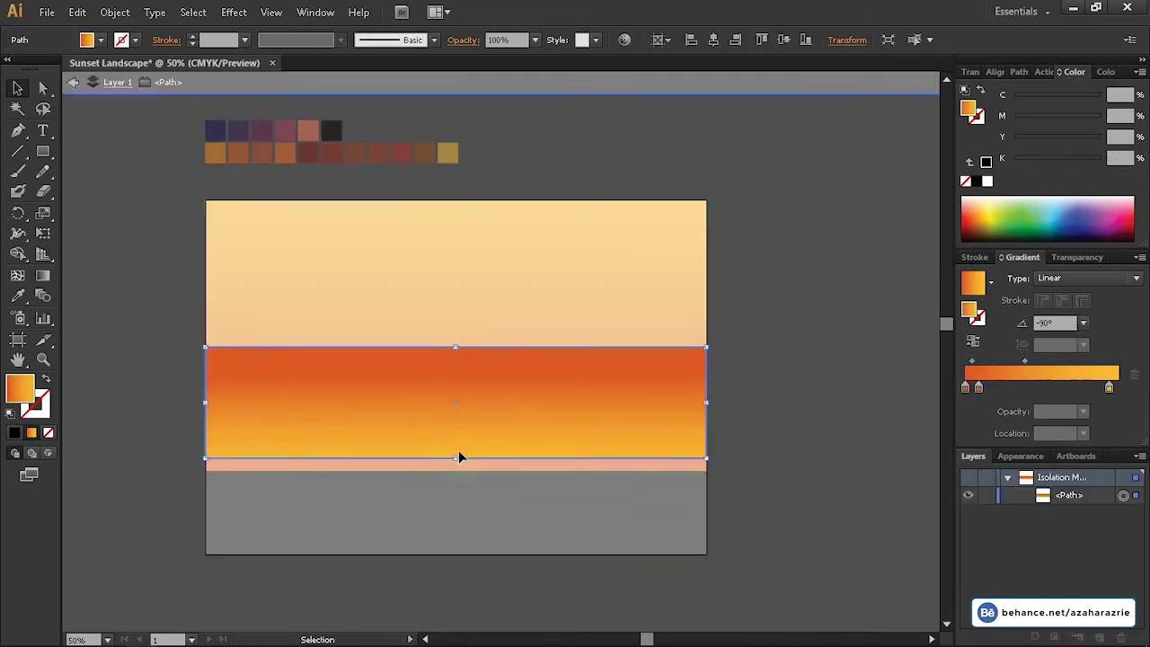
Place the palm tree artwork in the document
click(770, 352)
click(1074, 11)
drag(90, 480, 423, 423)
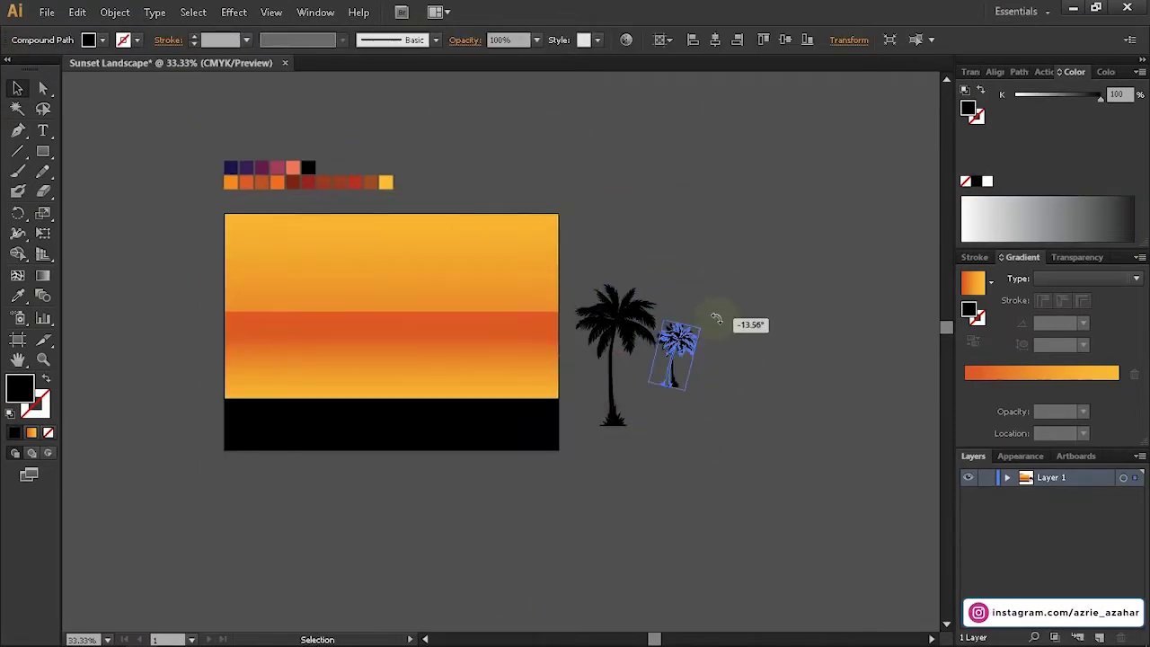
Tilt and reflect the smaller palm beside the tall one, then move both palms to the right edge
drag(703, 319, 710, 325)
scroll(690, 387, up, 3)
drag(542, 399, 550, 367)
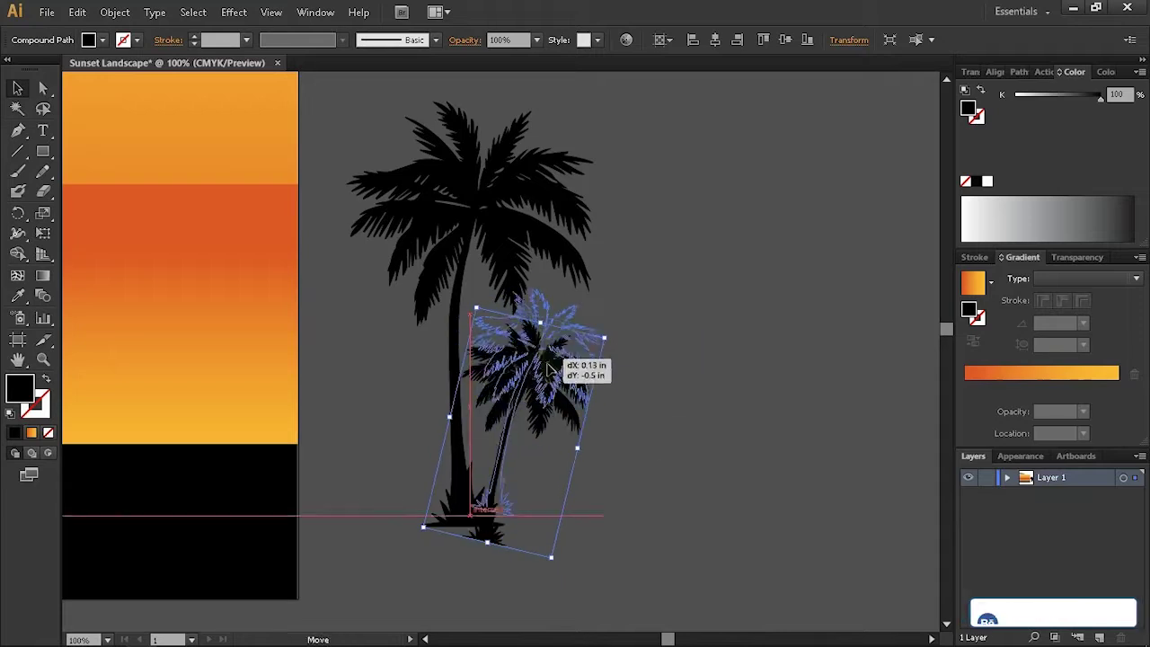
right_click(575, 356)
click(797, 517)
drag(547, 514, 477, 514)
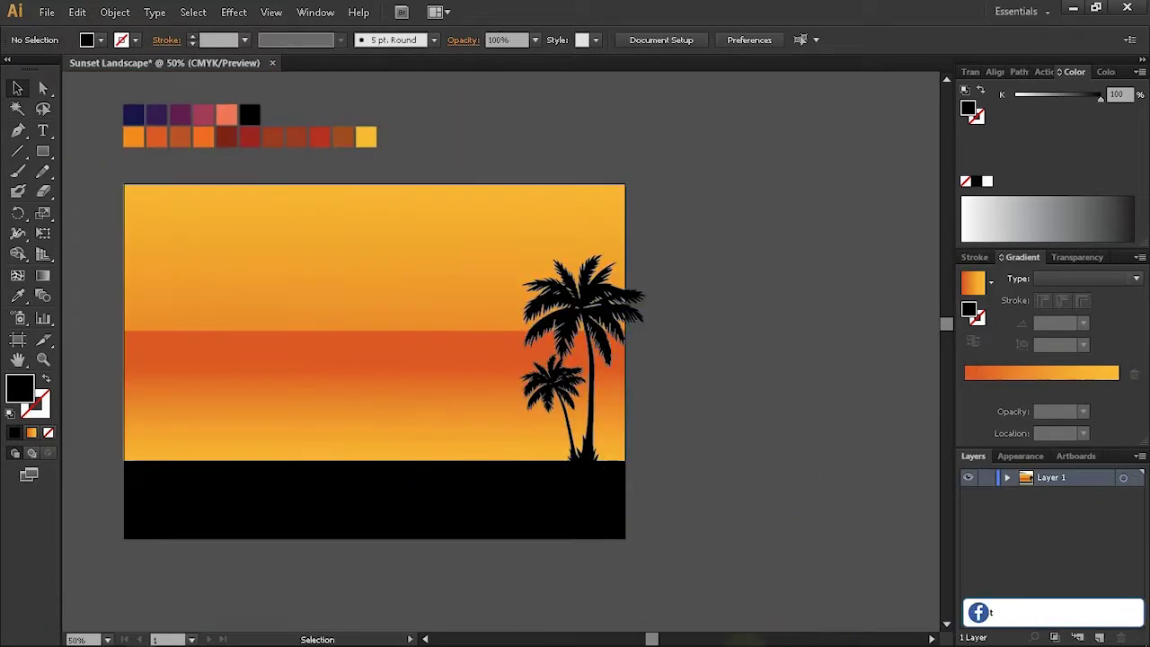
drag(43, 151, 135, 191)
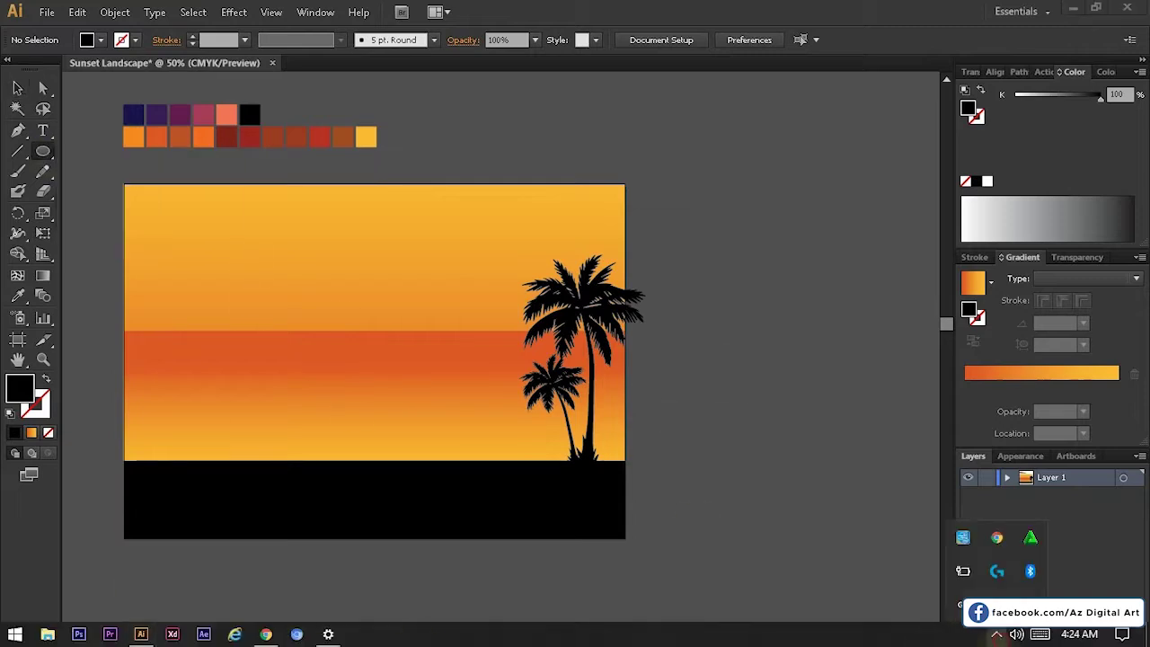
Draw an orange sun circle at the left and send it behind the horizon band
drag(216, 297, 279, 359)
key(v)
key(ctrl+shift+bracketleft)
key(ctrl+bracketright)
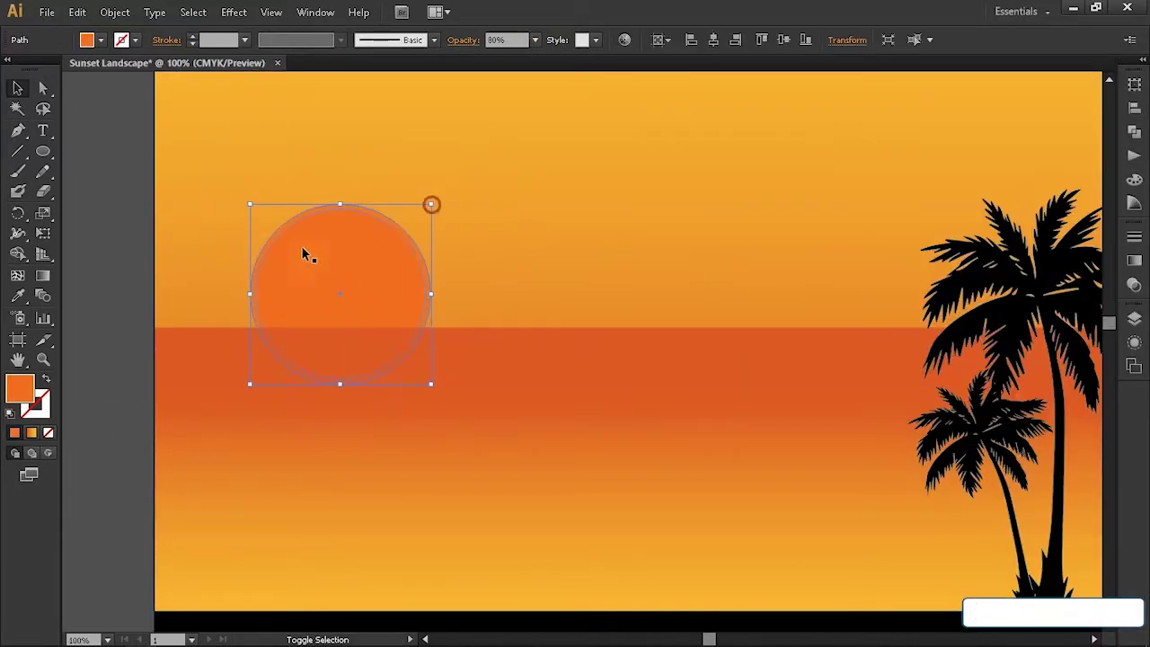
click(234, 12)
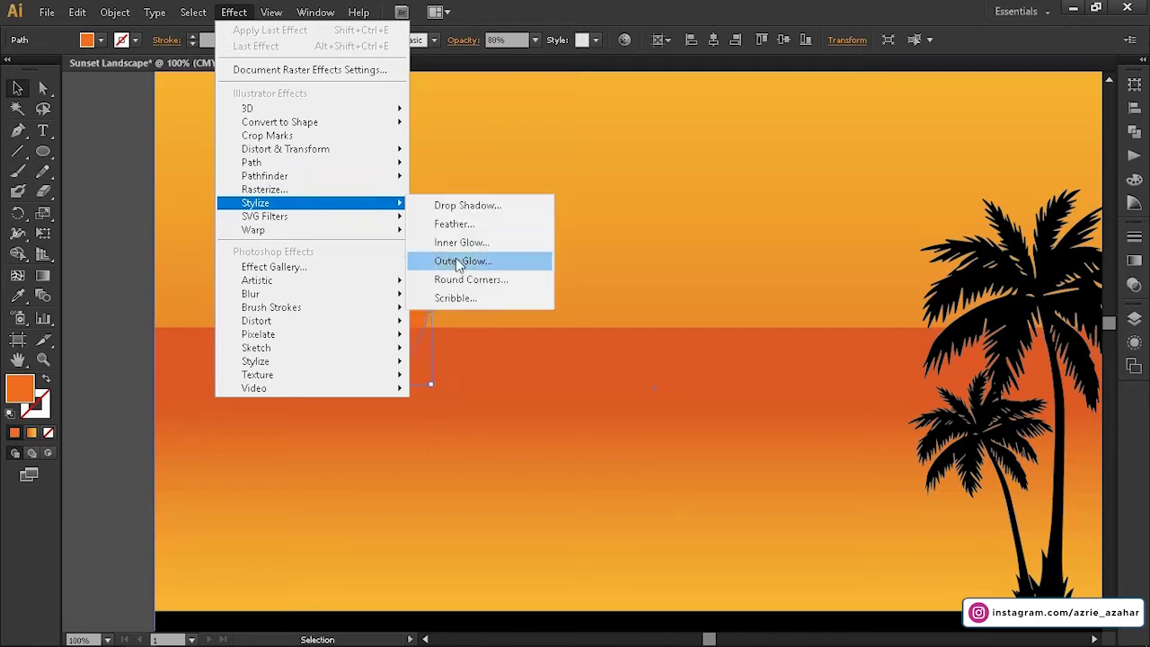
Apply an Outer Glow effect in red-orange to the sun
click(450, 259)
click(608, 283)
click(781, 223)
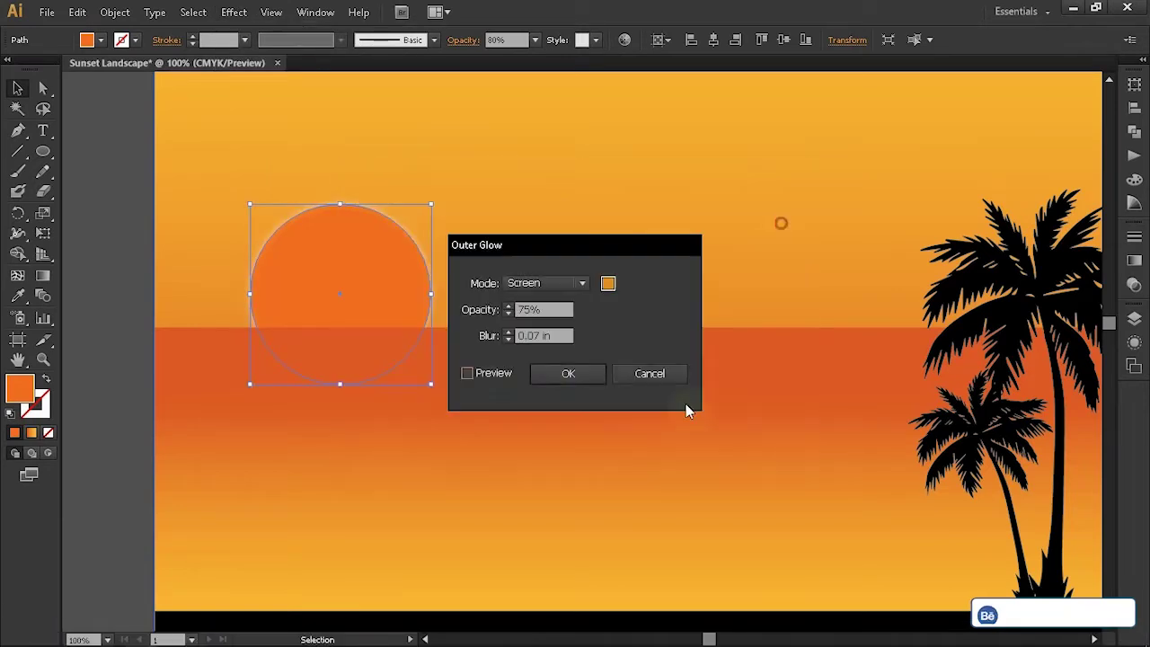
click(607, 283)
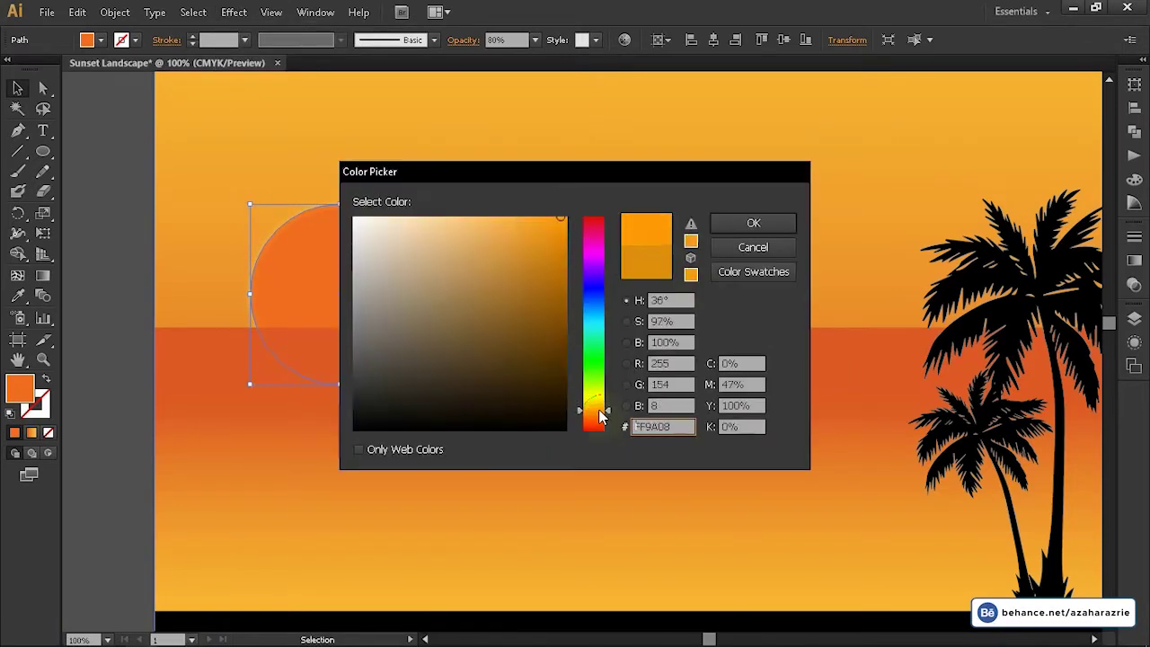
drag(600, 414, 627, 620)
key(Return)
key(Return)
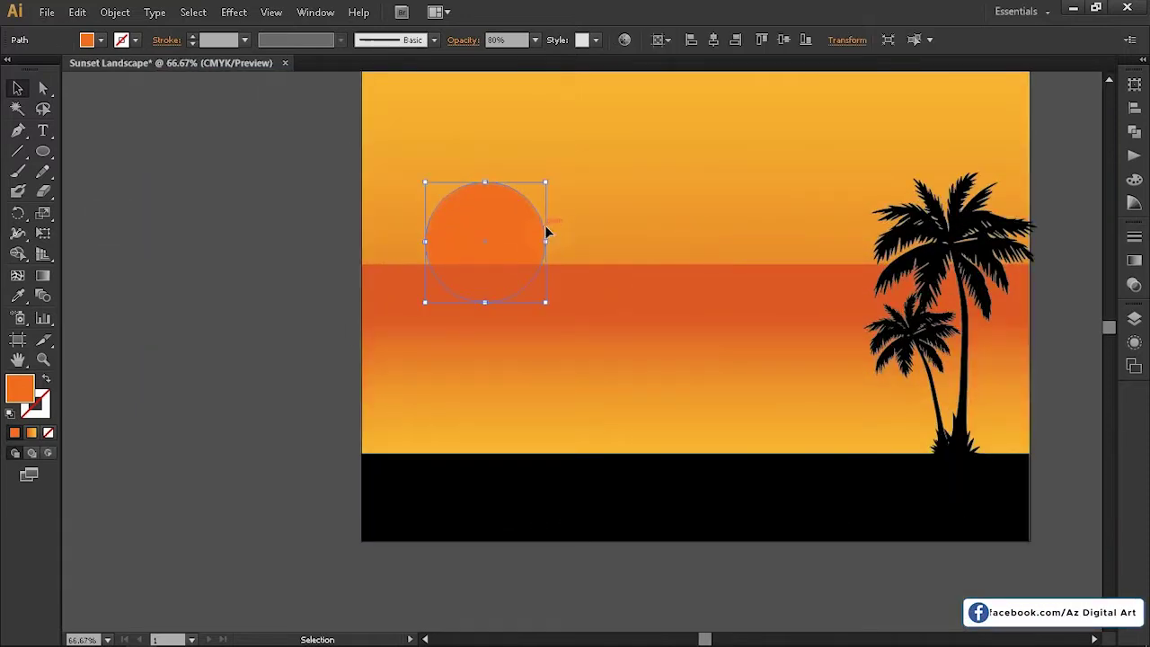
click(535, 40)
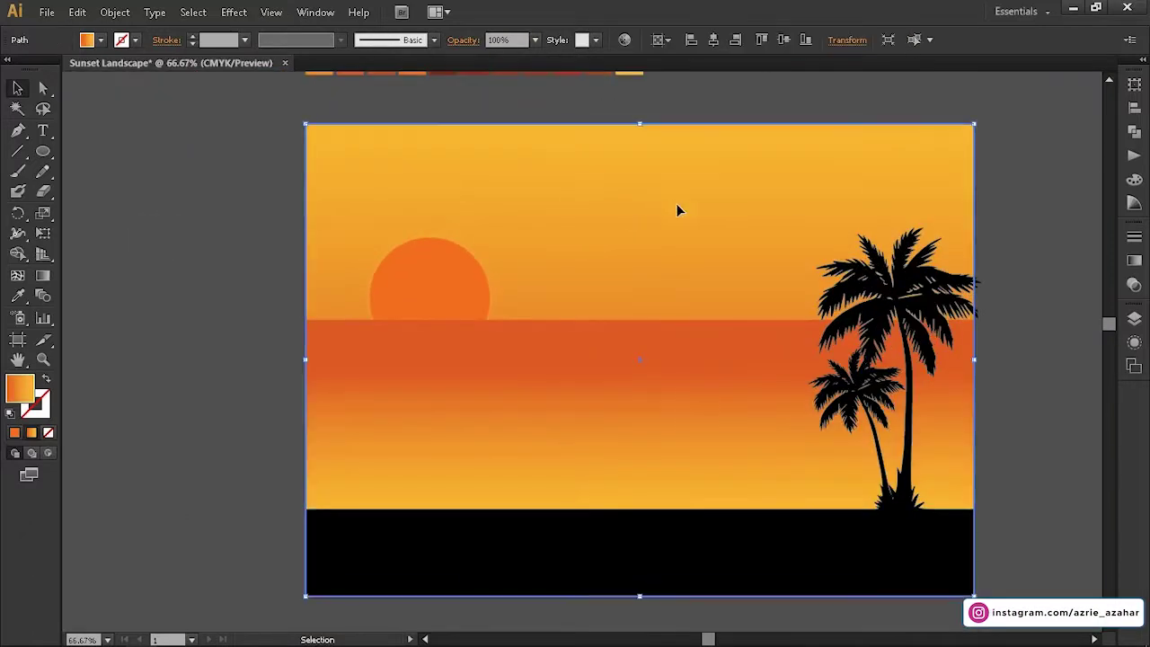
click(1139, 59)
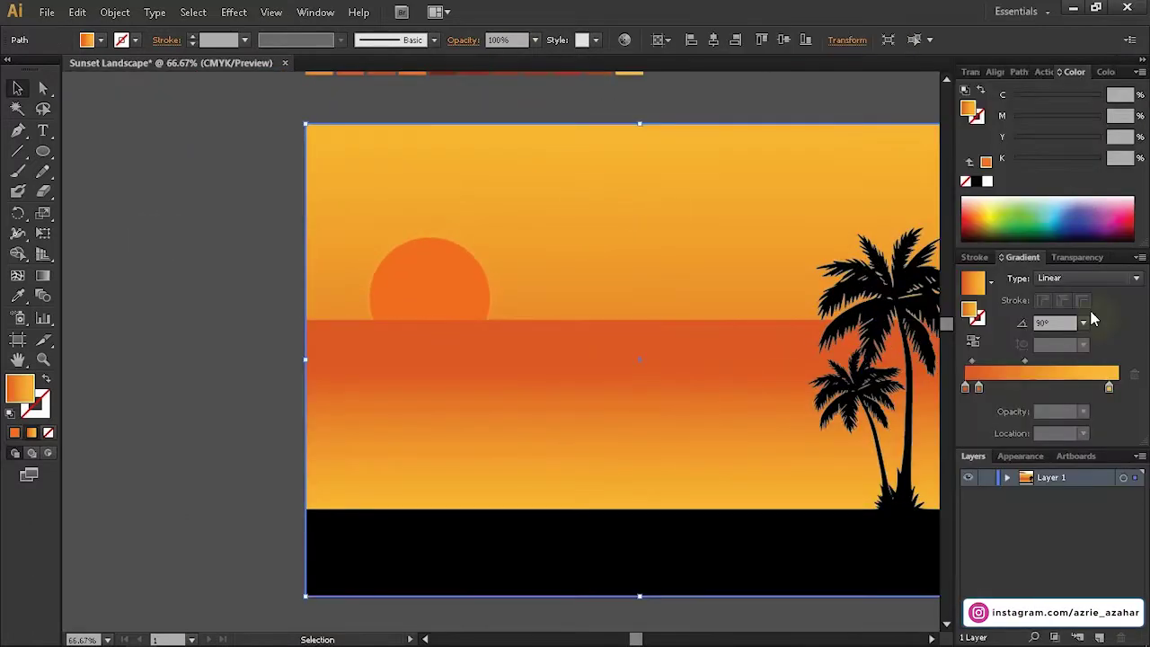
Add a stop to the sky gradient, then copy the sky gradient onto the sun with the Eyedropper
mouse_move(1029, 402)
mouse_down()
mouse_move(1002, 398)
mouse_move(1010, 391)
mouse_up()
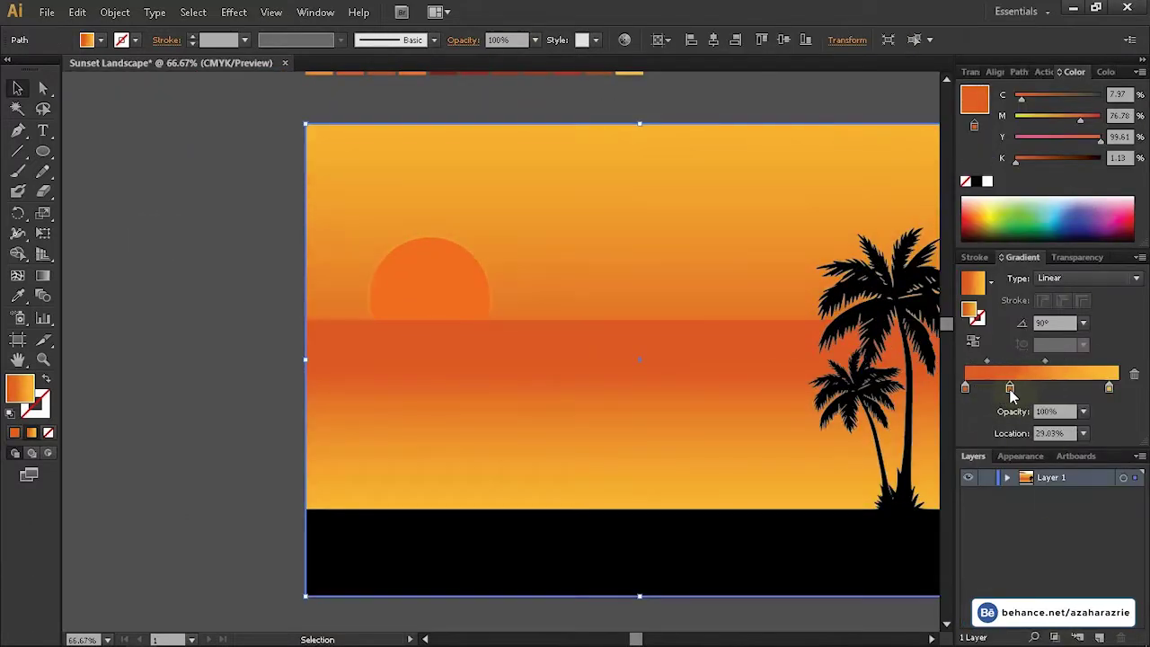
click(444, 314)
key(i)
click(578, 331)
Make the sun's gradient radial, with the outer stop at 86.02% and the extra inner stop removed
click(1112, 278)
click(1049, 296)
drag(1109, 387, 151, 208)
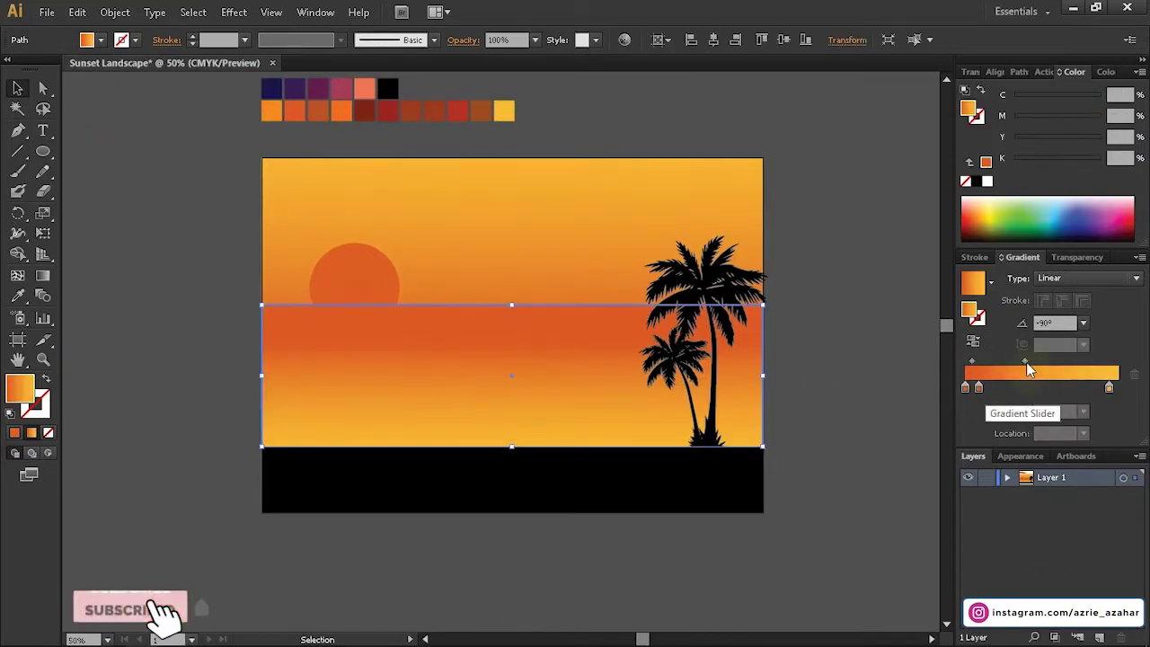
drag(978, 387, 966, 387)
Apply a Scribble effect with 0.01 in spacing to the orange middle band
click(1108, 387)
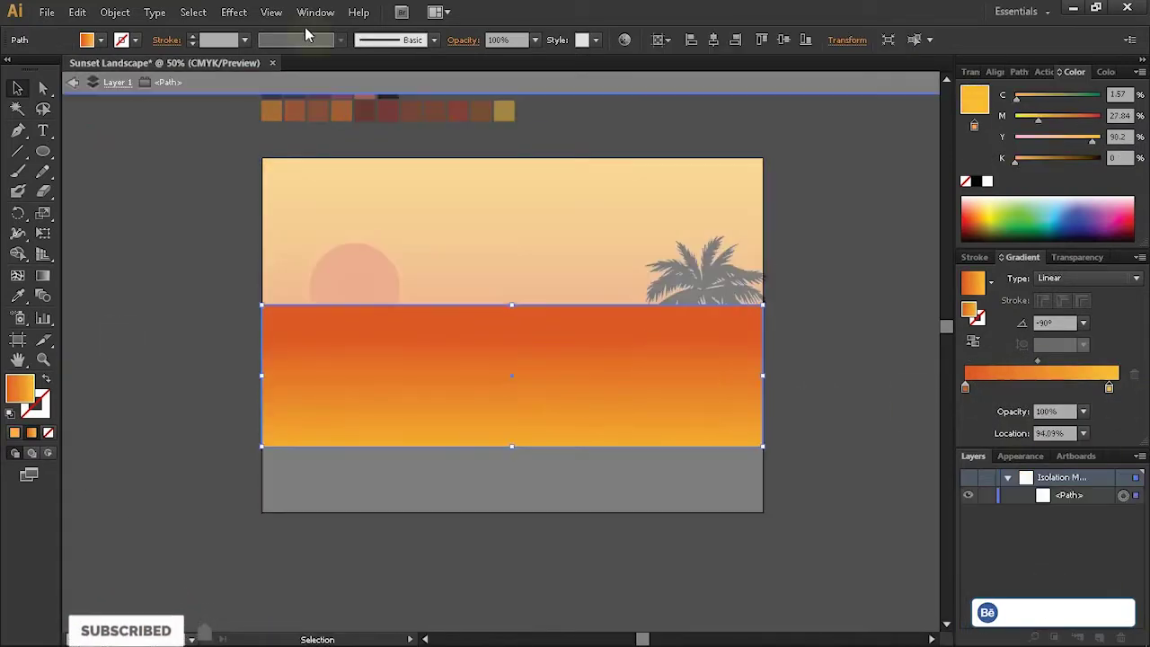
click(234, 11)
click(450, 304)
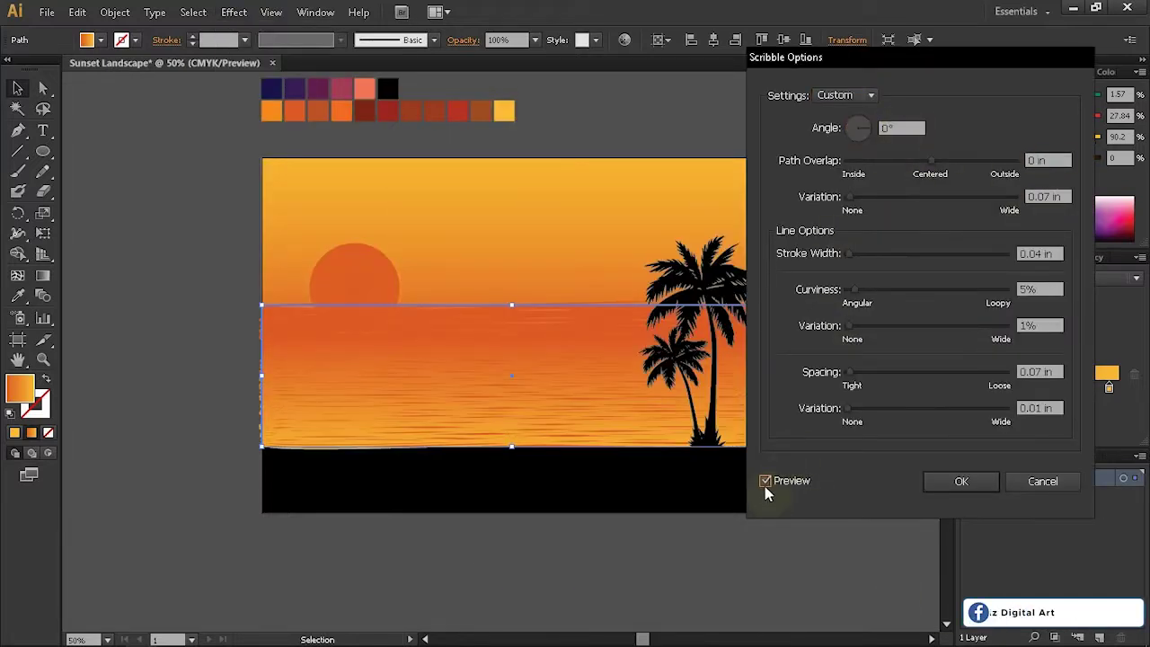
text(0.01)
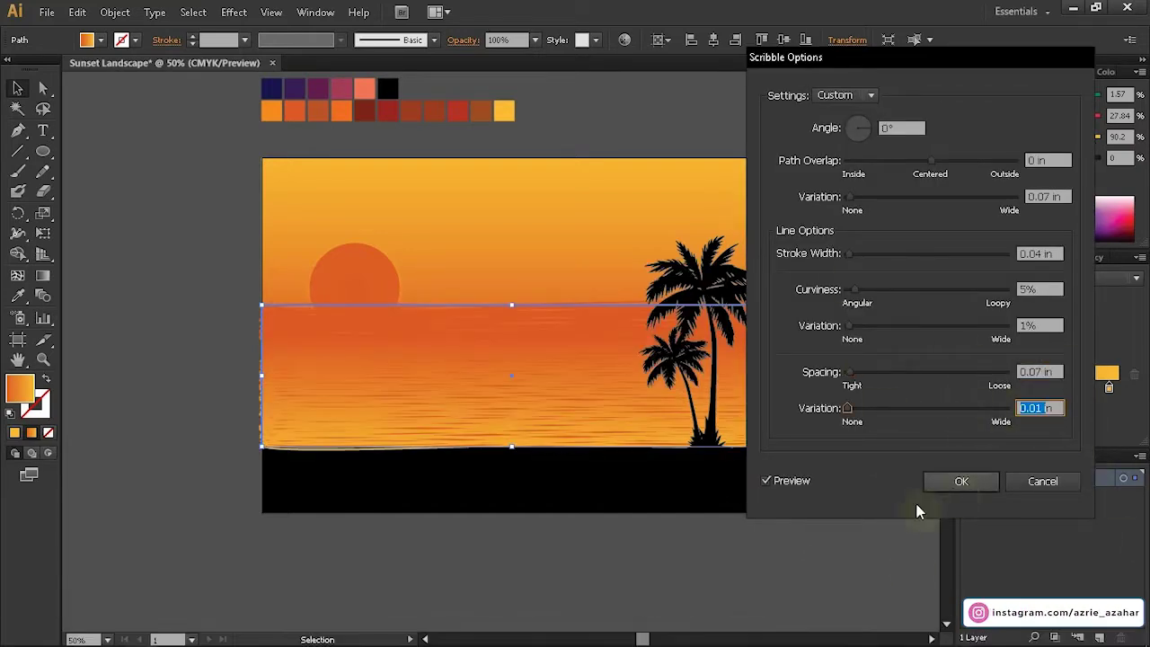
click(961, 481)
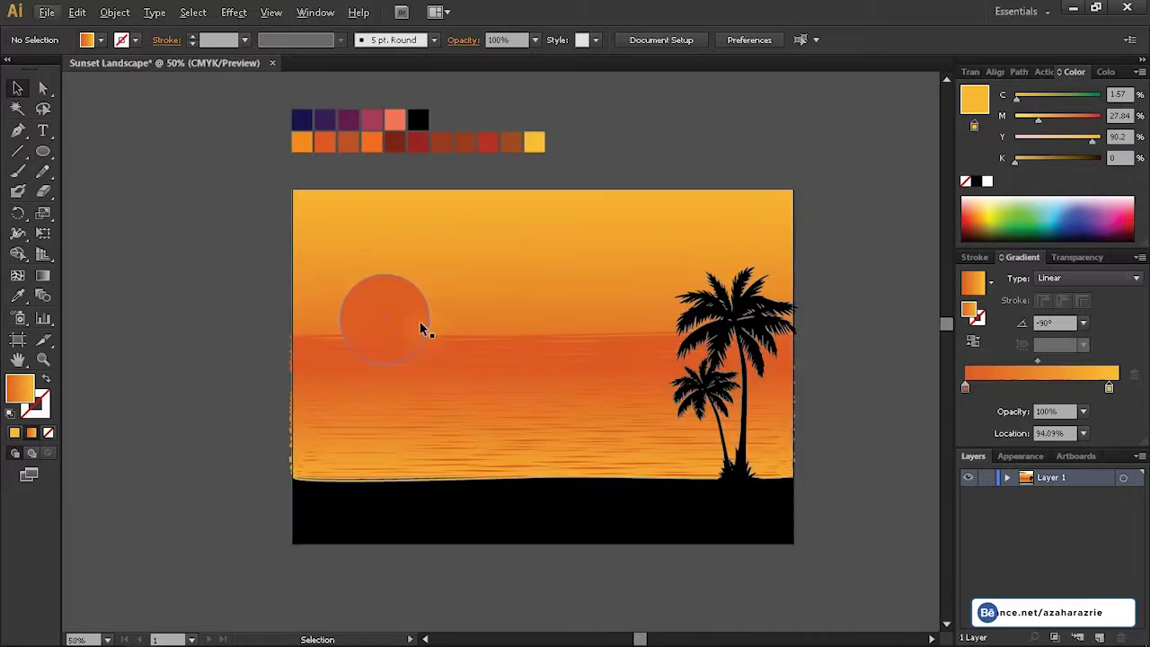
click(575, 513)
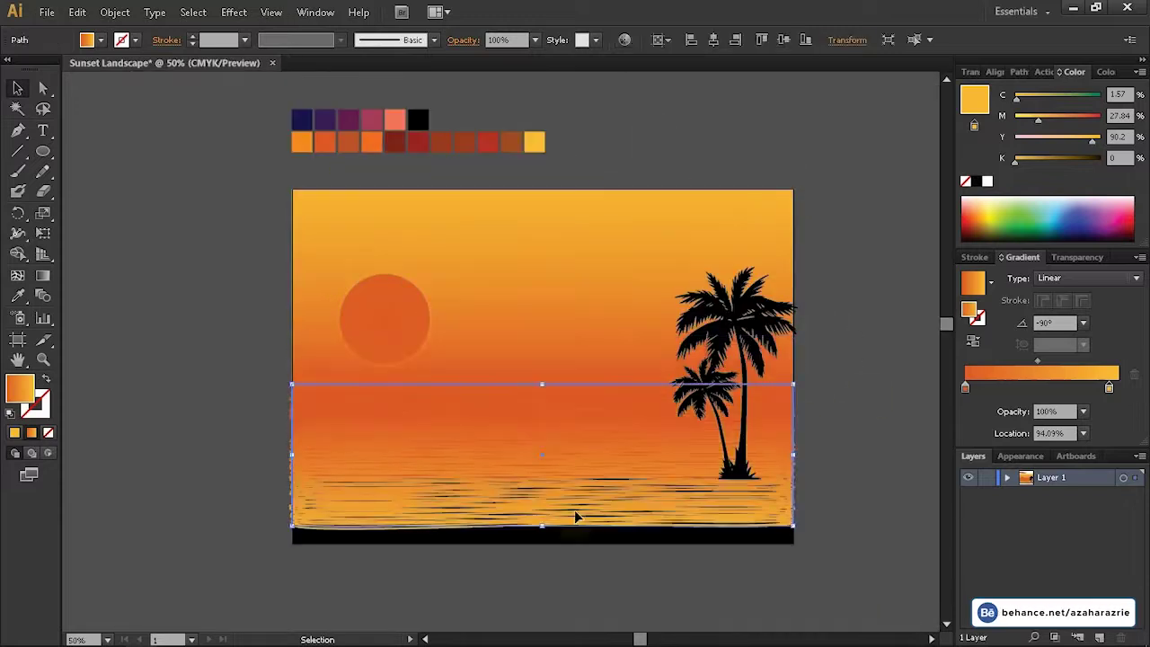
key(ctrl+plus)
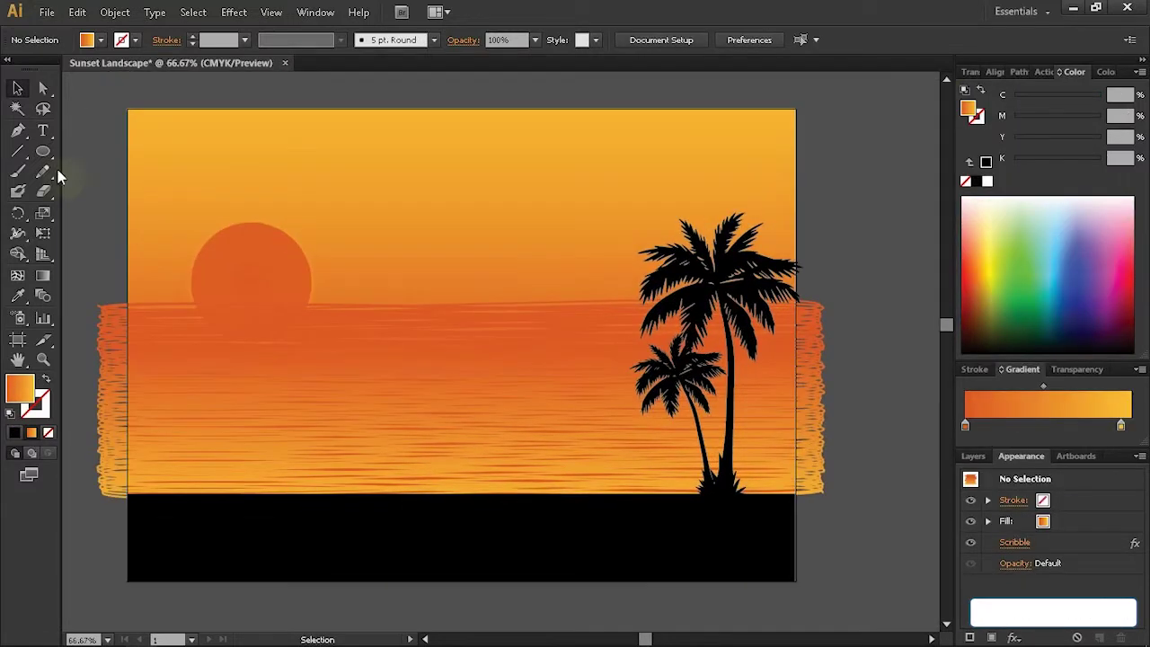
Clip the scribbled water with a rectangle, then draw a larger circle centred on the sun
click(42, 151)
drag(126, 304, 795, 492)
shift+click(302, 379)
right_click(759, 154)
click(835, 296)
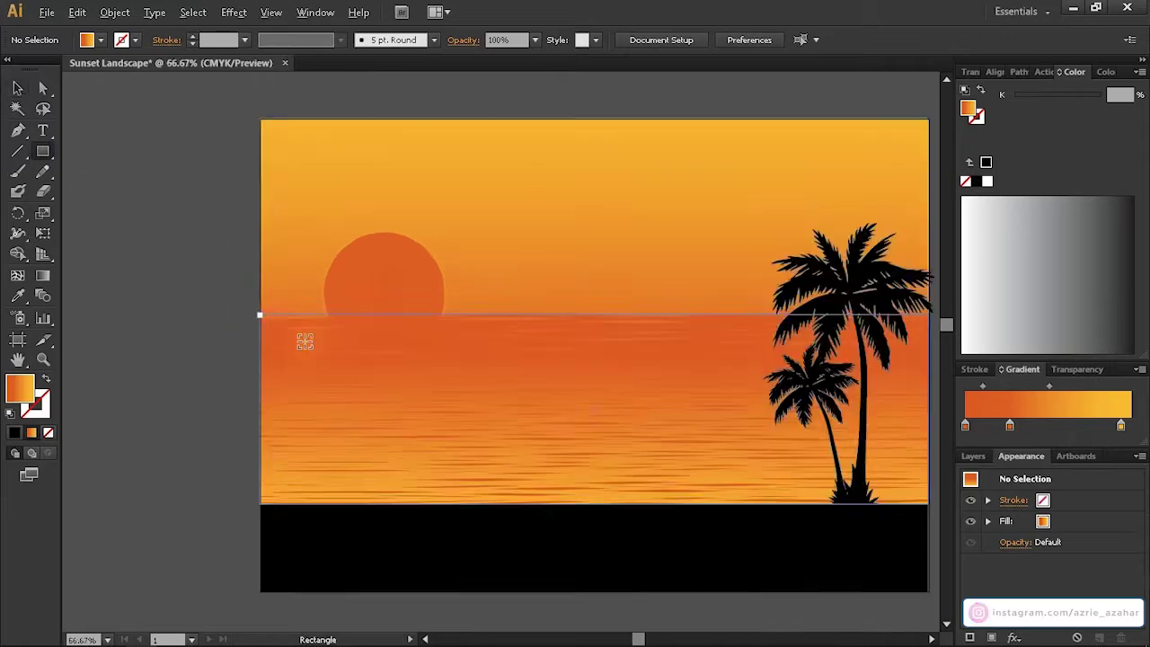
click(247, 308)
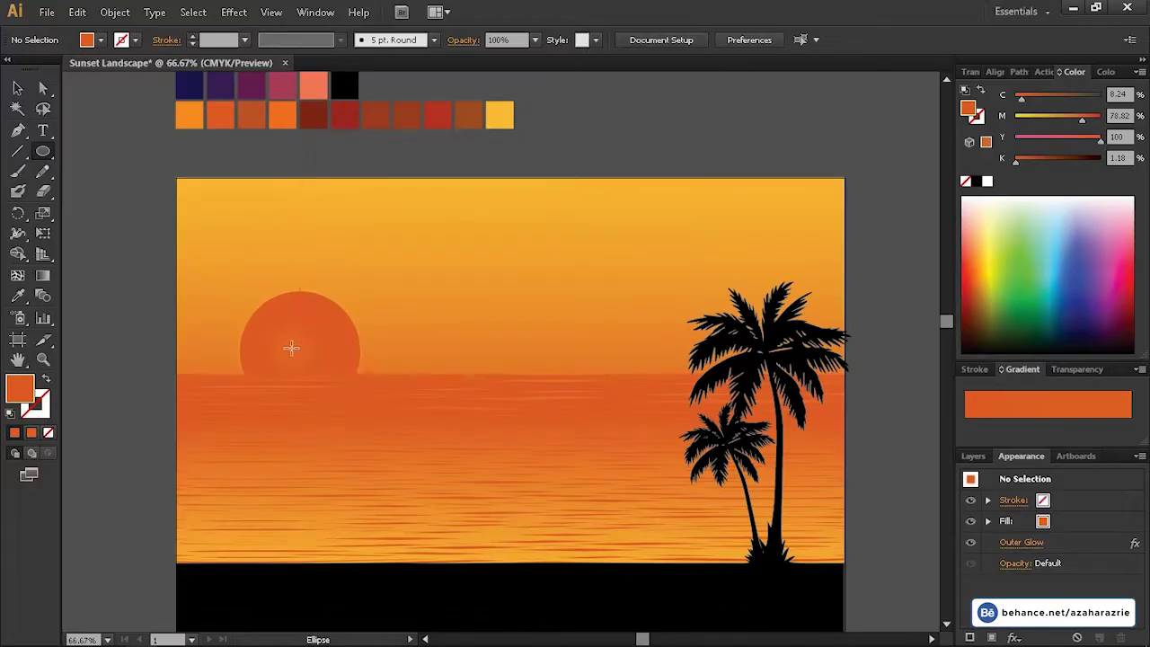
drag(291, 348, 193, 351)
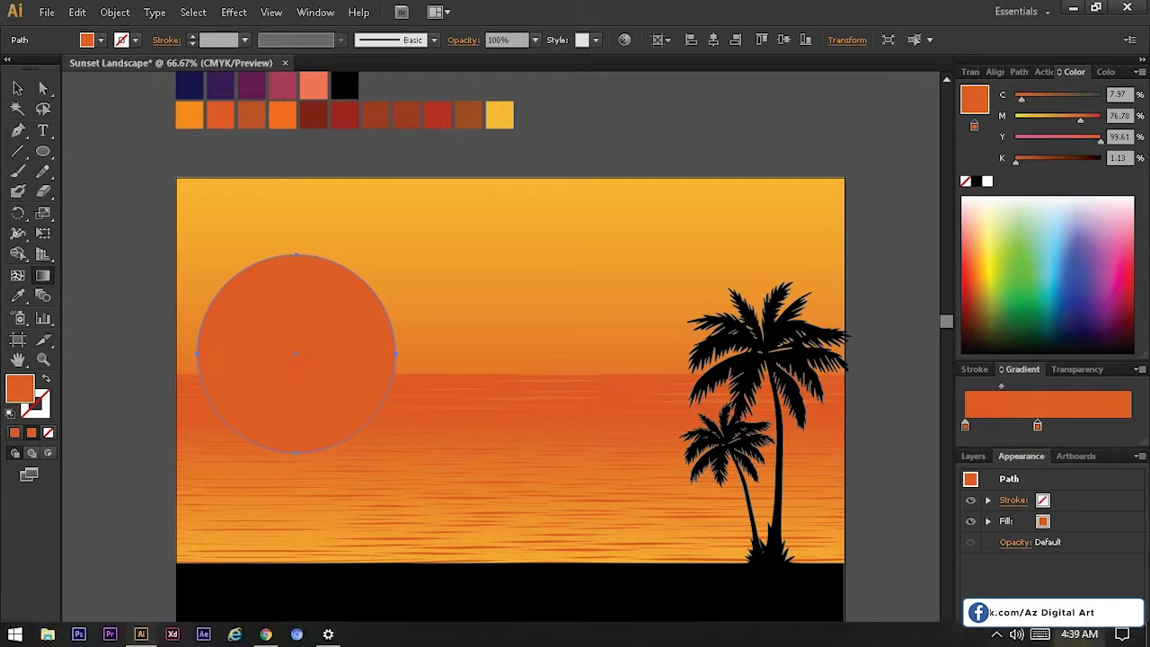
Fill the large circle with the orange-to-yellow gradient and make the gradient radial
click(1006, 411)
click(849, 341)
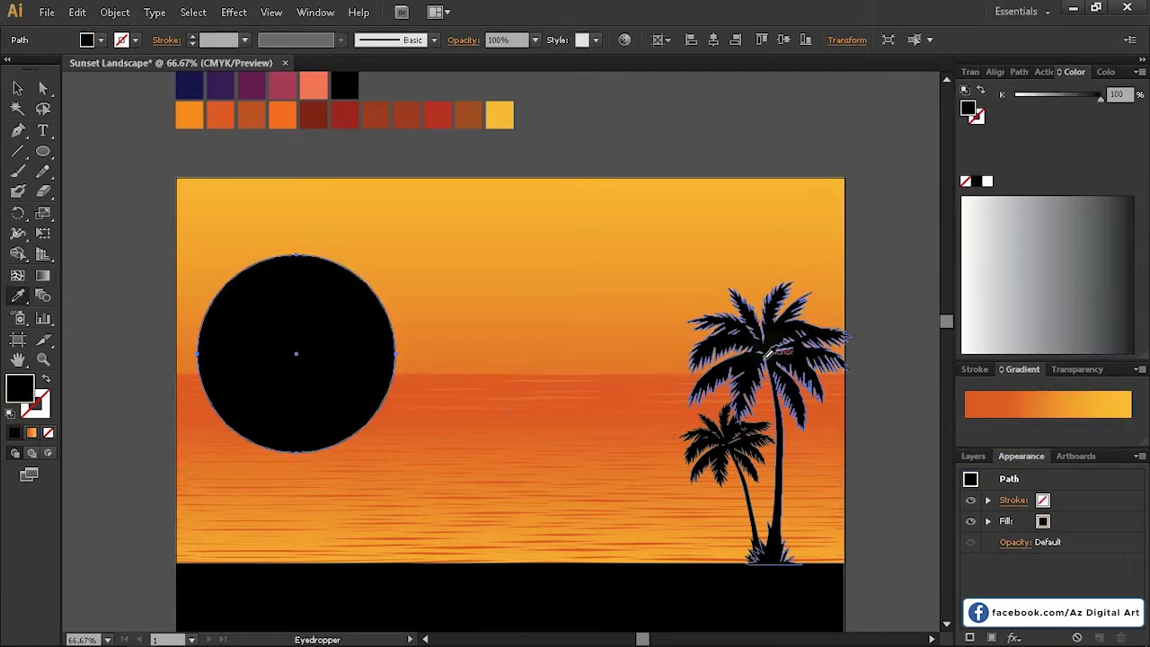
key(ctrl+z)
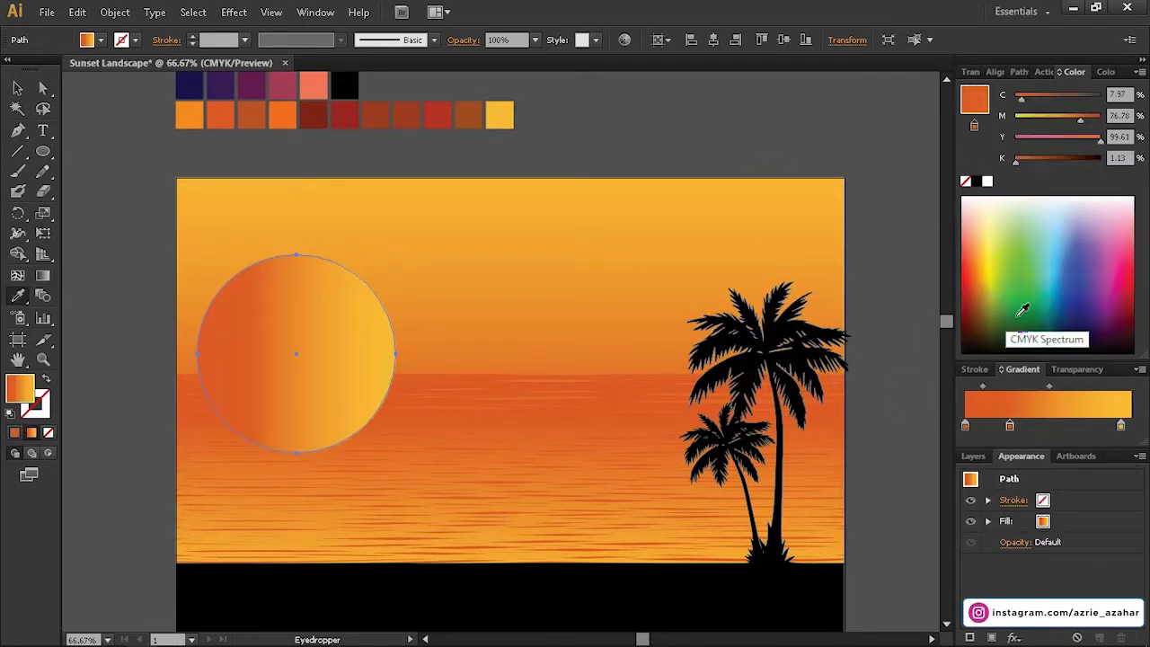
click(976, 180)
click(1034, 316)
key(ctrl+z)
key(v)
click(1019, 369)
click(1069, 379)
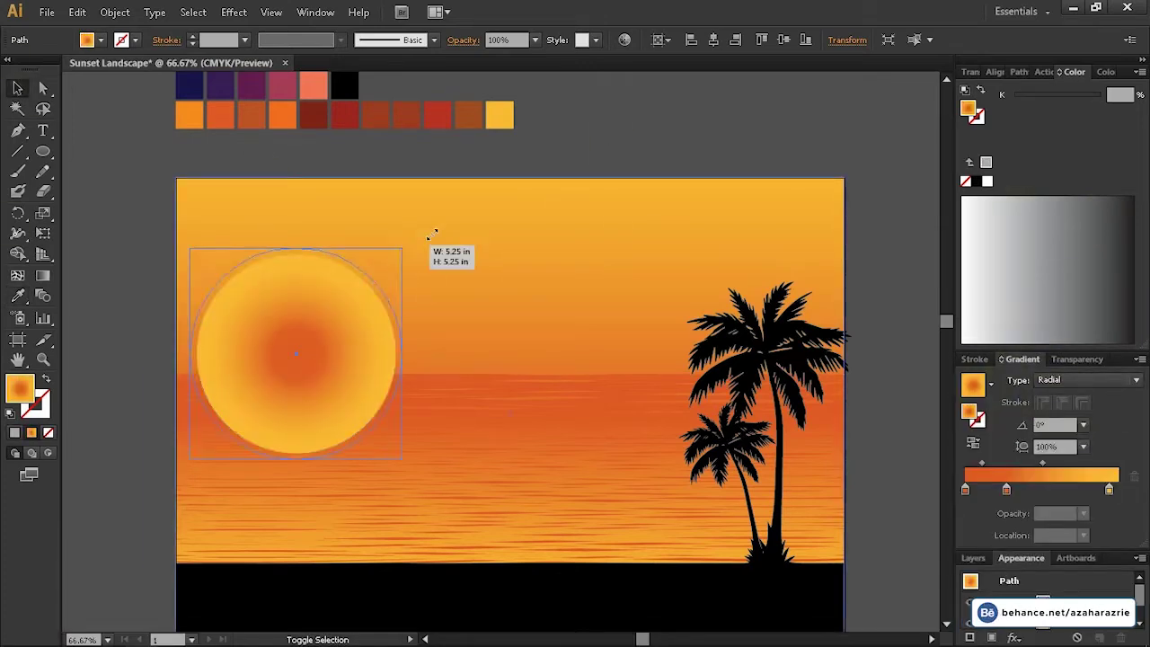
Enlarge the glow circle well beyond the artboard, with gradient stops at about 71% and 19%
drag(396, 254, 525, 126)
drag(1109, 489, 1024, 489)
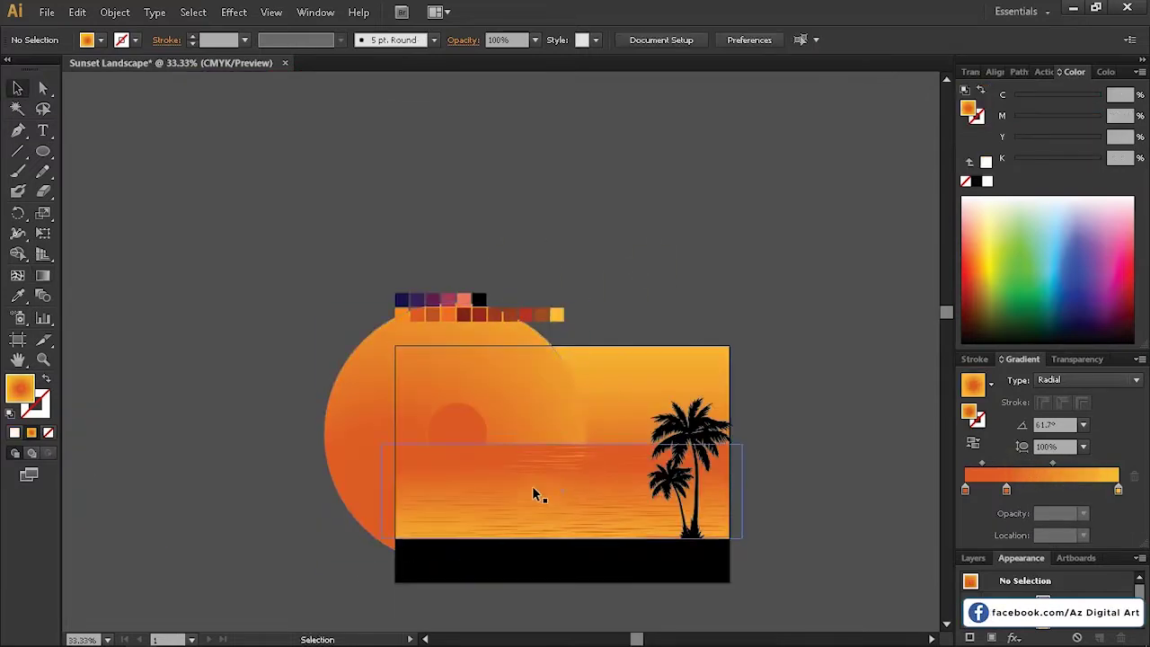
scroll(531, 486, up, 1)
click(539, 260)
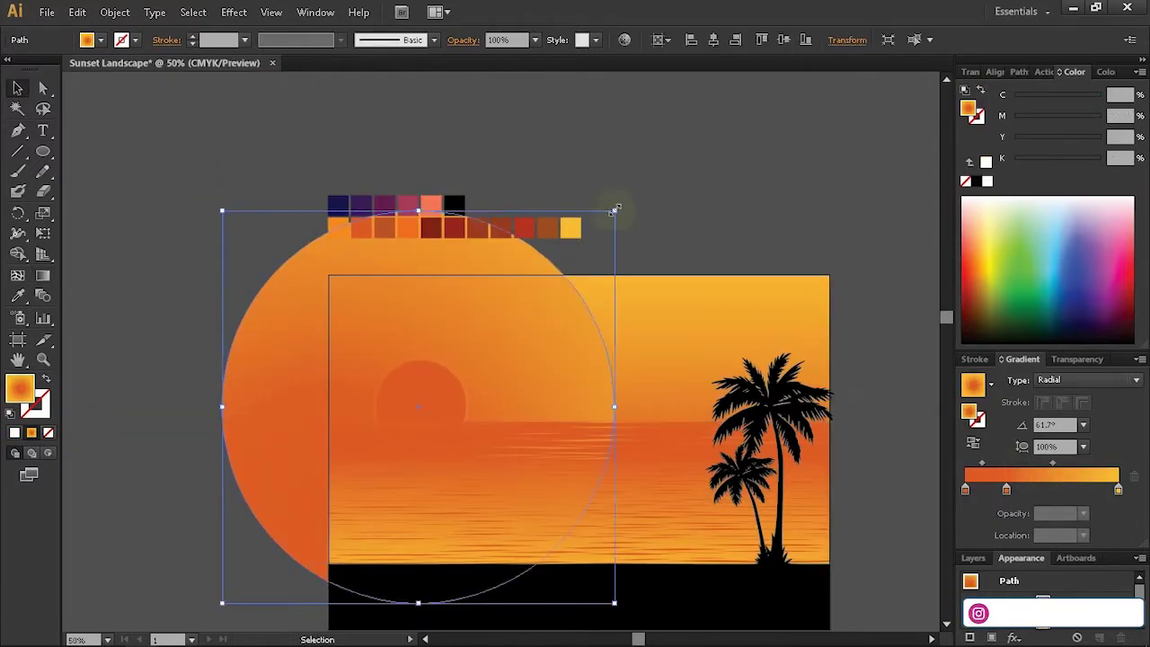
drag(611, 211, 693, 133)
key(ctrl+minus)
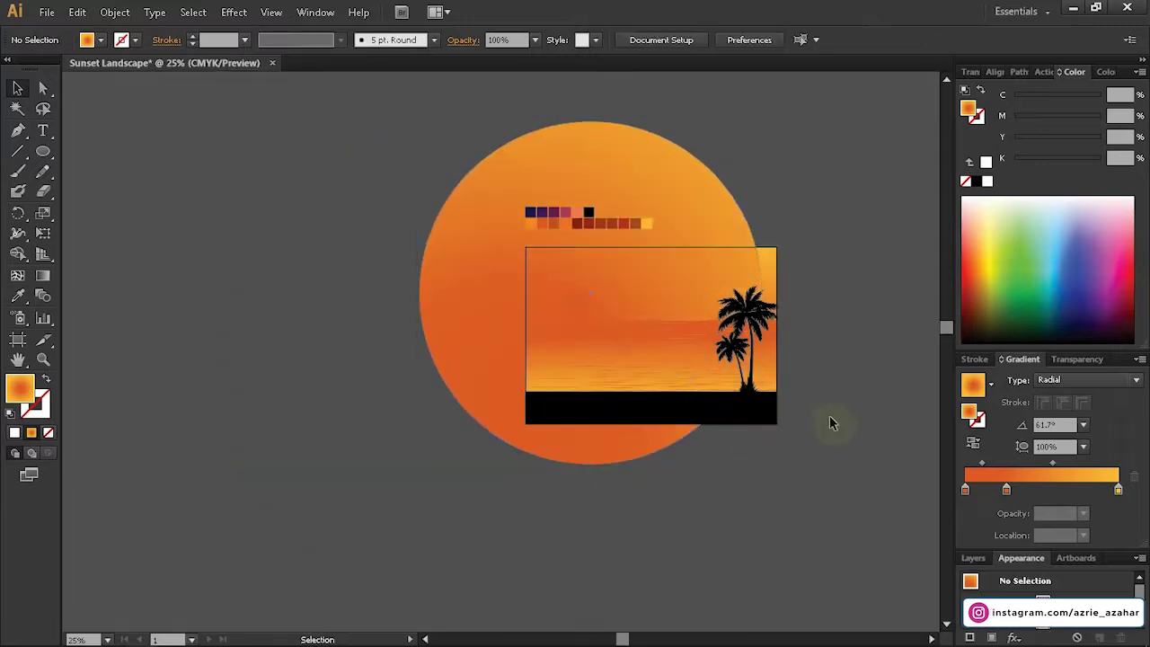
double_click(731, 231)
double_click(786, 261)
scroll(786, 260, up, 1)
scroll(854, 257, up, 1)
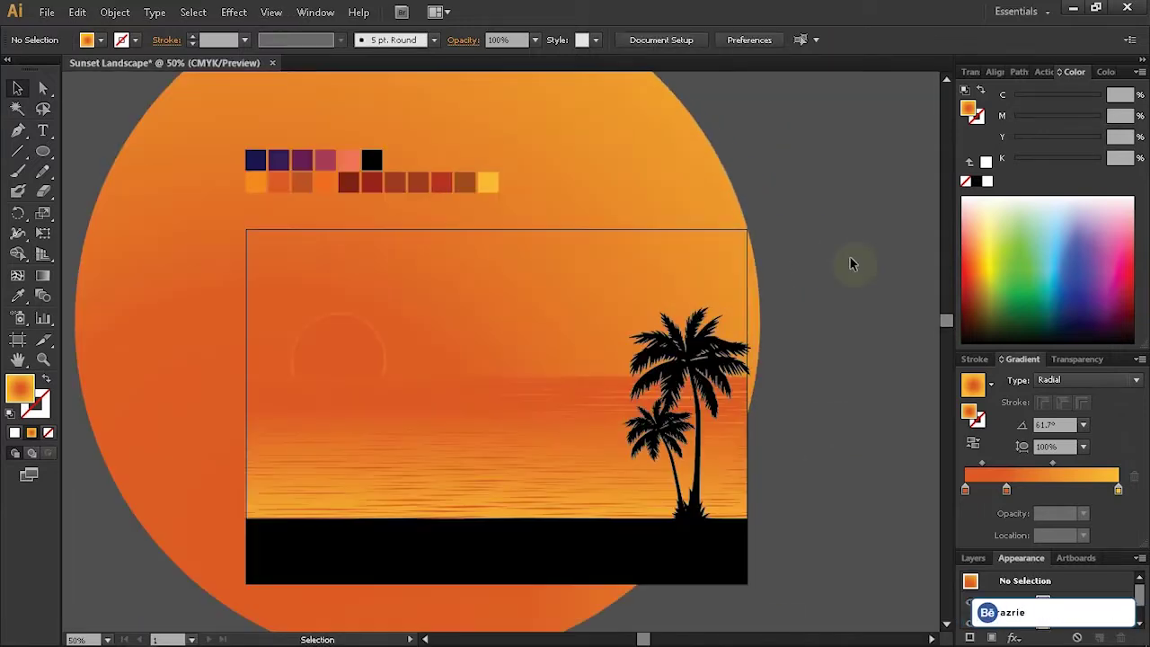
drag(1006, 489, 992, 488)
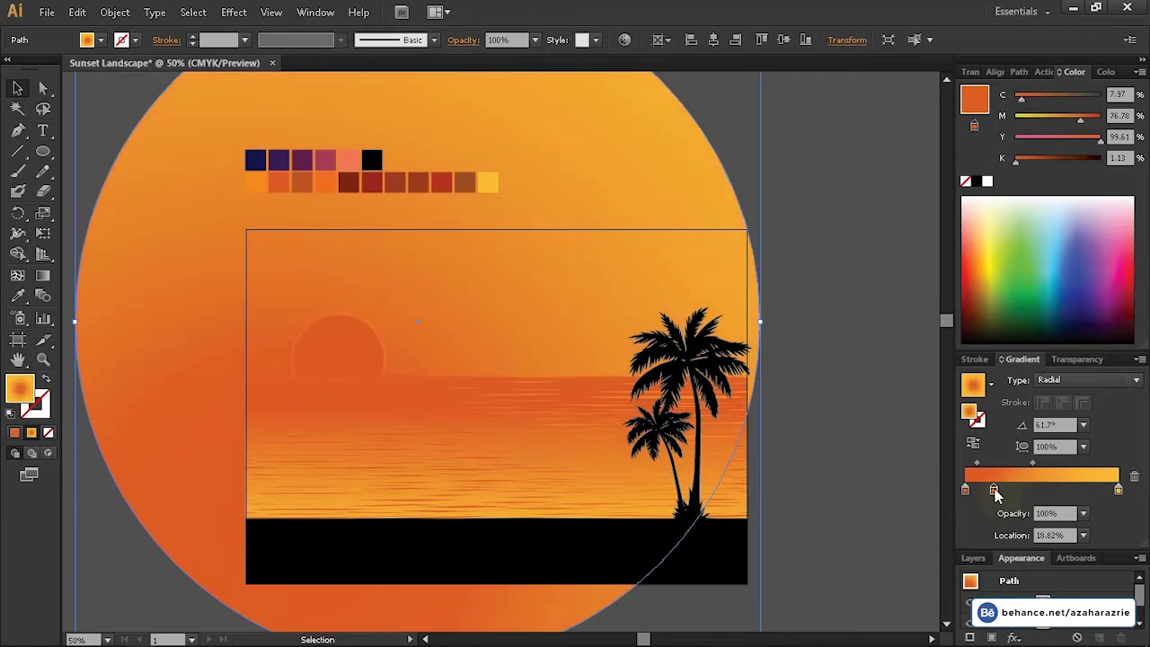
click(853, 499)
Check the horizon strip and reposition the sun on the horizon
scroll(584, 333, up, 1)
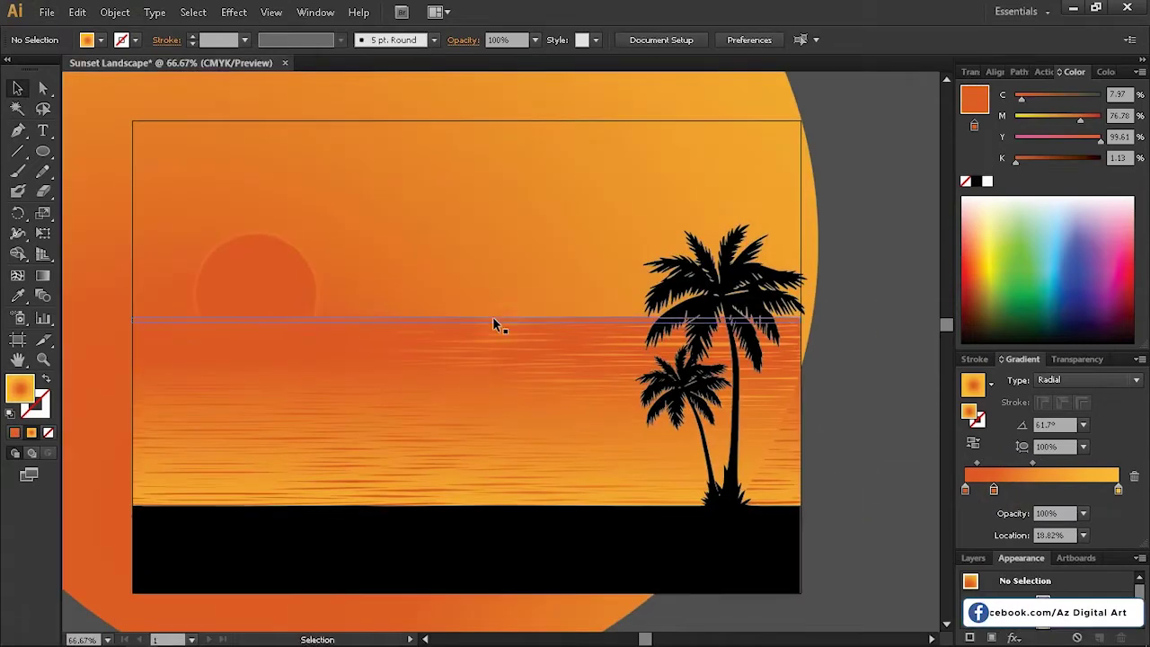
click(474, 320)
click(812, 416)
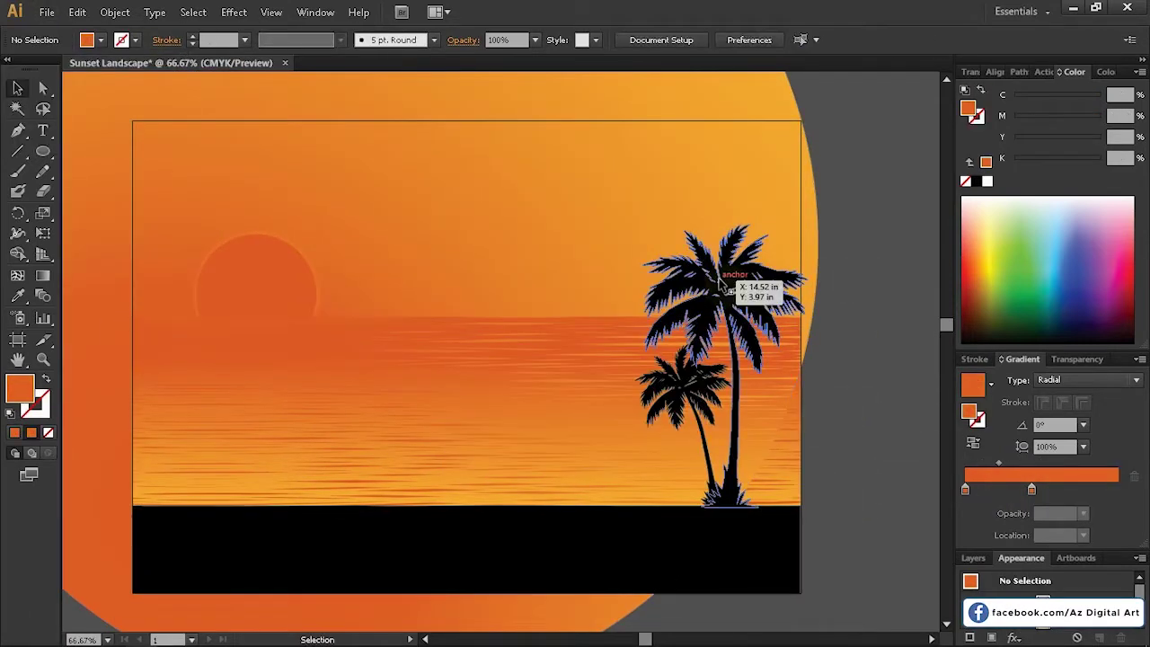
scroll(862, 323, down, 2)
scroll(825, 316, down, 1)
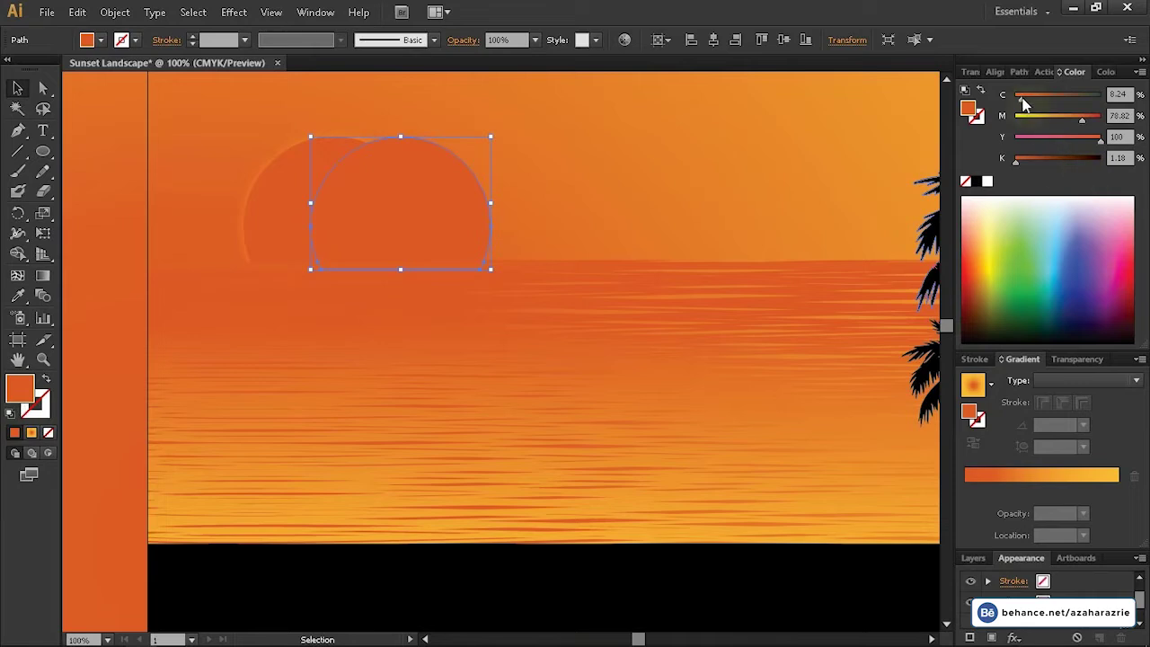
drag(362, 195, 380, 221)
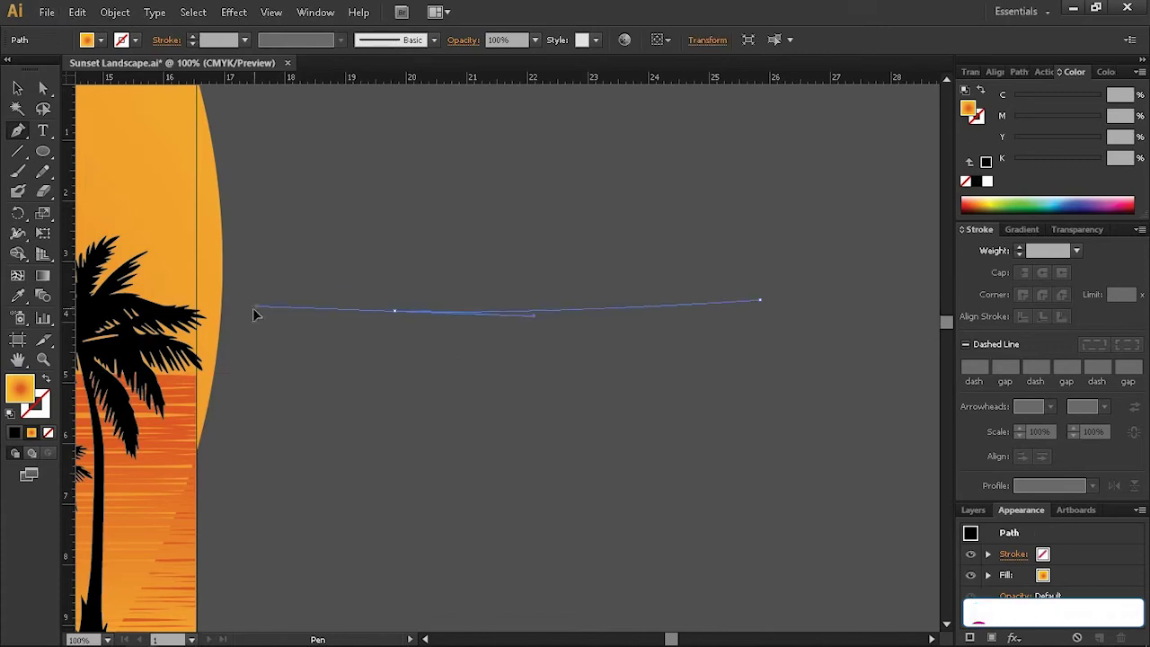
Pen-draw the black boat hull with a curved deck and pointed bow, then lower its upper-left corner
drag(256, 313, 214, 305)
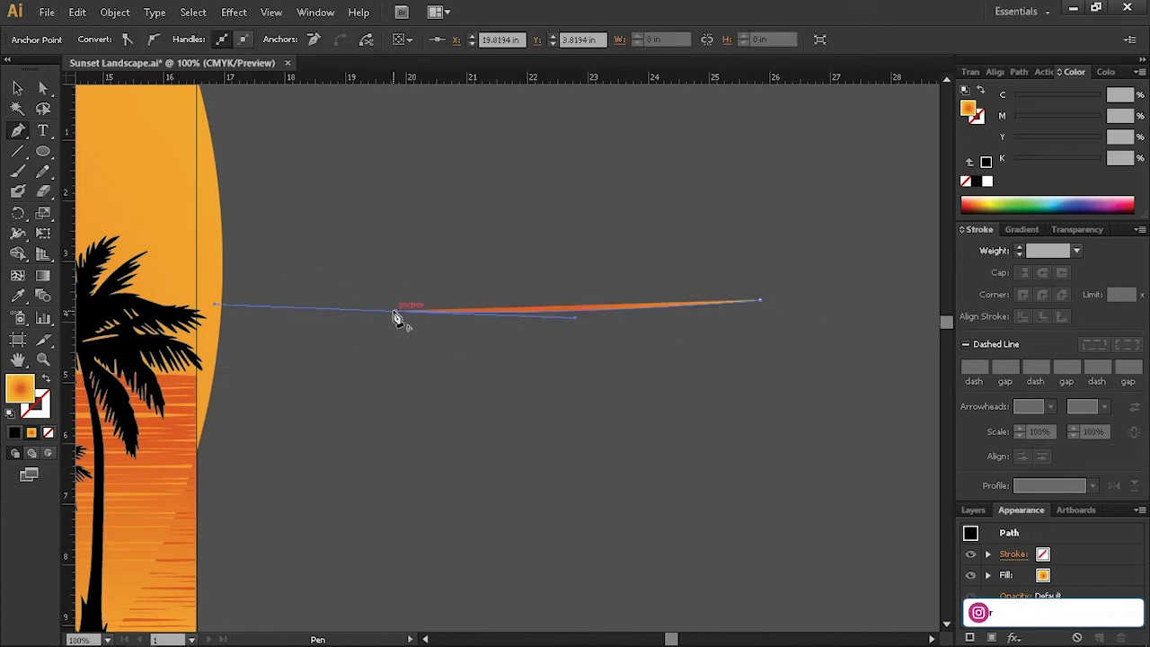
click(415, 359)
drag(705, 352, 810, 344)
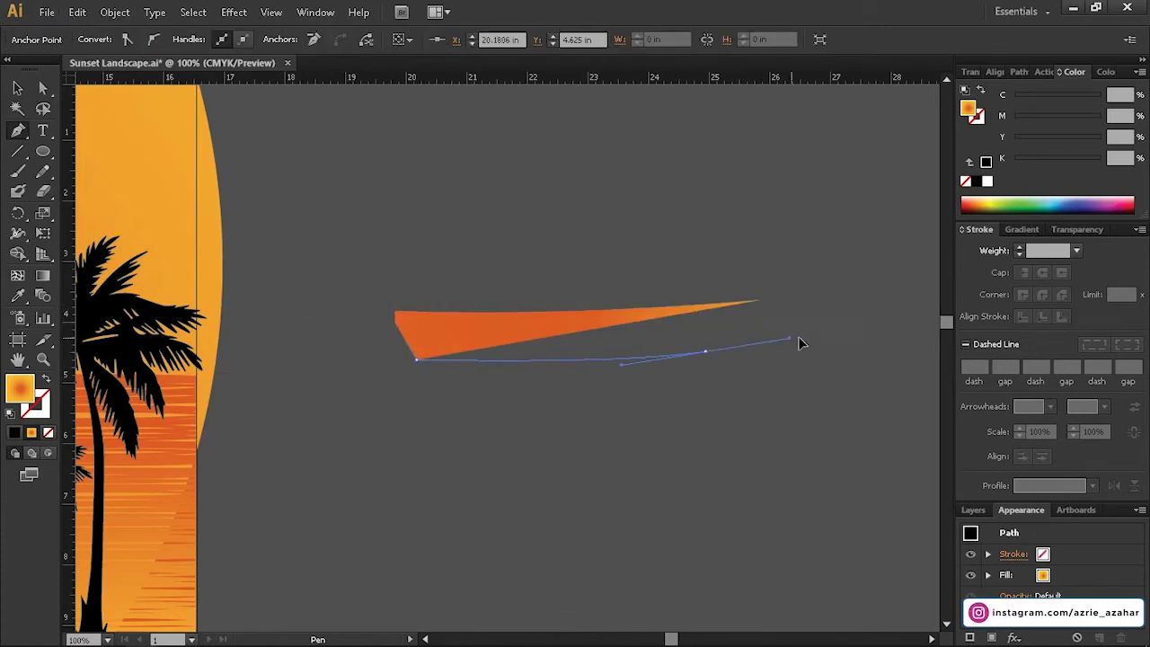
scroll(774, 300, up, 3)
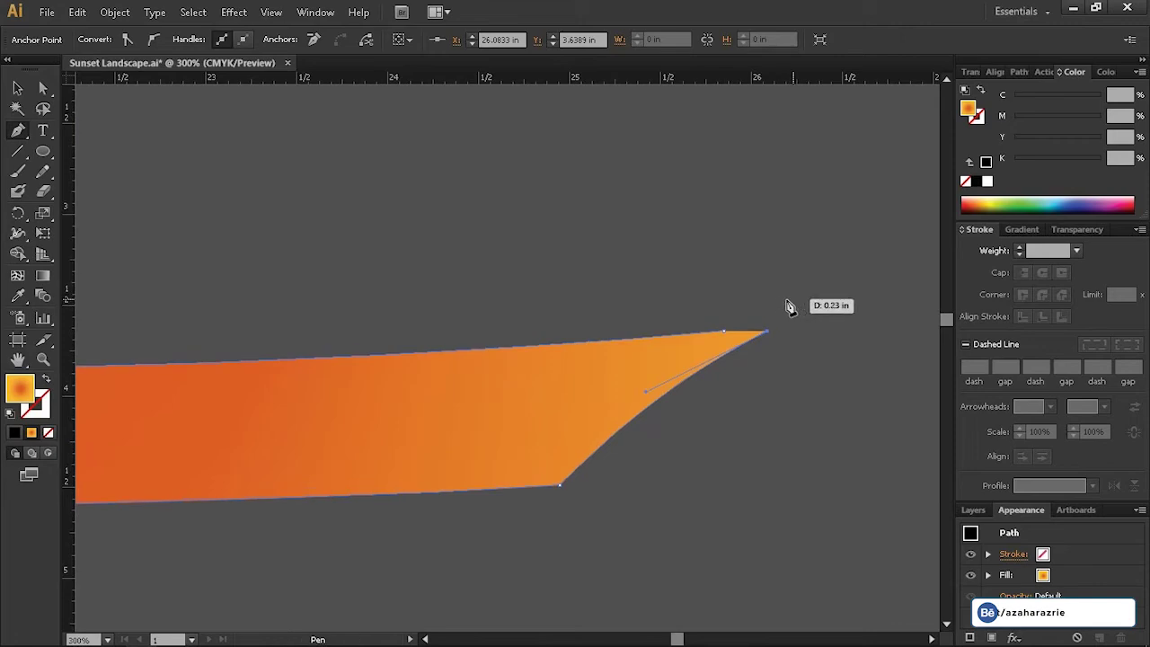
key(ctrl)
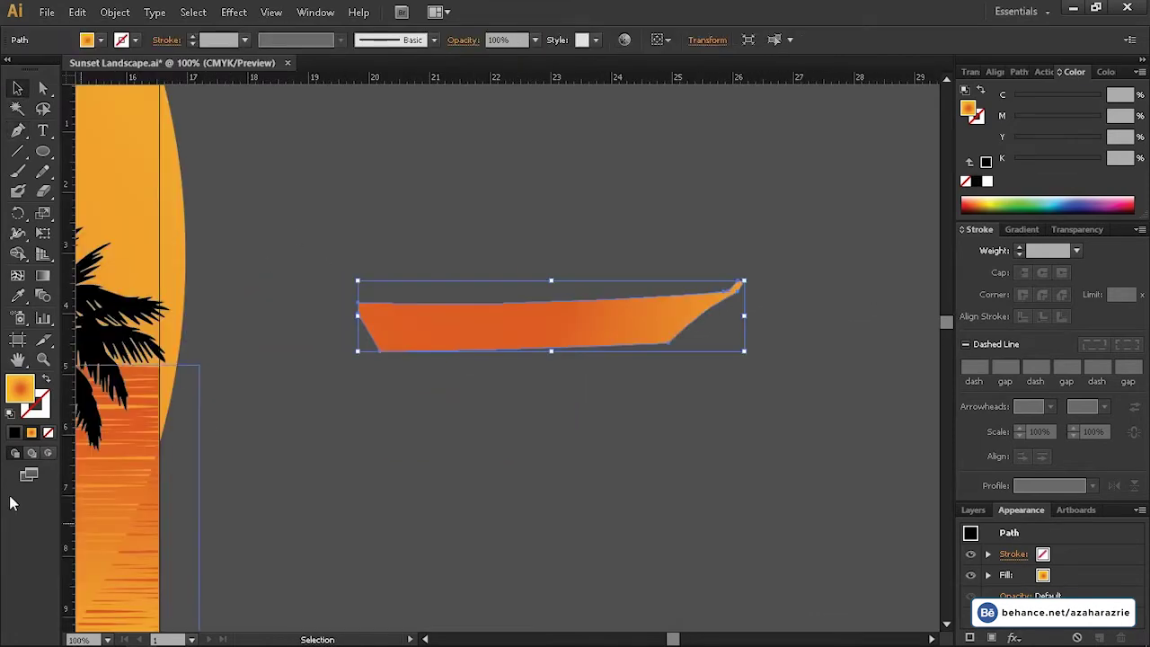
drag(316, 284, 321, 285)
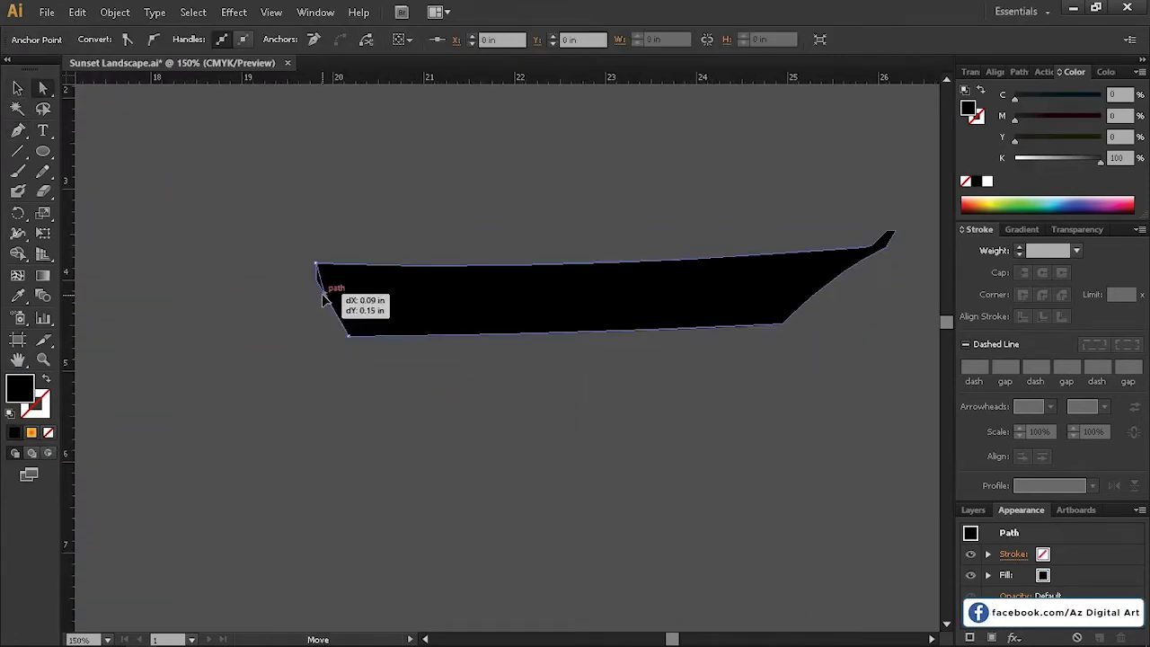
click(449, 421)
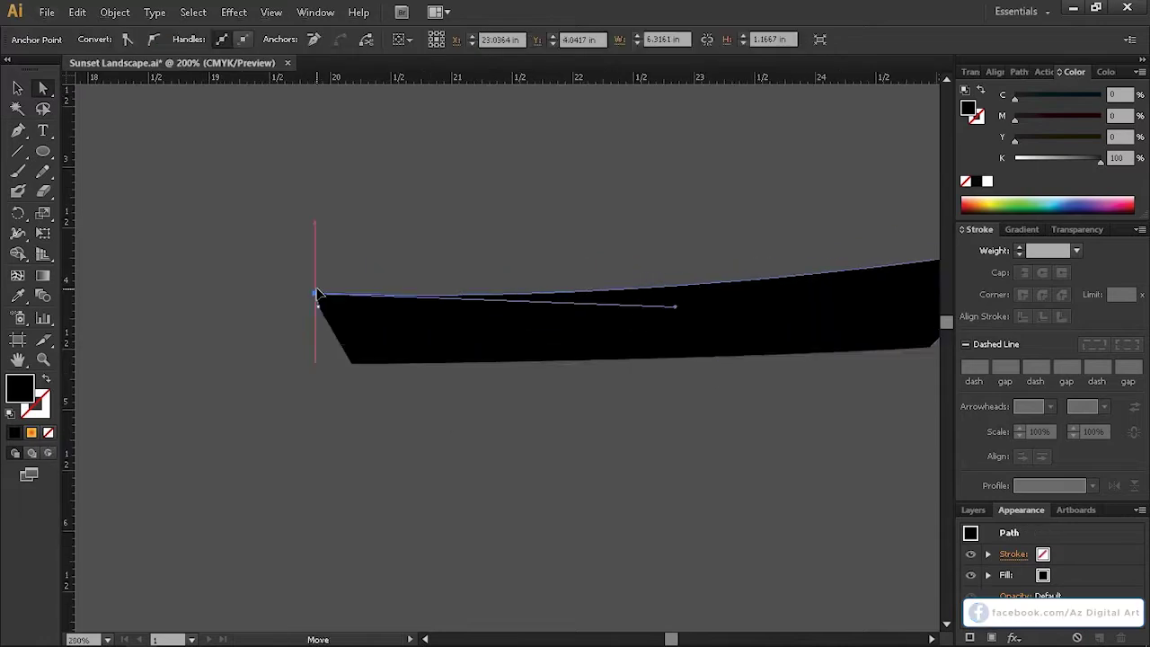
drag(520, 489, 458, 593)
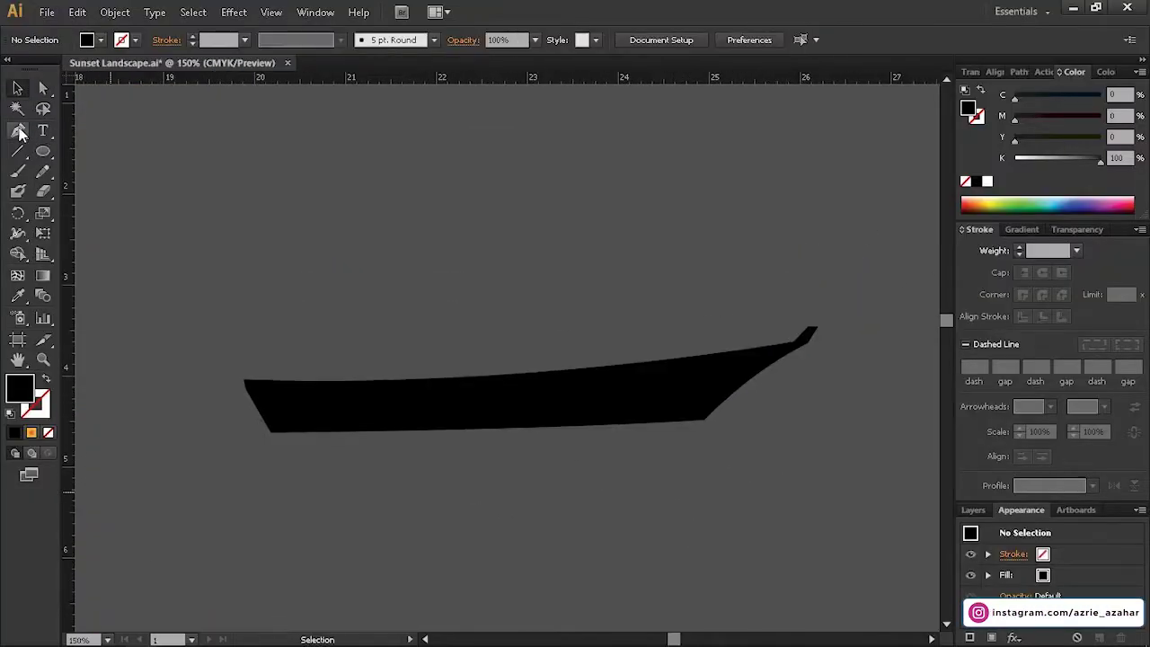
Pen-draw the four-cornered black cabin on the boat and adjust its top-right corner
click(492, 393)
click(492, 282)
click(365, 304)
click(361, 394)
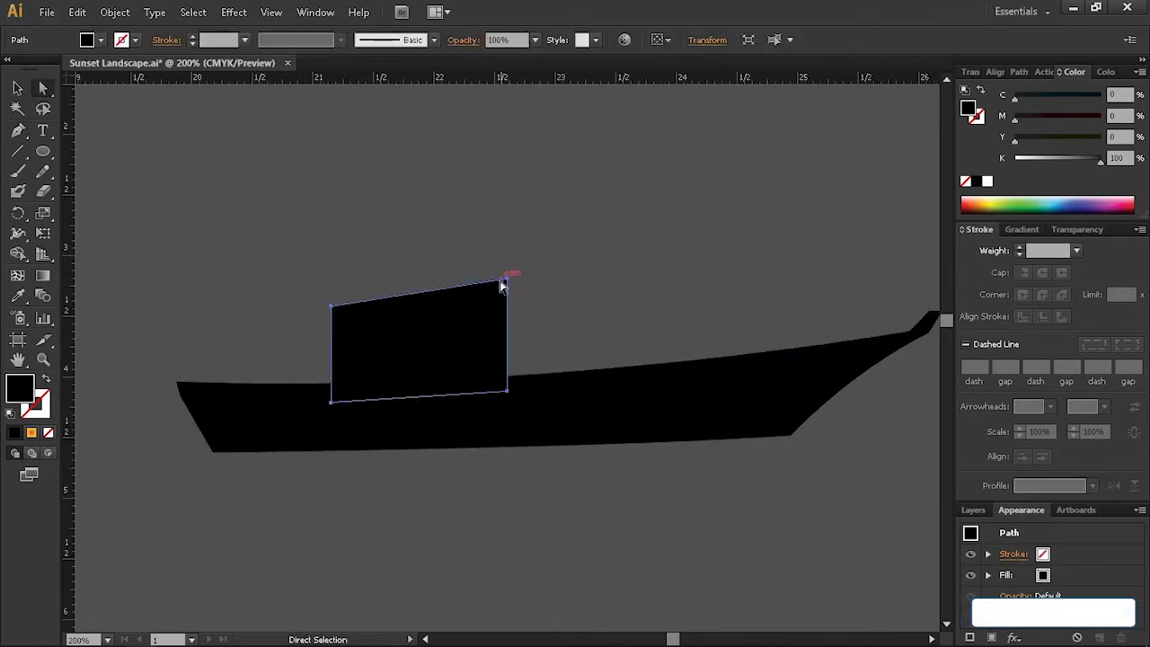
drag(501, 284, 507, 285)
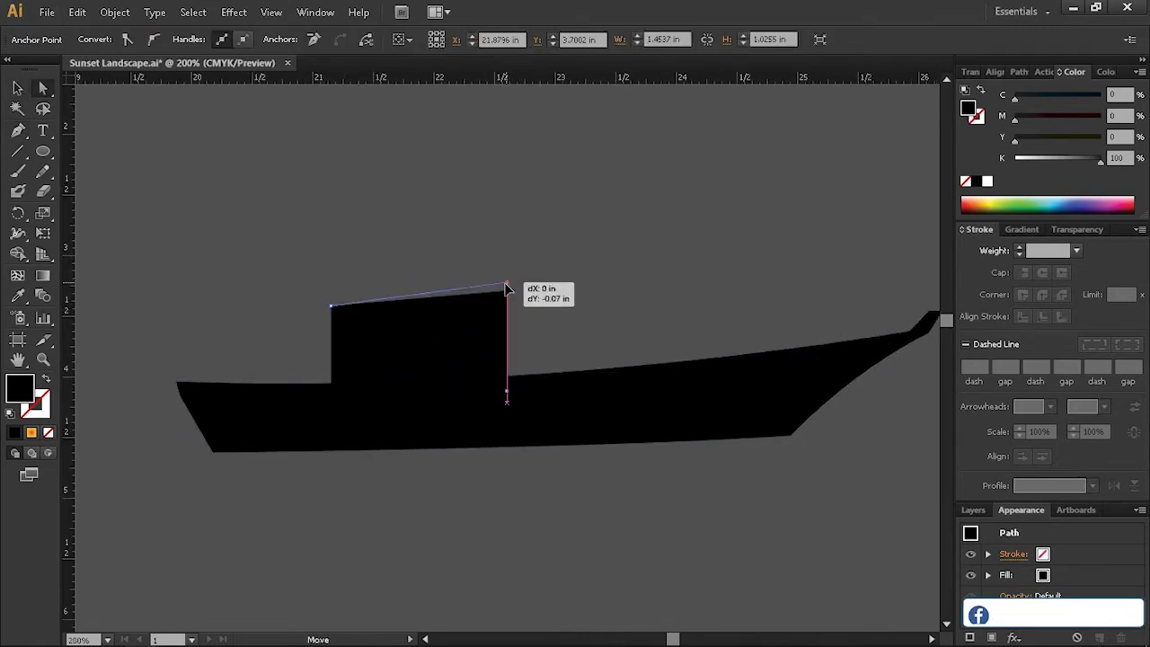
key(v)
drag(382, 357, 387, 357)
click(180, 270)
click(43, 151)
Add a thin tilted roof plank over the cabin and adjust its two ends
click(709, 385)
key(Escape)
mouse_move(392, 182)
mouse_down()
mouse_move(488, 287)
mouse_move(551, 257)
mouse_up()
key(ctrl+plus)
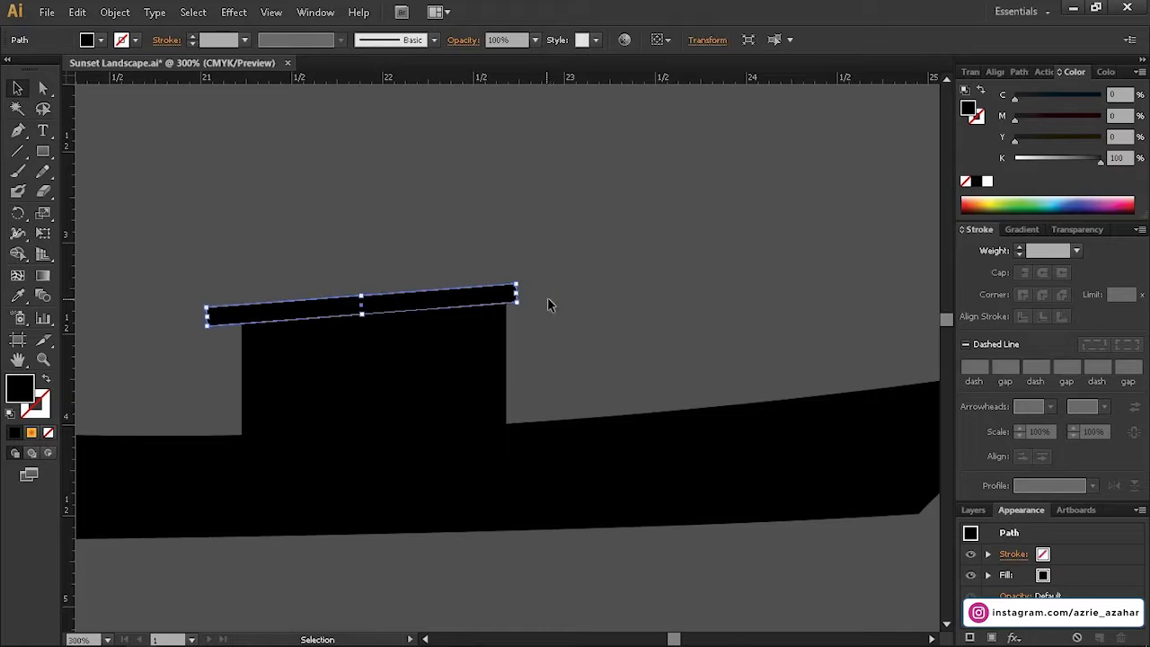
scroll(539, 305, up, 2)
key(a)
drag(515, 264, 308, 294)
scroll(521, 295, left, 5)
click(374, 333)
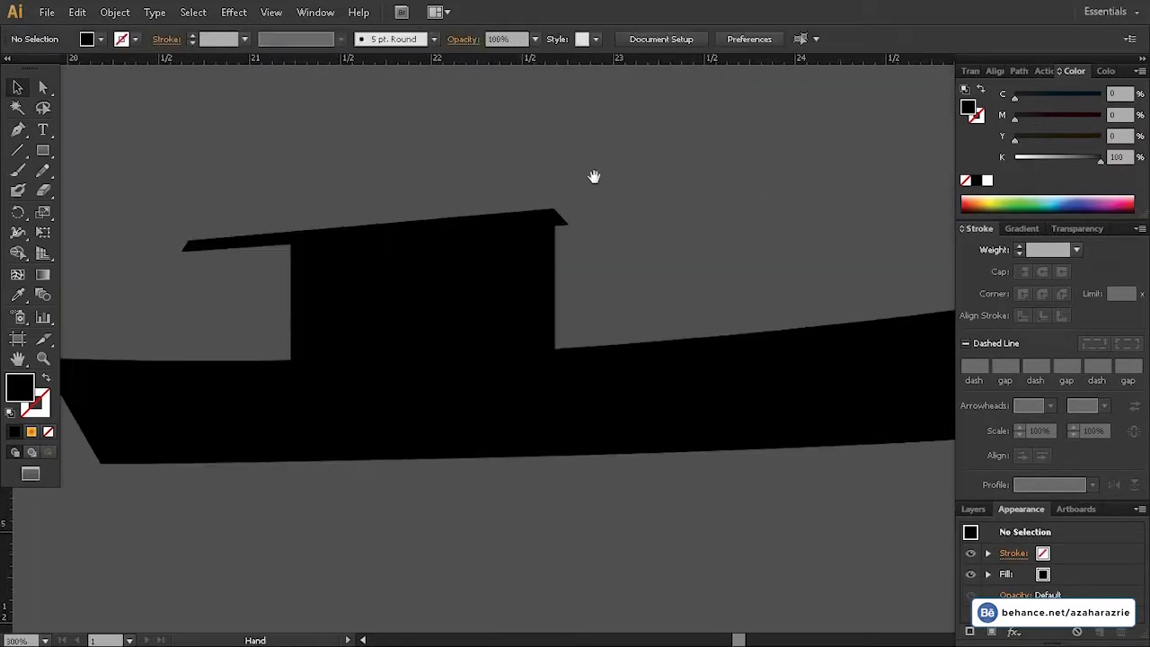
click(239, 311)
Draw a small box on the roof and copy it alongside as a second box
key(m)
click(620, 314)
key(Escape)
drag(500, 123, 545, 146)
key(v)
scroll(564, 163, up, 1)
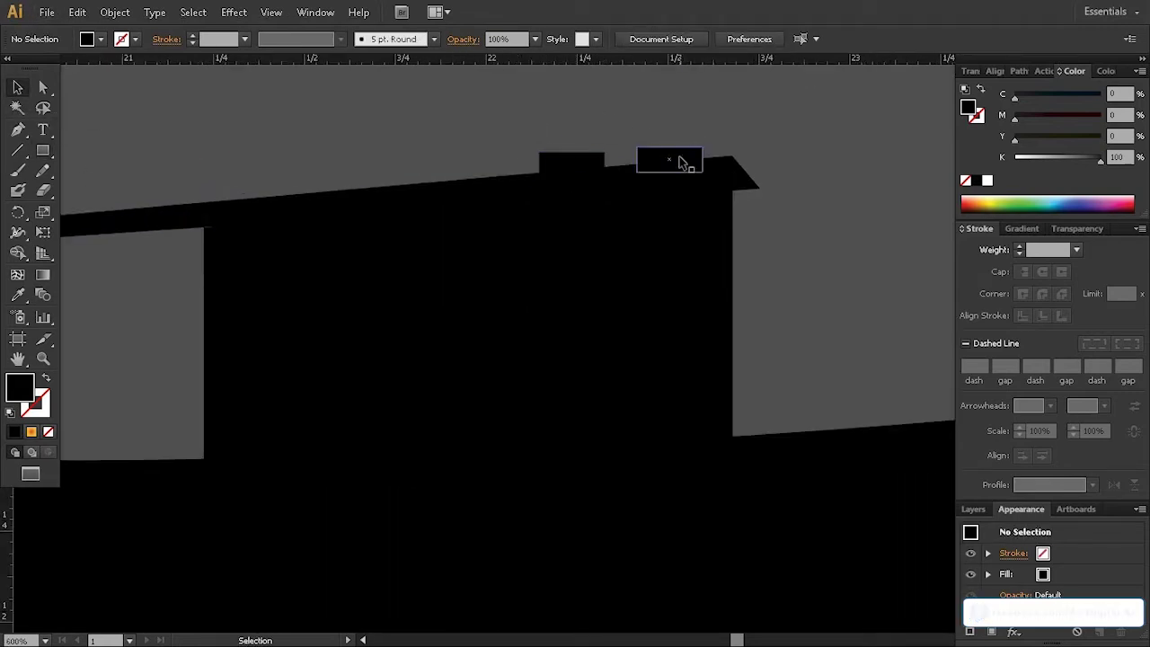
drag(680, 162, 707, 166)
drag(584, 165, 606, 165)
Draw the short roof antenna and begin the tall mast
key(m)
key(ctrl+0)
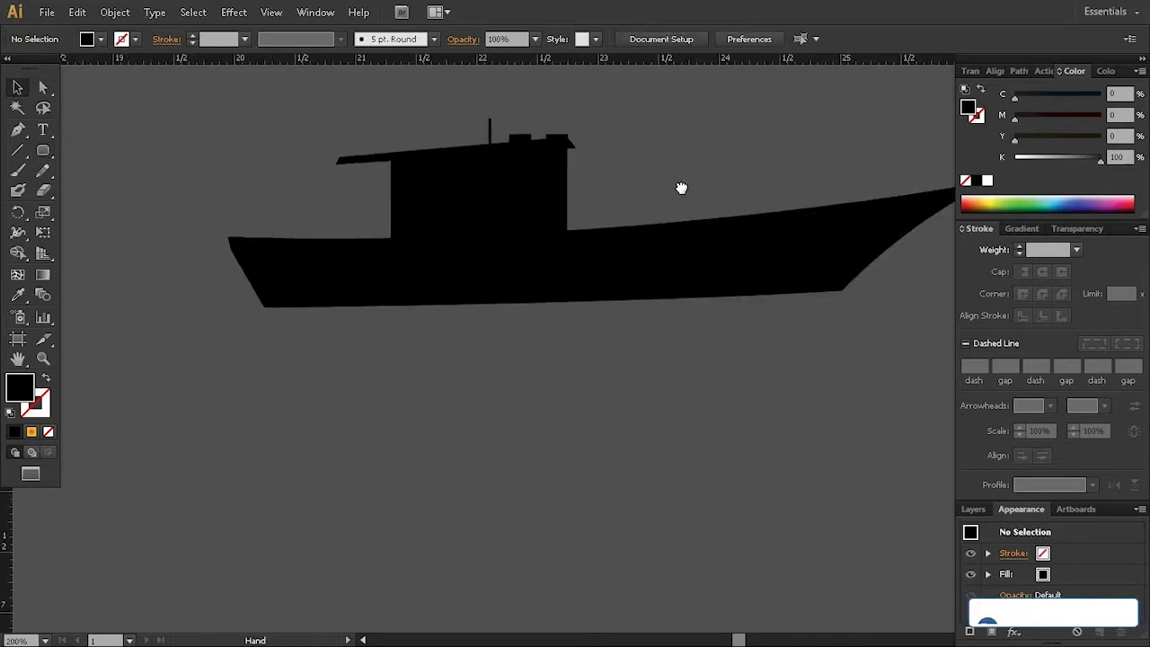
key(v)
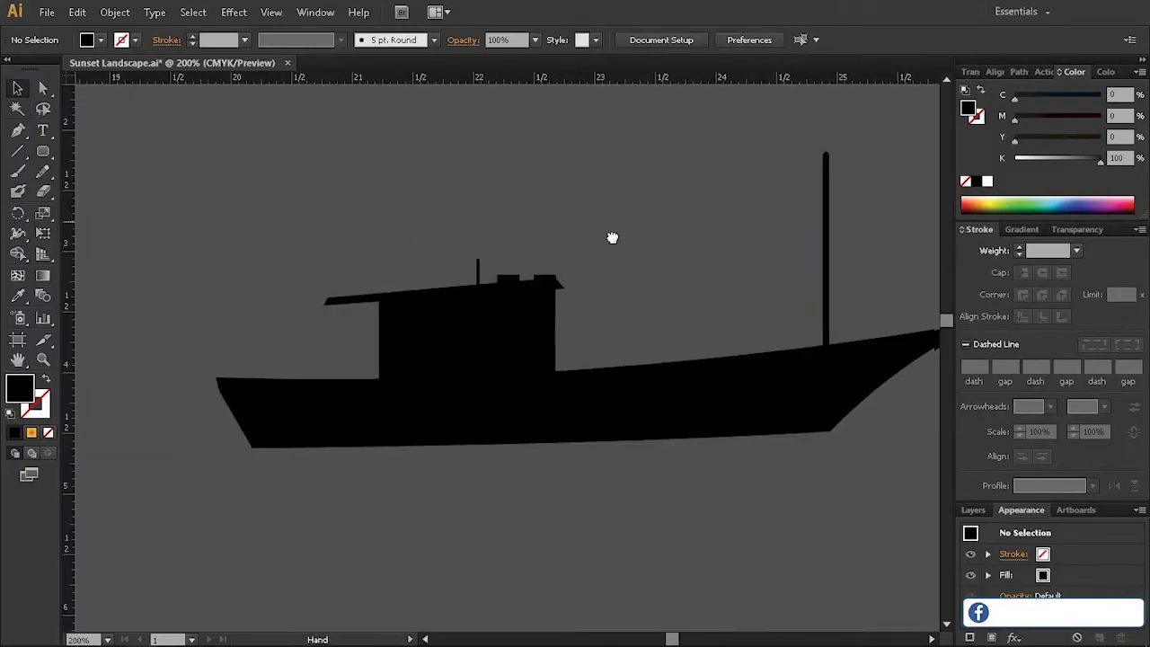
key(p)
Close the tall mast path and refine its top corner
click(297, 243)
drag(320, 241, 320, 237)
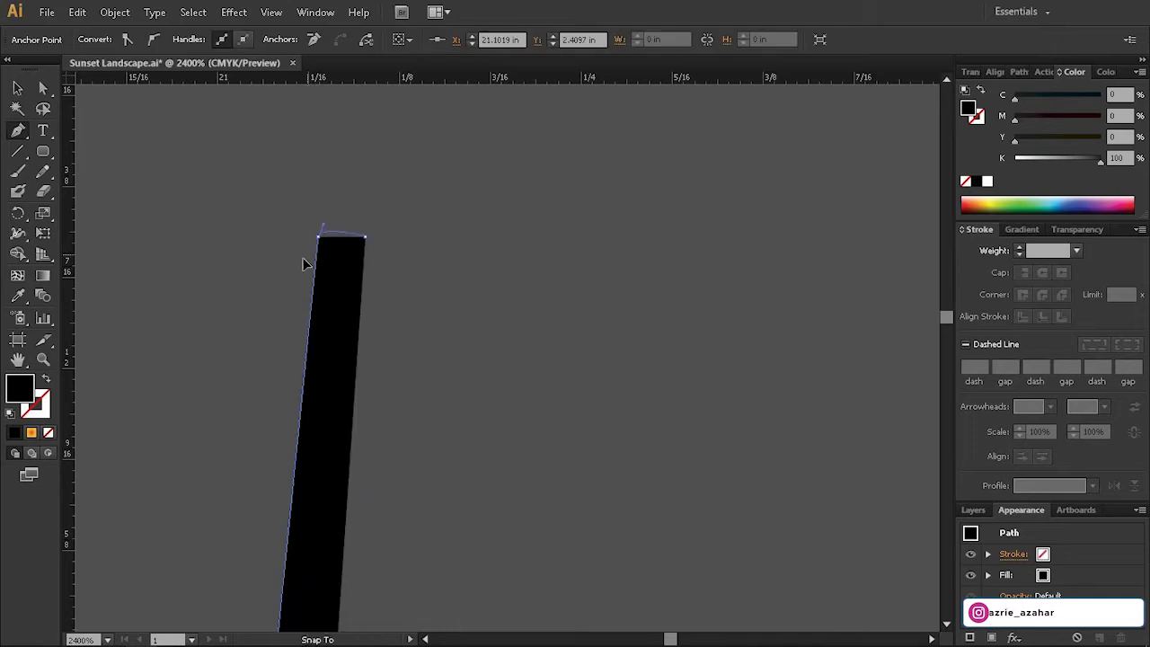
ctrl+click(218, 171)
scroll(218, 172, down, 5)
key(a)
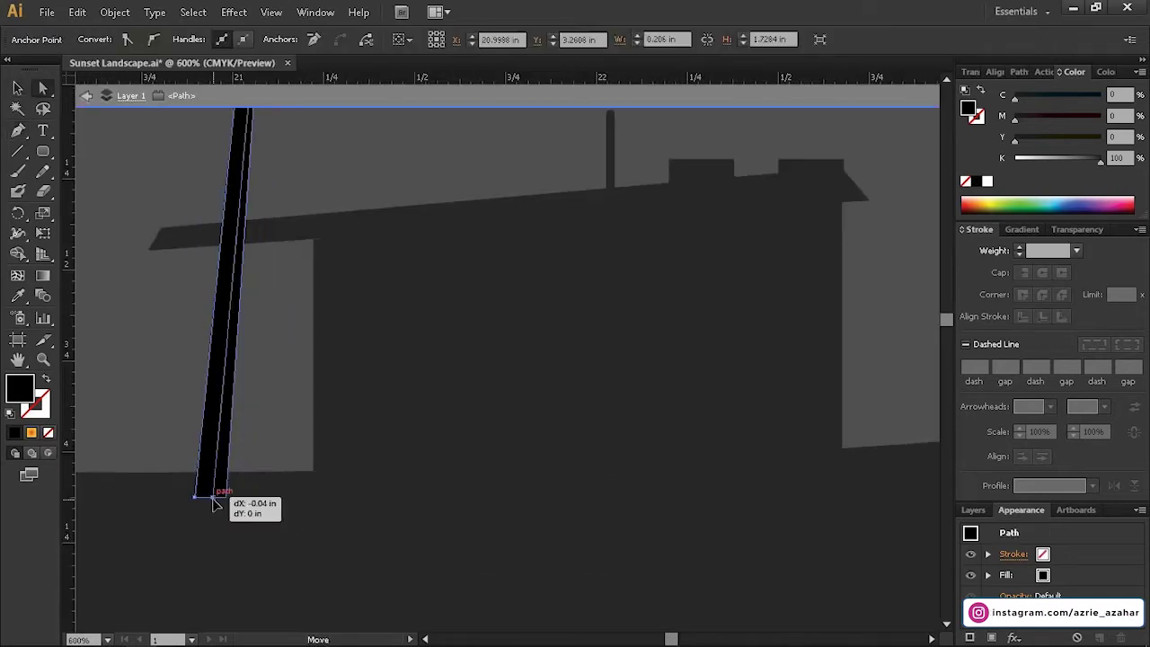
click(233, 259)
ctrl+click(172, 214)
Copy the mast into a long diagonal boom crossing the left mast
click(705, 224)
mouse_move(719, 216)
mouse_down()
mouse_move(778, 347)
mouse_move(840, 237)
mouse_up()
click(841, 237)
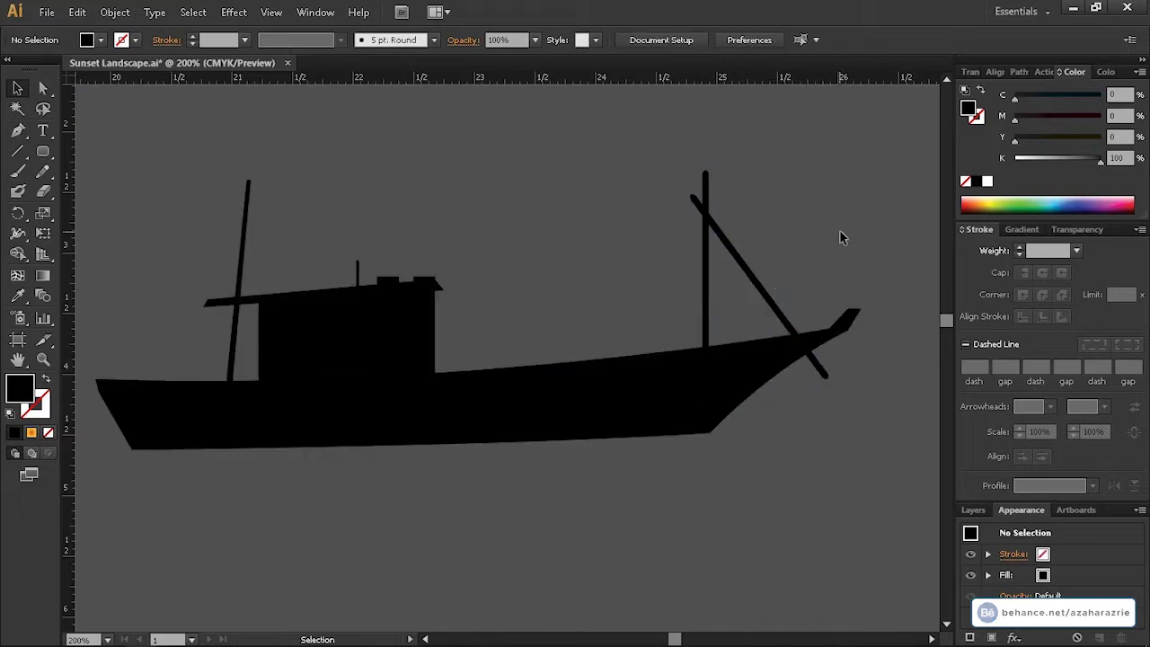
drag(830, 339, 333, 440)
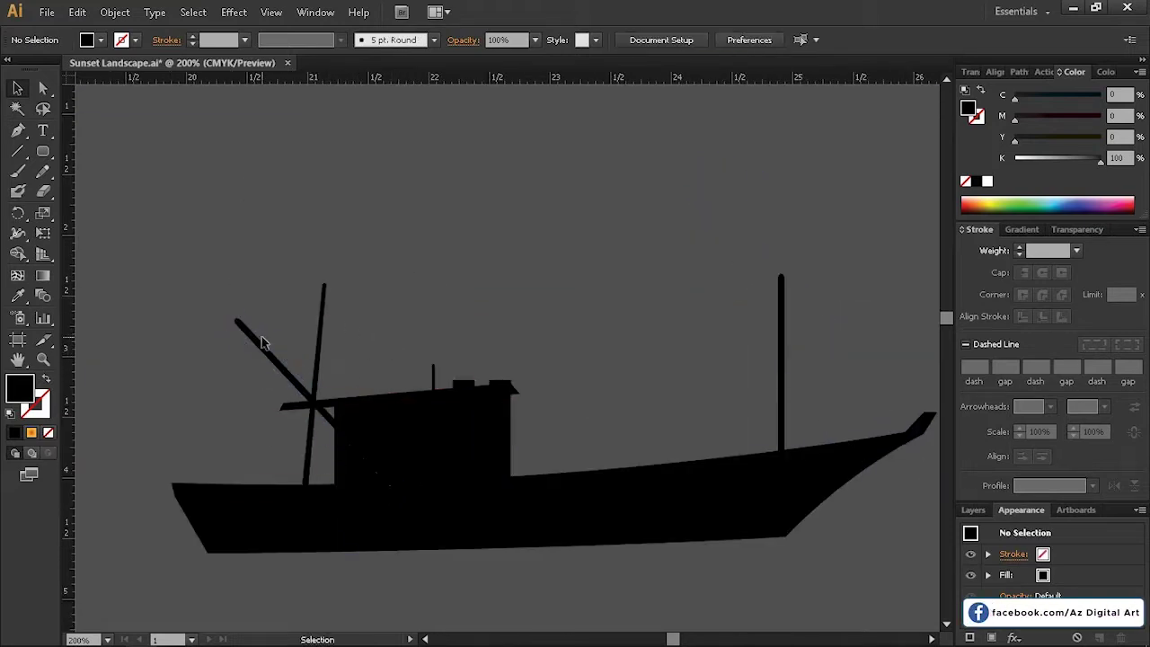
scroll(262, 341, up, 5)
scroll(263, 341, down, 5)
Add a short, slightly tilted post near the bow
mouse_move(804, 340)
mouse_down()
mouse_move(797, 607)
mouse_move(797, 451)
mouse_up()
click(804, 426)
scroll(805, 426, up, 2)
drag(797, 323, 790, 320)
click(719, 254)
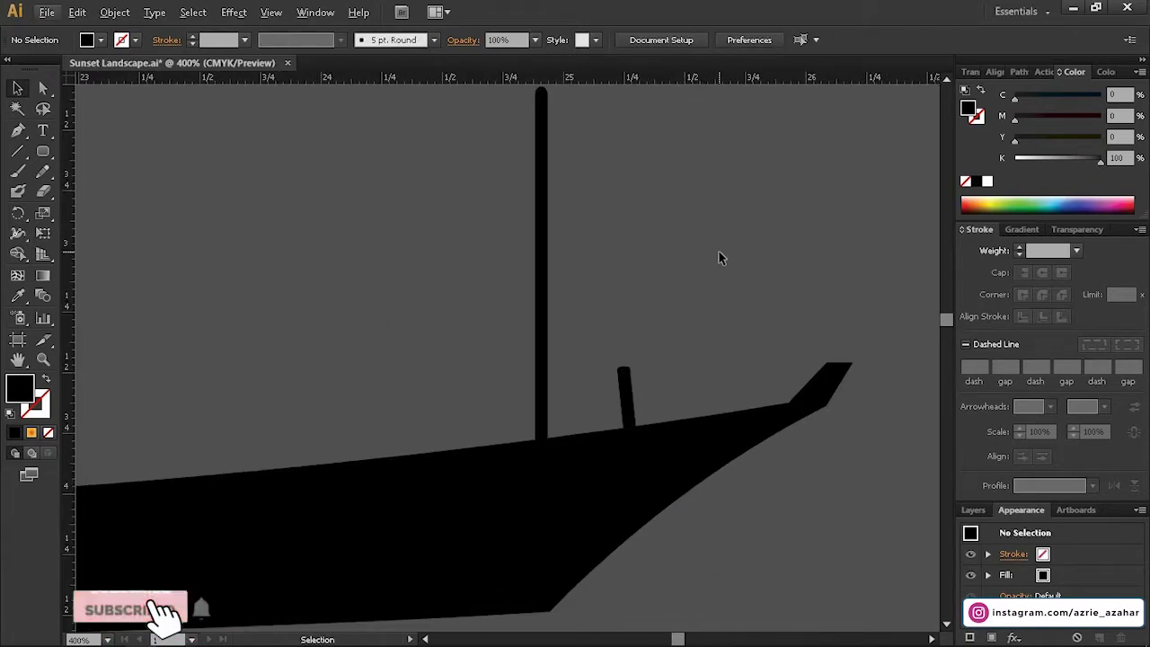
scroll(326, 297, down, 3)
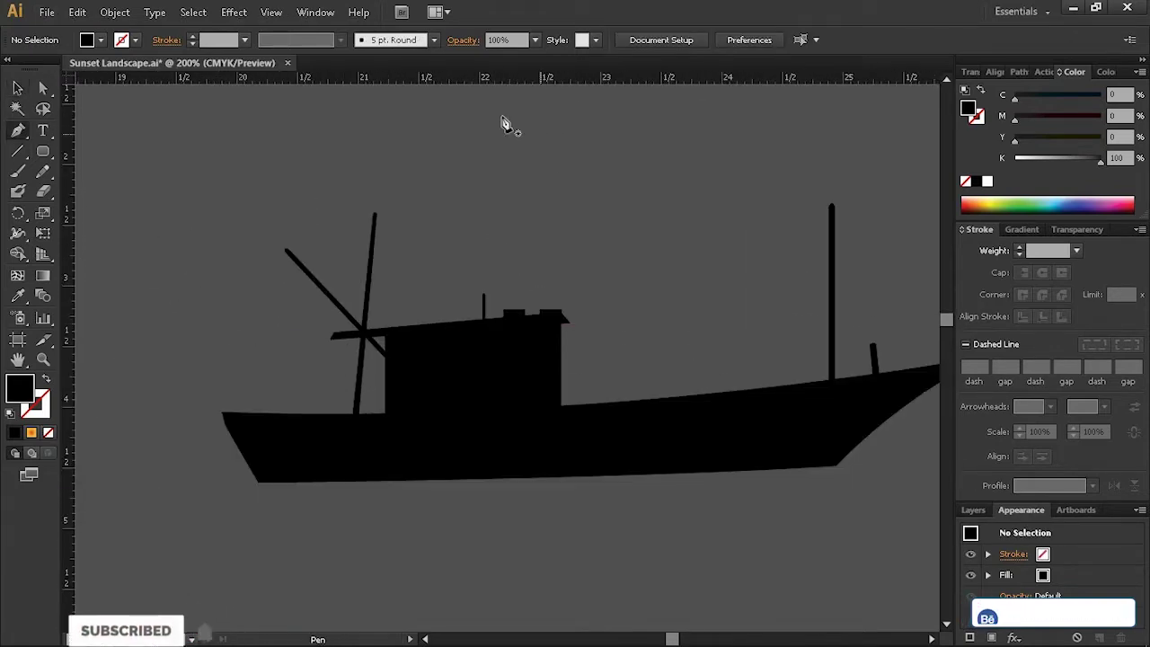
Draw a thin line up to the mast top and check its top anchor
scroll(660, 332, right, 4)
scroll(660, 333, up, 1)
scroll(197, 417, up, 2)
click(546, 174)
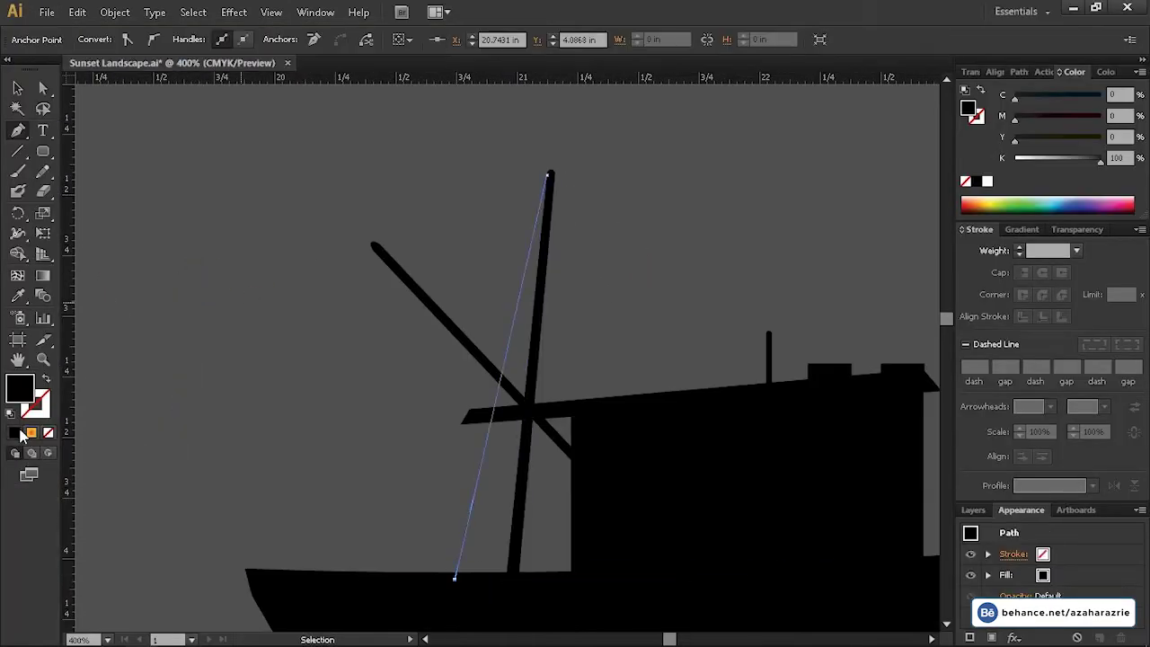
key(a)
scroll(494, 209, up, 3)
click(513, 226)
click(508, 188)
key(v)
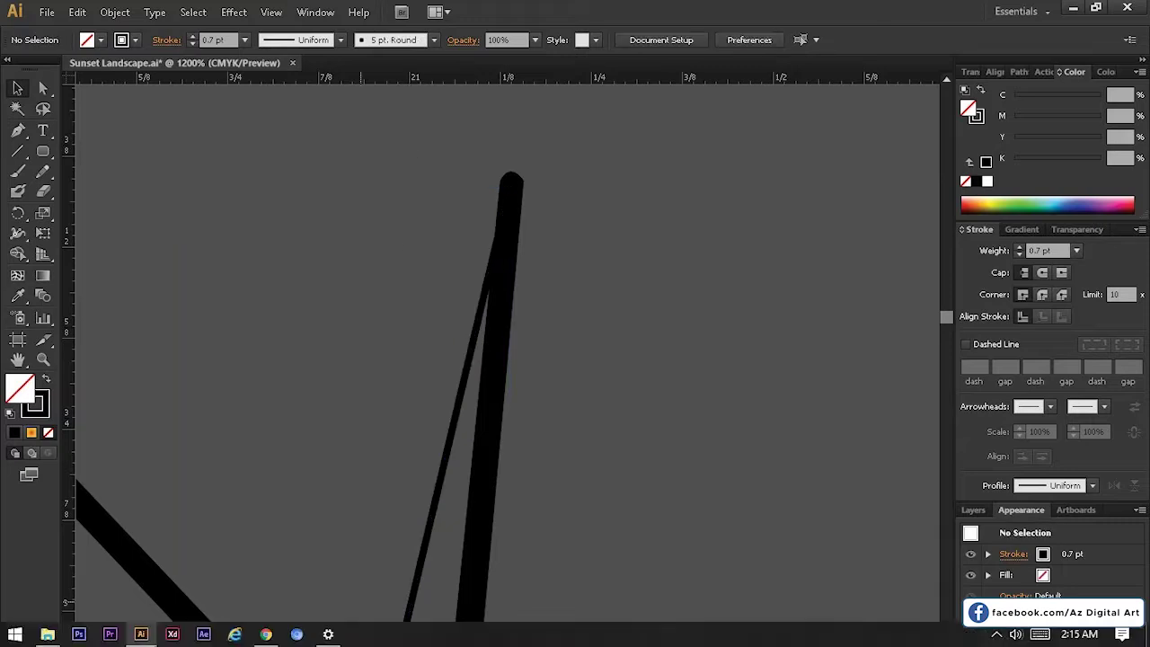
Inspect the thin mast line and the diagonal boom line
scroll(344, 389, down, 3)
scroll(359, 380, down, 3)
click(354, 386)
click(238, 241)
scroll(508, 258, up, 1)
scroll(266, 253, up, 3)
click(267, 257)
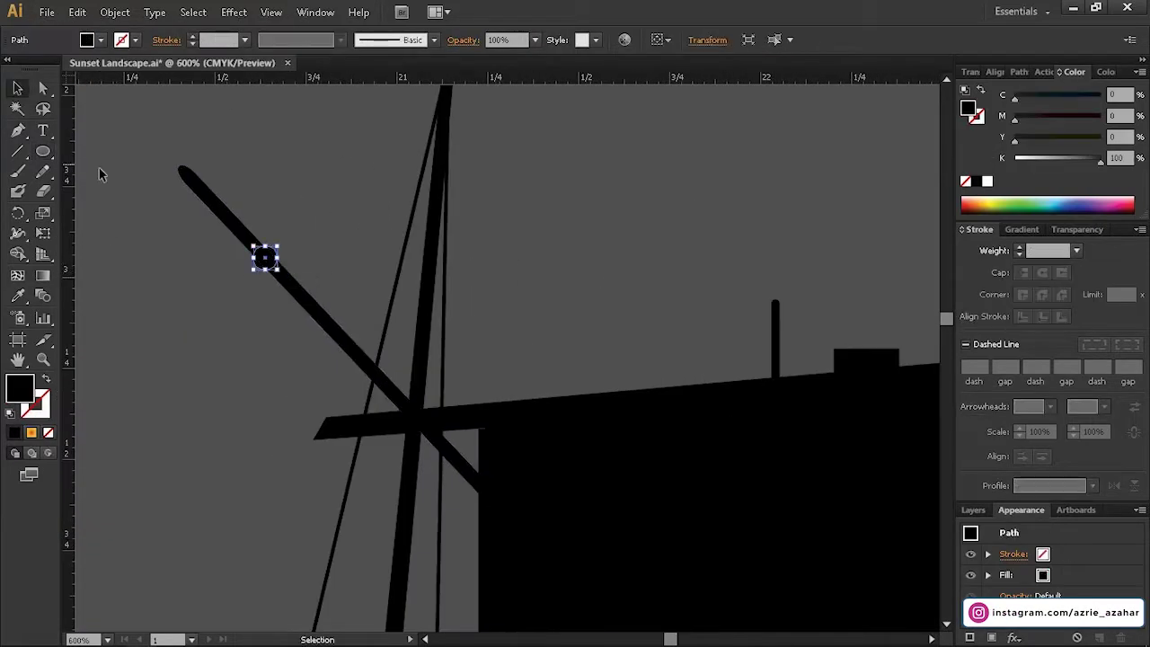
click(263, 273)
scroll(318, 192, down, 2)
scroll(552, 237, down, 1)
scroll(297, 193, down, 1)
Draw a curved black-stroke rope from the left mast top to the right mast top
key(p)
scroll(224, 275, up, 1)
scroll(226, 275, up, 1)
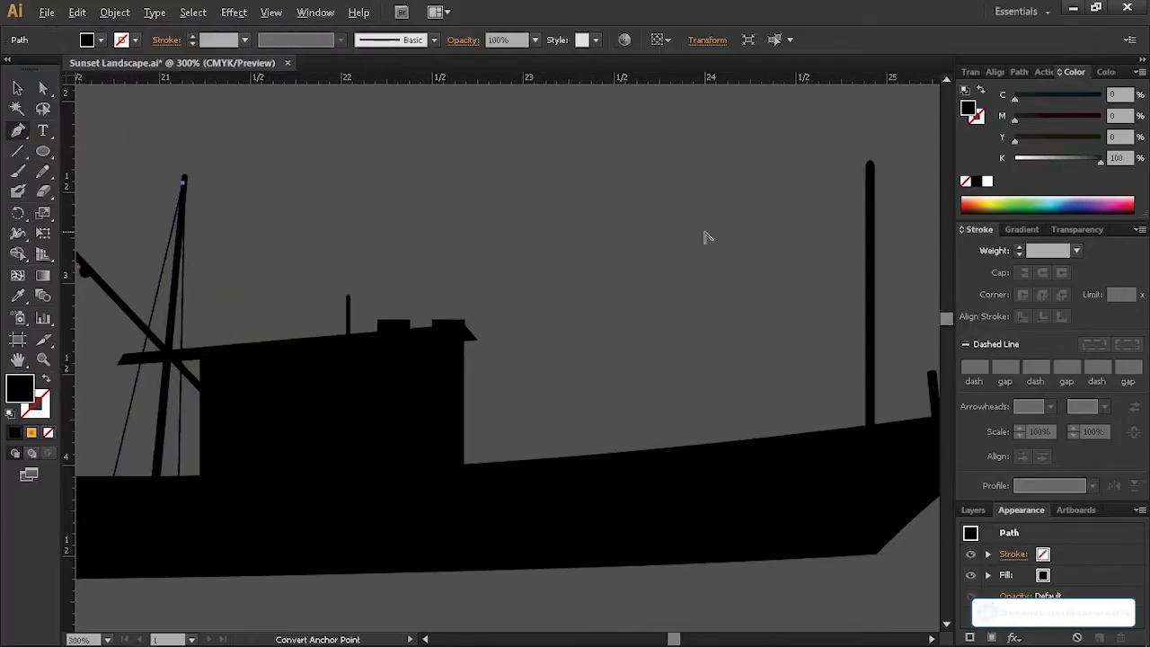
scroll(638, 250, down, 1)
click(354, 192)
drag(816, 192, 737, 175)
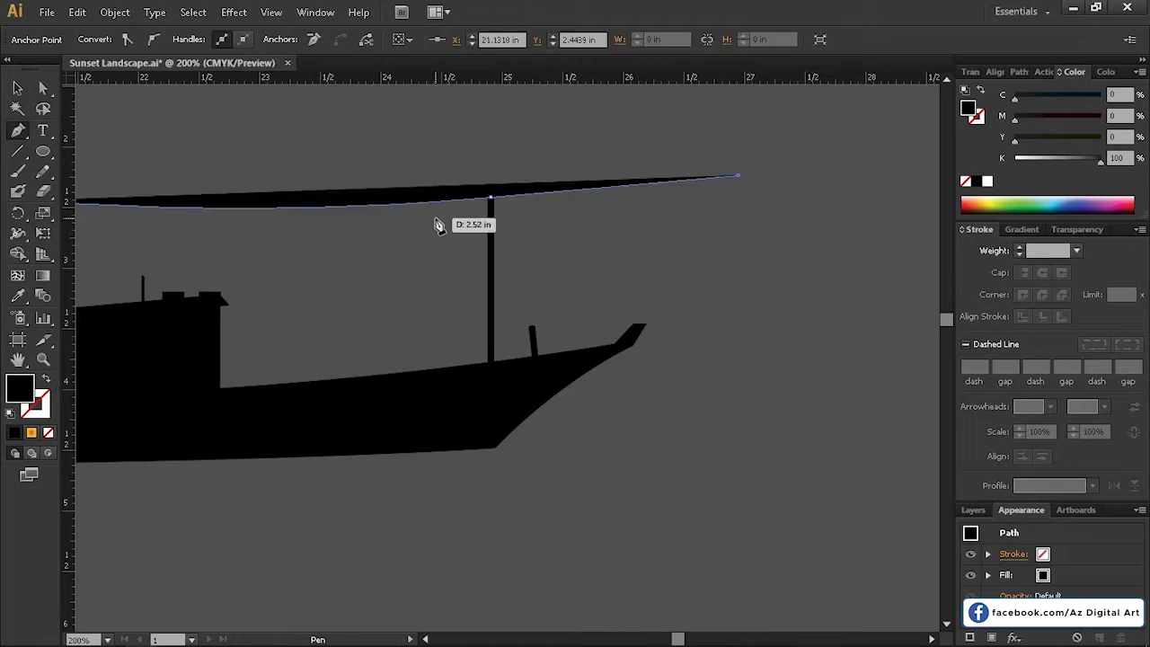
key(shift+x)
ctrl+click(167, 128)
Add a rigging line running from the bow up to the mast top
scroll(618, 427, up, 1)
click(617, 420)
click(425, 176)
ctrl+click(369, 334)
scroll(369, 333, down, 1)
key(shift+x)
Add a black stroked line along the left mast
click(173, 249)
scroll(595, 398, down, 2)
scroll(595, 398, up, 2)
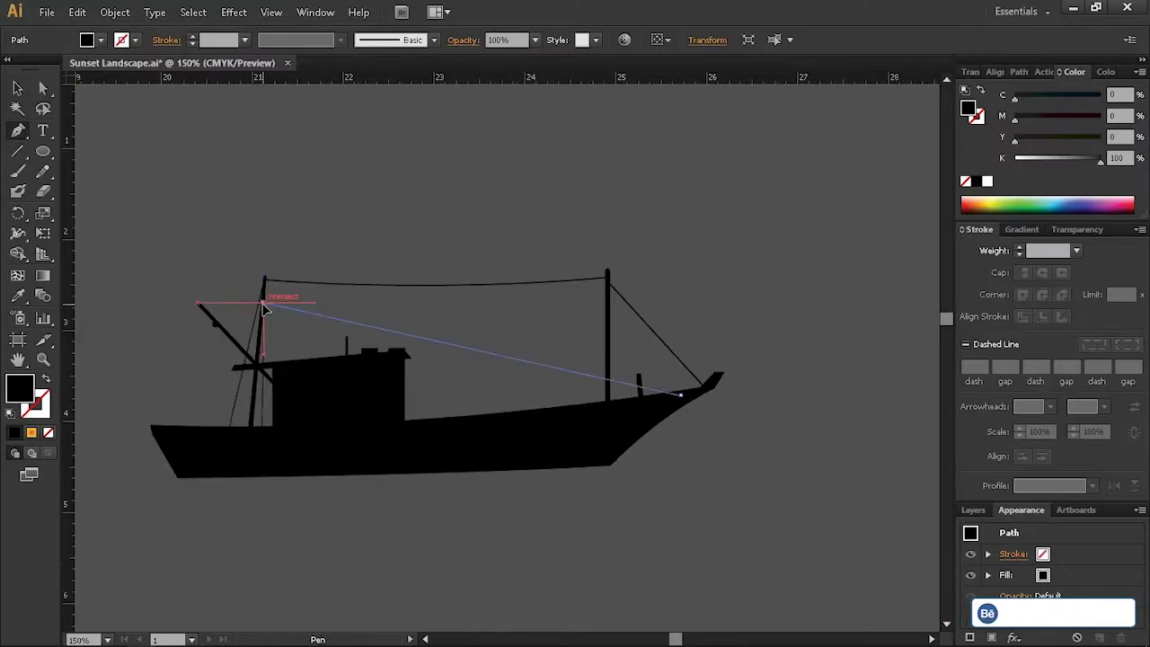
key(shift+x)
ctrl+click(291, 245)
scroll(291, 245, up, 2)
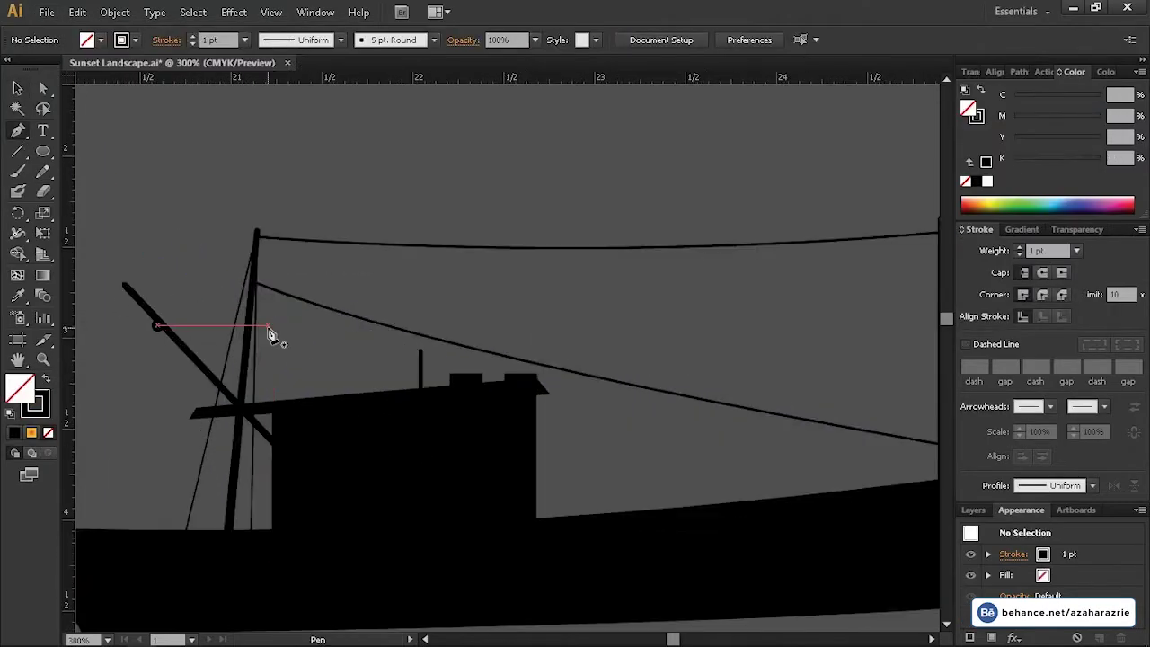
Draw two ropes between the mast top and the boom
click(514, 255)
click(419, 297)
click(386, 255)
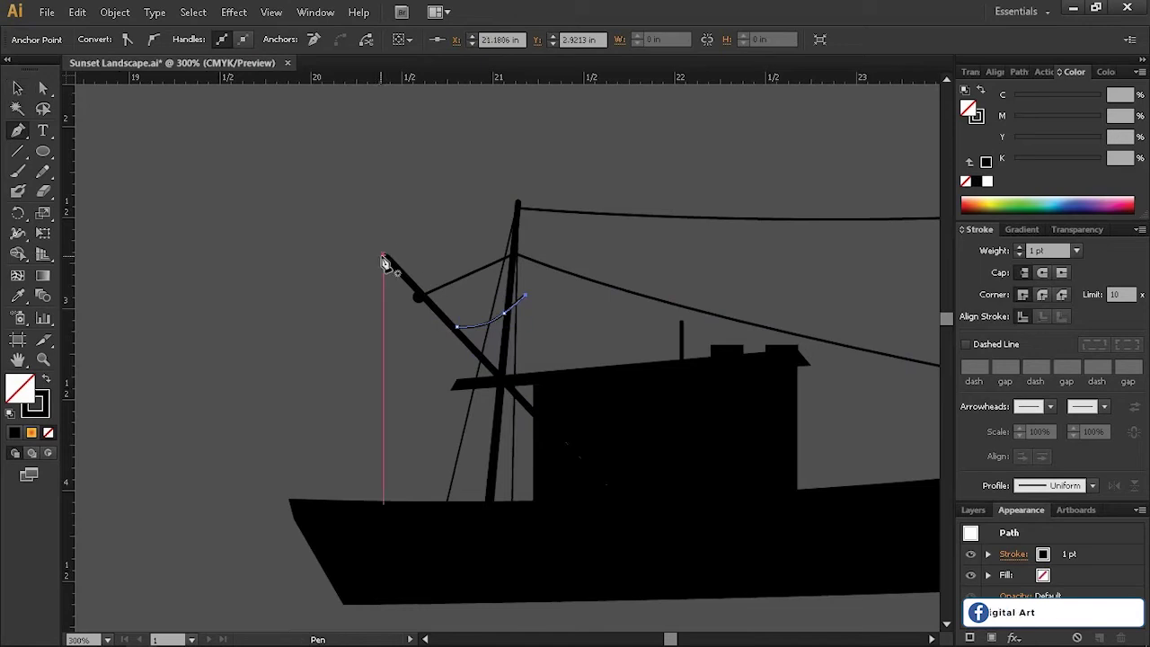
click(515, 212)
ctrl+click(546, 185)
Hang curved net lines from the boom end down to the deck, nudging one anchor lower
drag(516, 208, 519, 221)
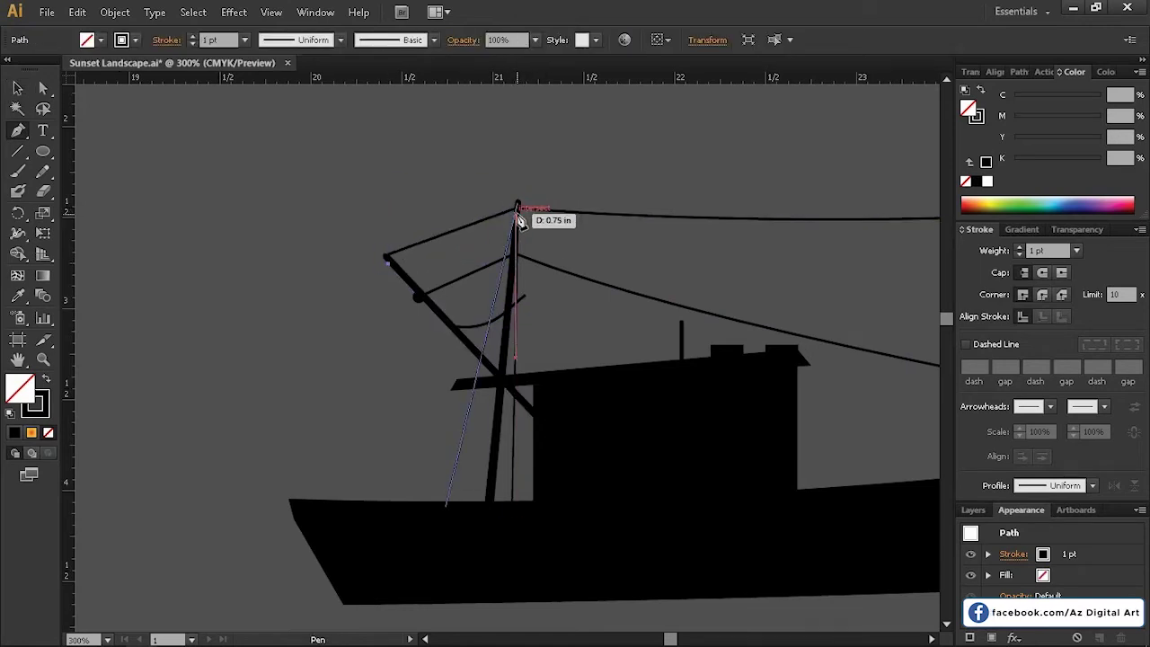
click(18, 131)
drag(501, 382, 501, 496)
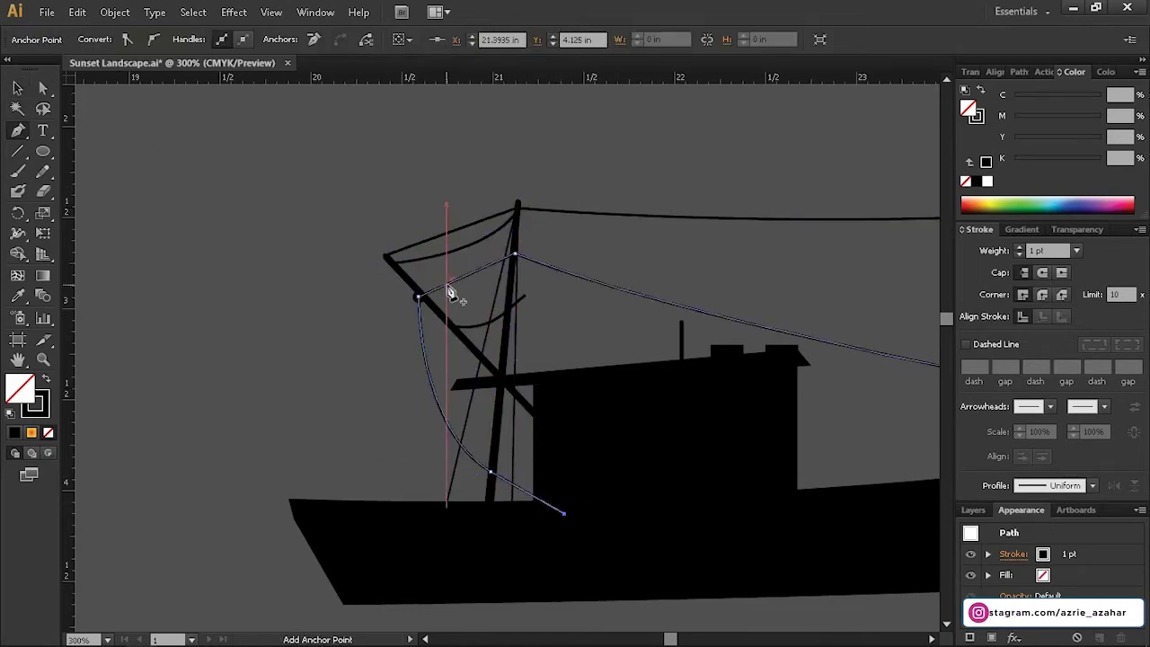
ctrl+click(391, 265)
ctrl+click(530, 499)
click(565, 520)
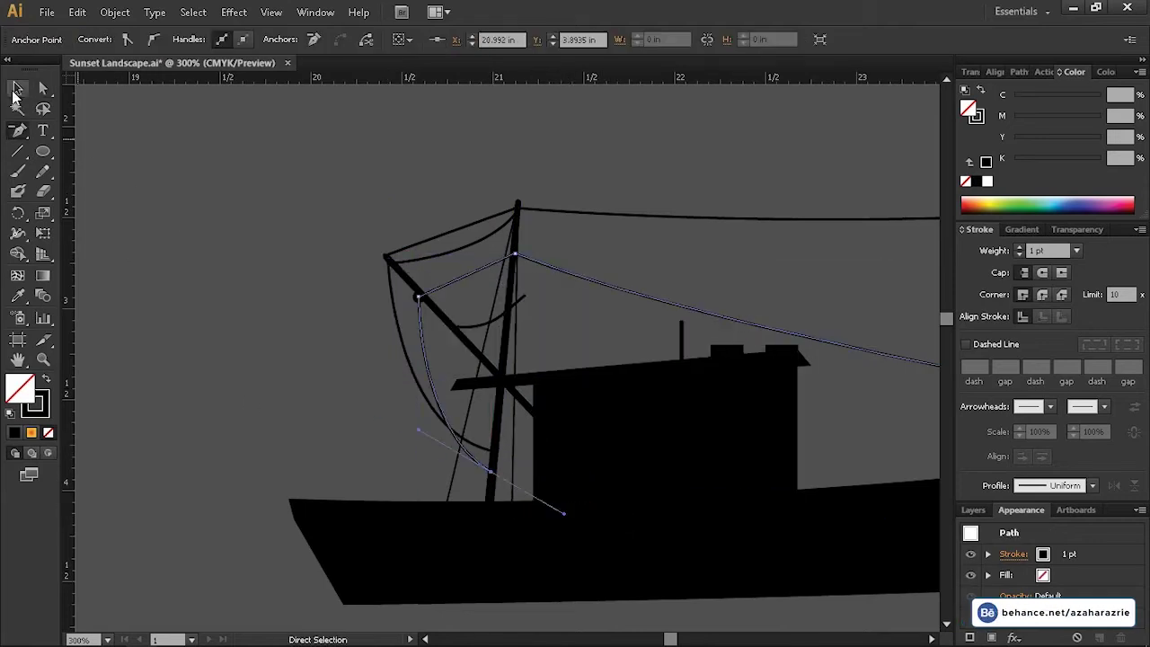
key(ctrl+plus)
drag(424, 356, 424, 381)
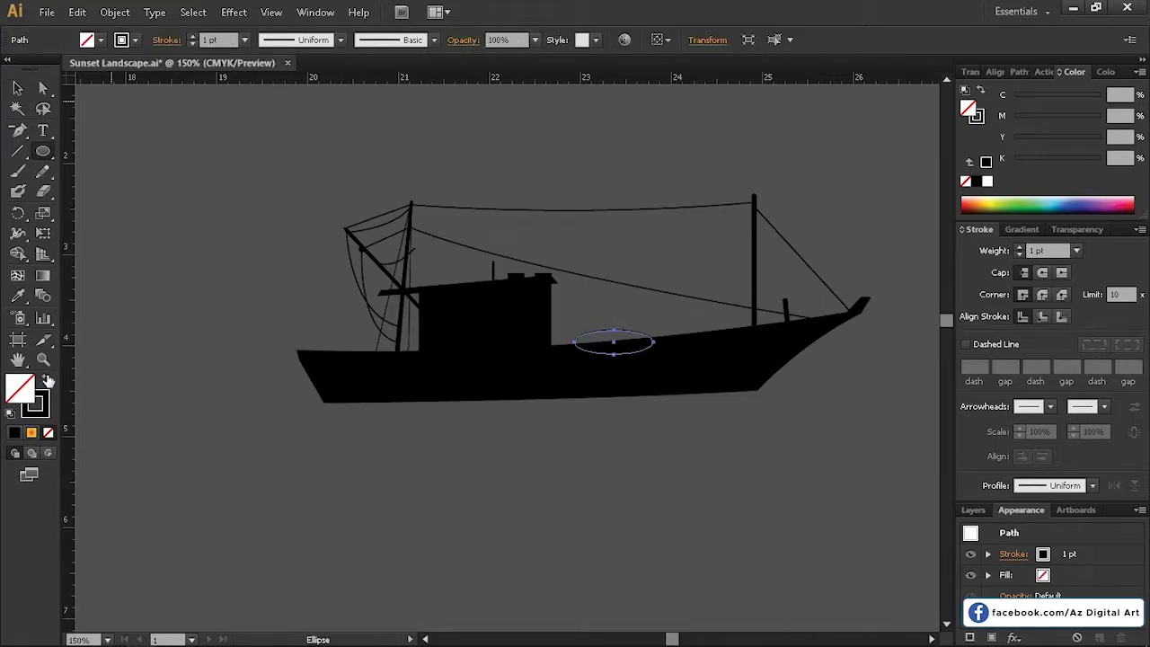
Fill the new ellipse black and move it onto the deck behind the cabin
click(48, 381)
key(ctrl+plus)
key(v)
drag(599, 329, 582, 334)
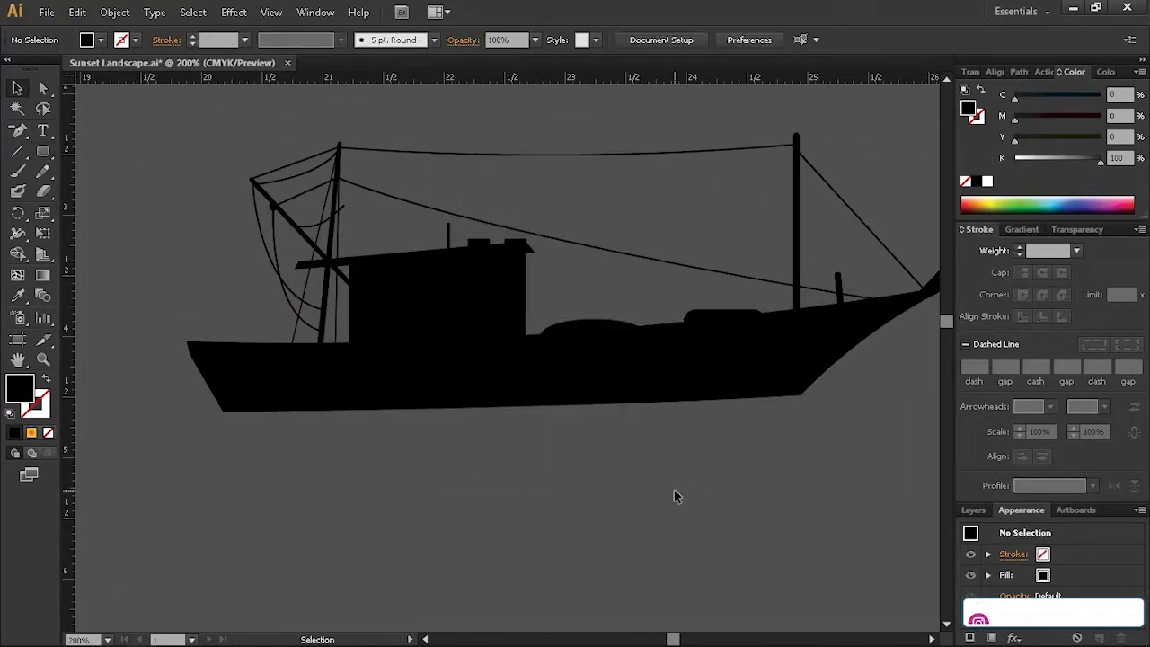
Nudge the rounded deck mound down and to the left
key(Down)
key(Down)
key(Down)
key(Left)
scroll(787, 487, down, 3)
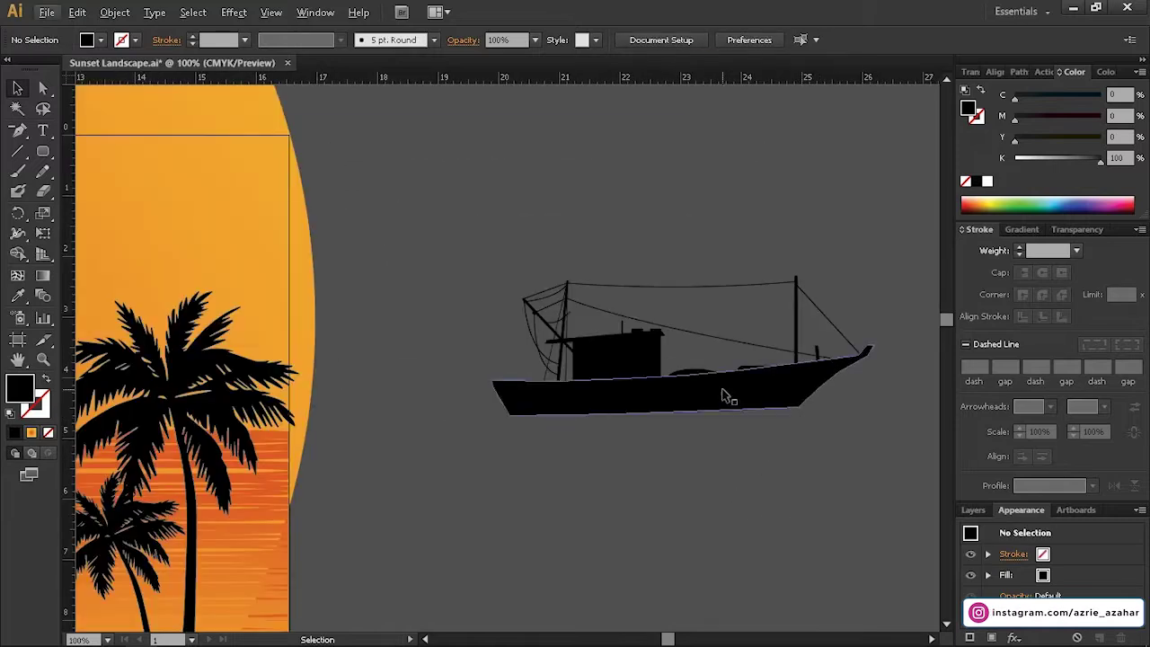
scroll(645, 491, up, 3)
Edit the cabin shape in isolation mode and check its anchors
double_click(515, 290)
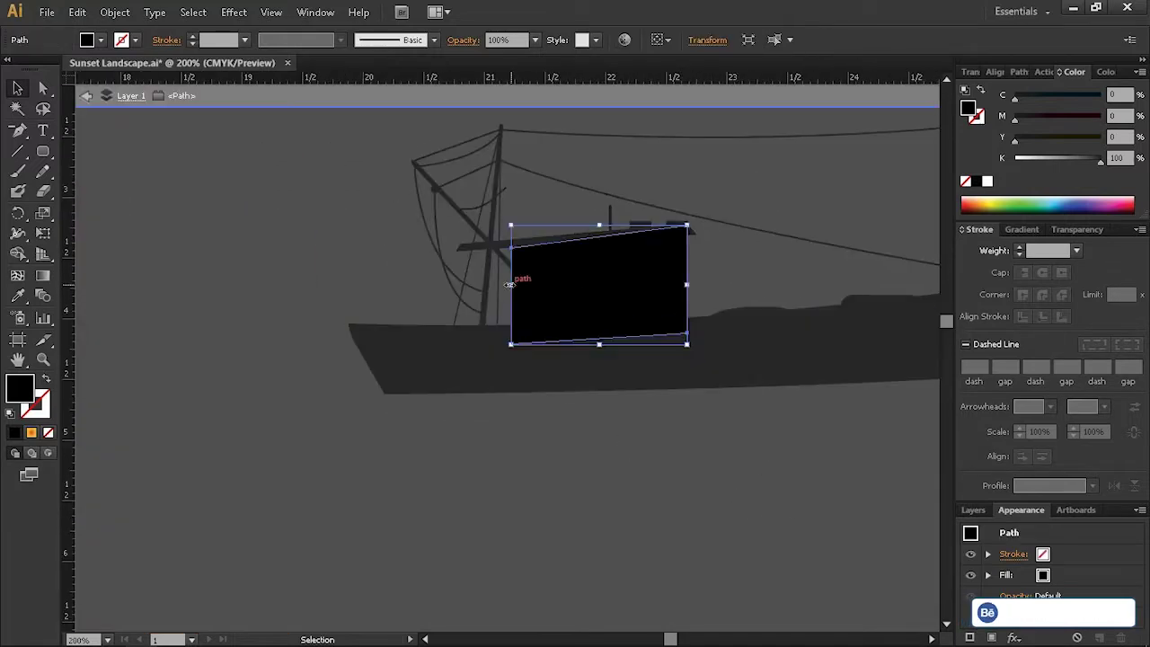
key(Escape)
scroll(781, 464, down, 3)
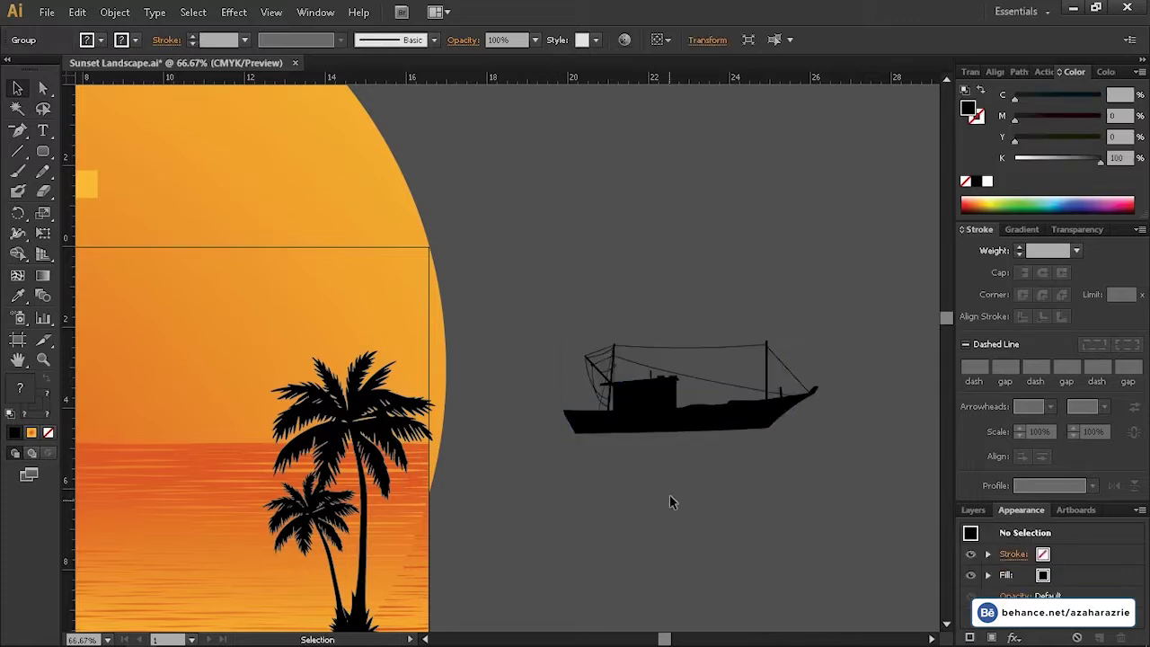
scroll(657, 516, up, 3)
key(a)
scroll(458, 296, up, 2)
scroll(458, 301, down, 3)
scroll(482, 288, down, 4)
scroll(482, 375, down, 2)
Select the whole boat group to place it on the sea
key(v)
click(764, 375)
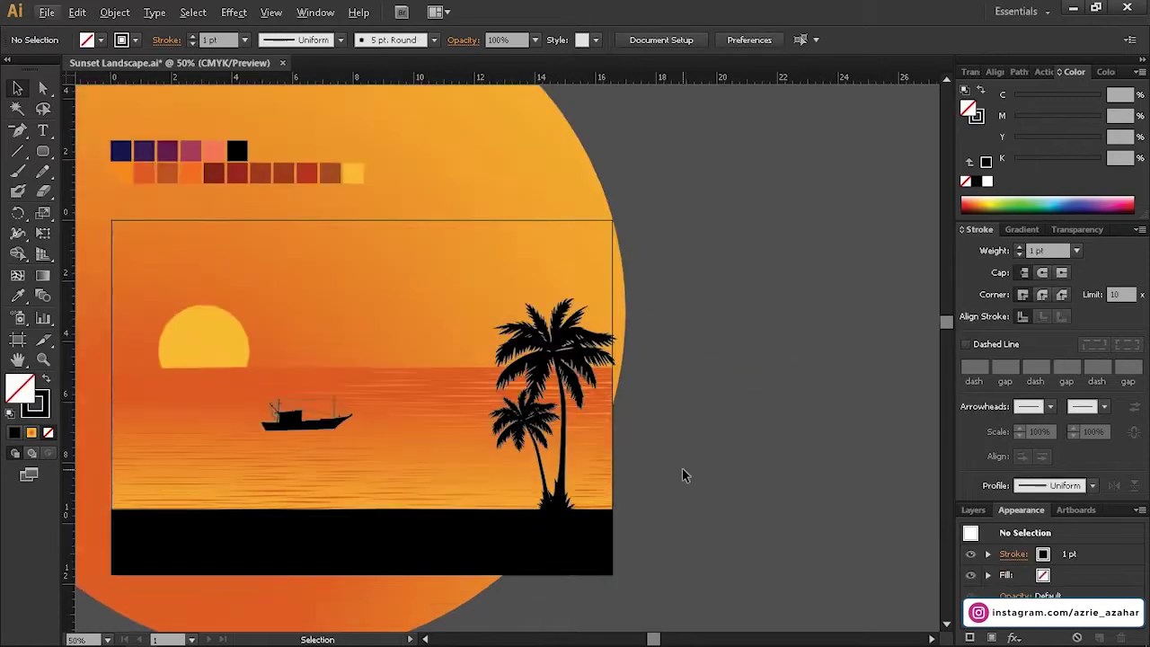
scroll(852, 342, up, 1)
scroll(852, 341, right, 5)
Pen-draw the fisherman's closed, curved head shape
key(p)
scroll(516, 301, up, 2)
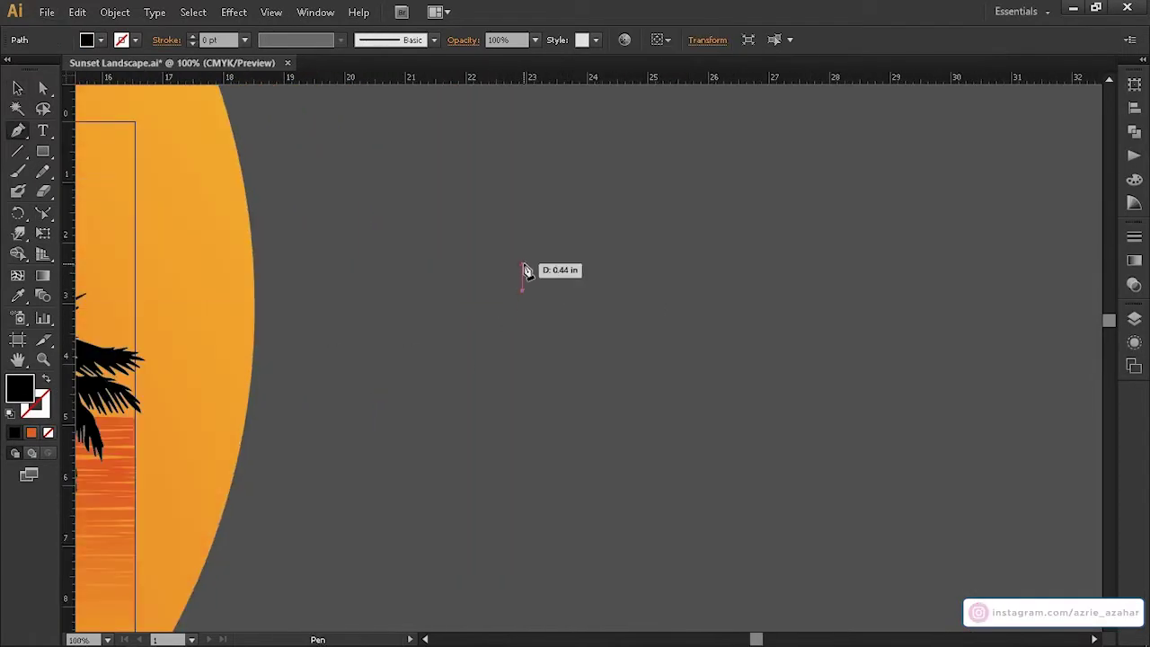
drag(527, 266, 520, 231)
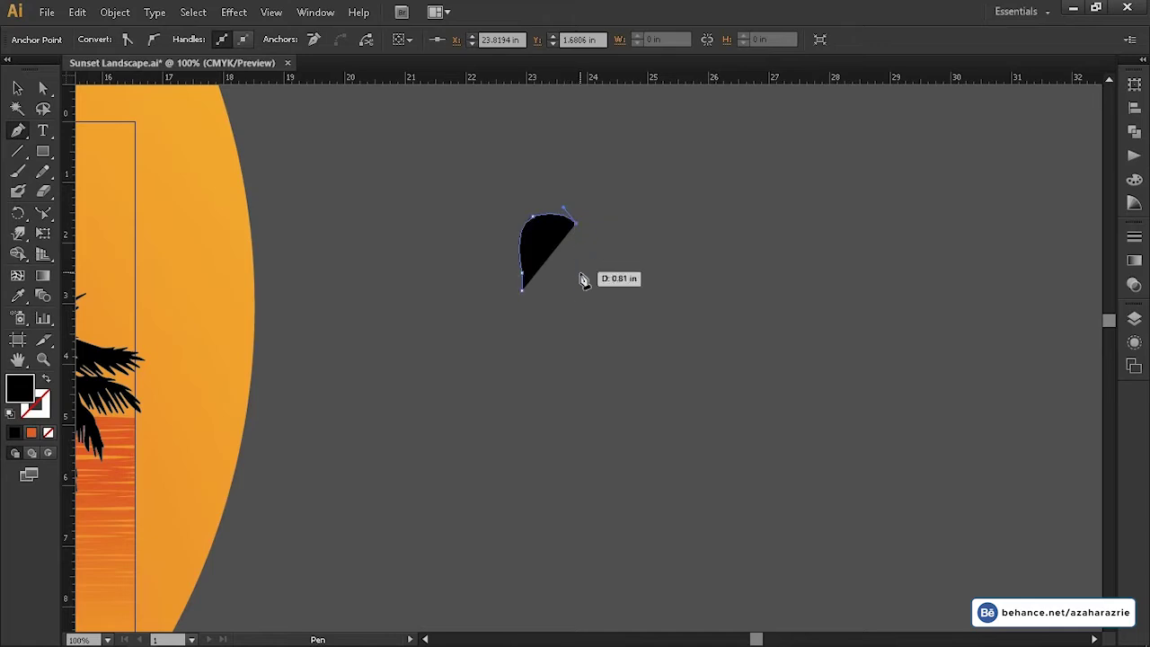
drag(578, 276, 575, 303)
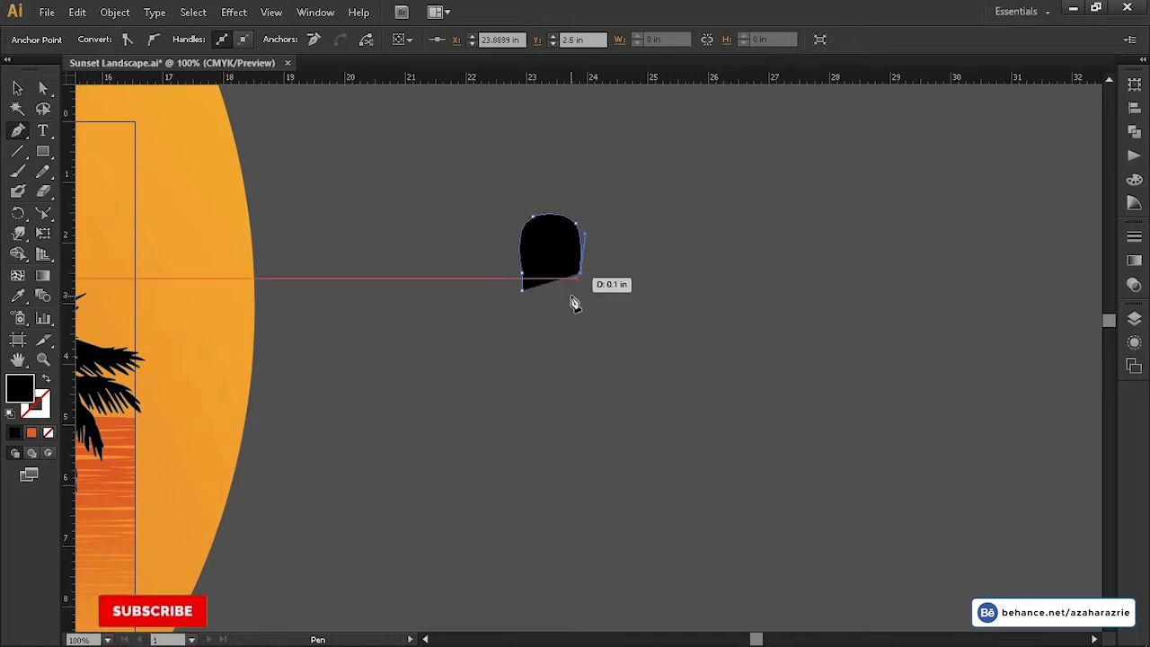
click(518, 325)
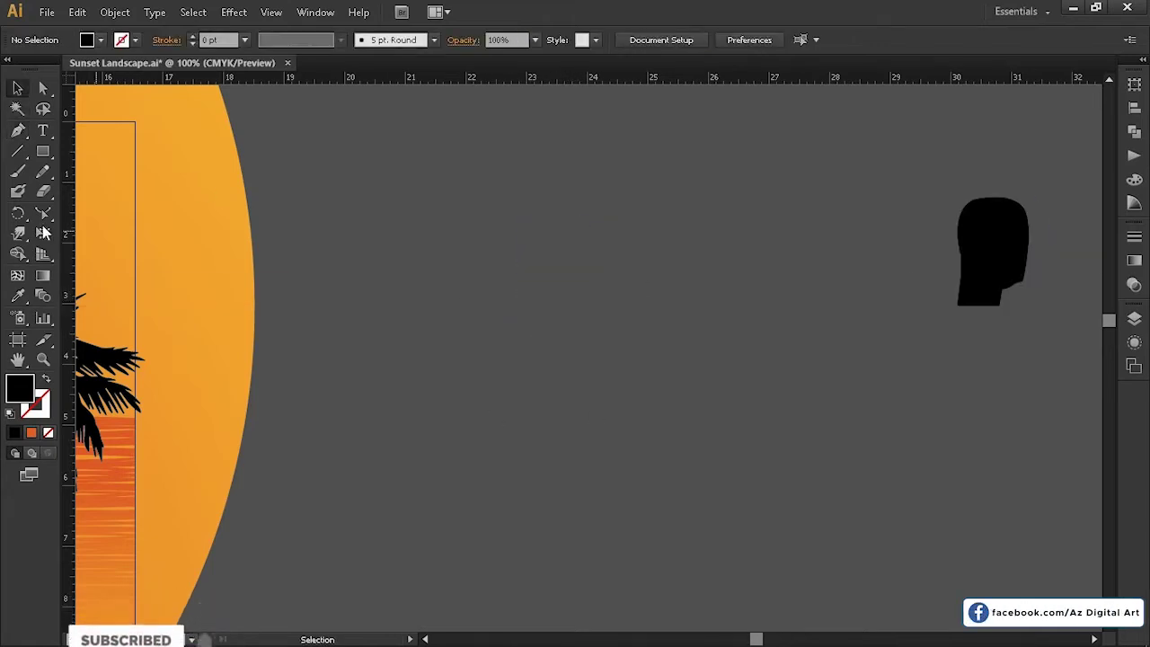
Outline the torso's right side and bottom with curved and corner anchors
drag(481, 305, 530, 291)
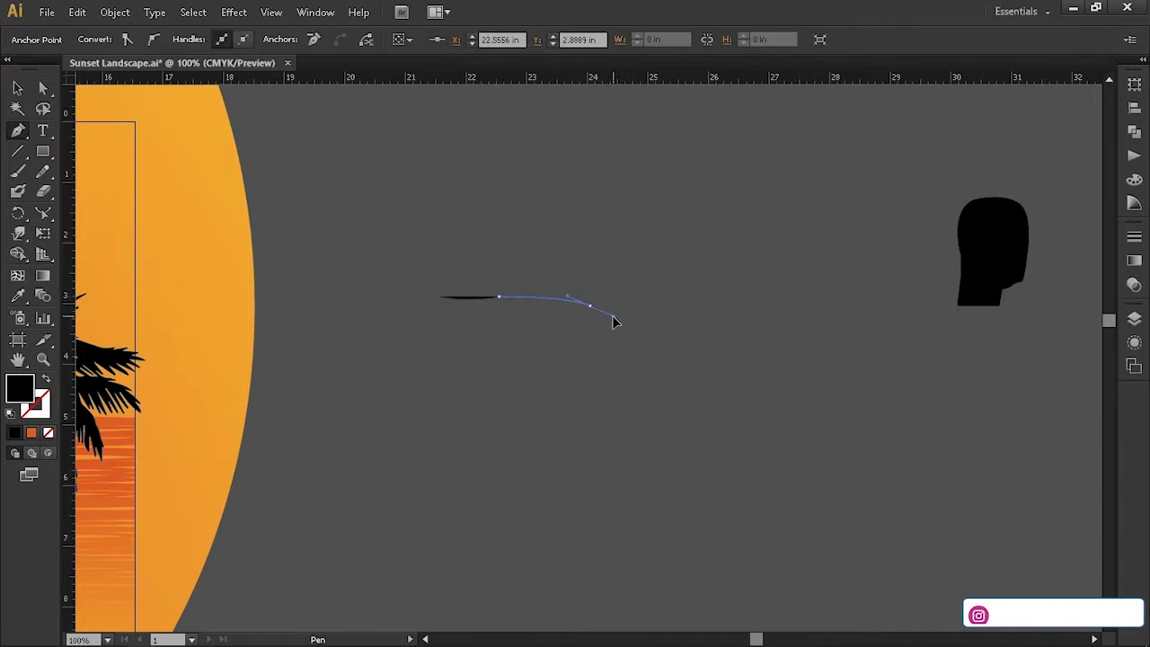
drag(637, 452, 616, 473)
click(574, 482)
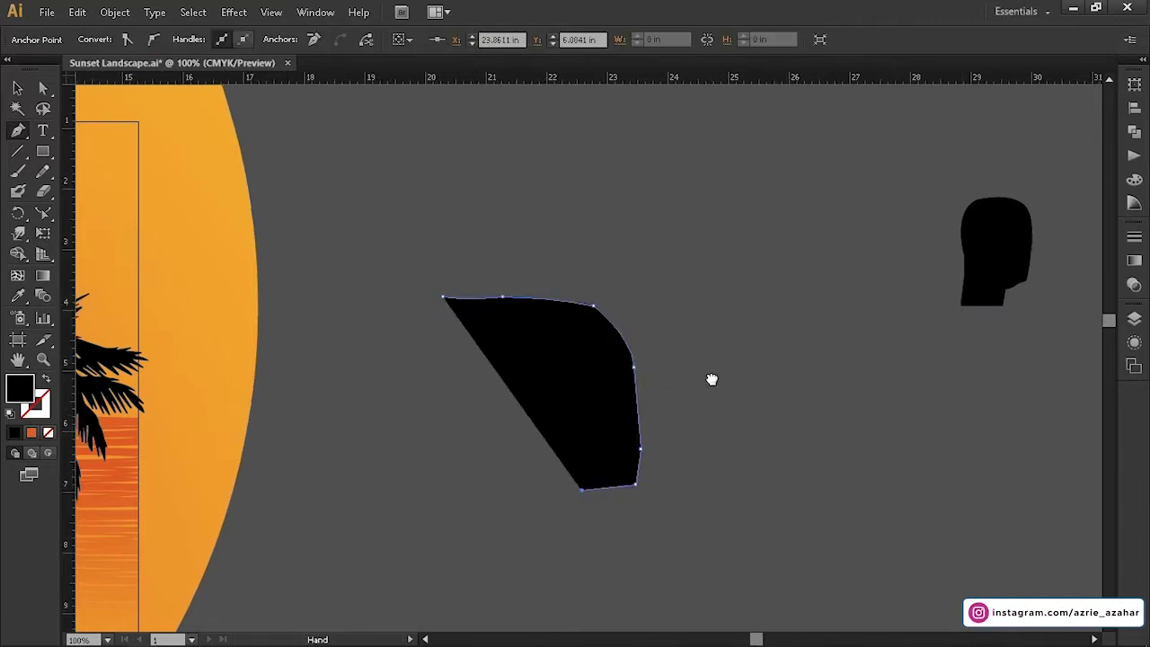
drag(754, 494, 742, 562)
click(755, 585)
click(633, 578)
click(539, 582)
Carry the torso outline up its left side toward the shoulder
click(476, 571)
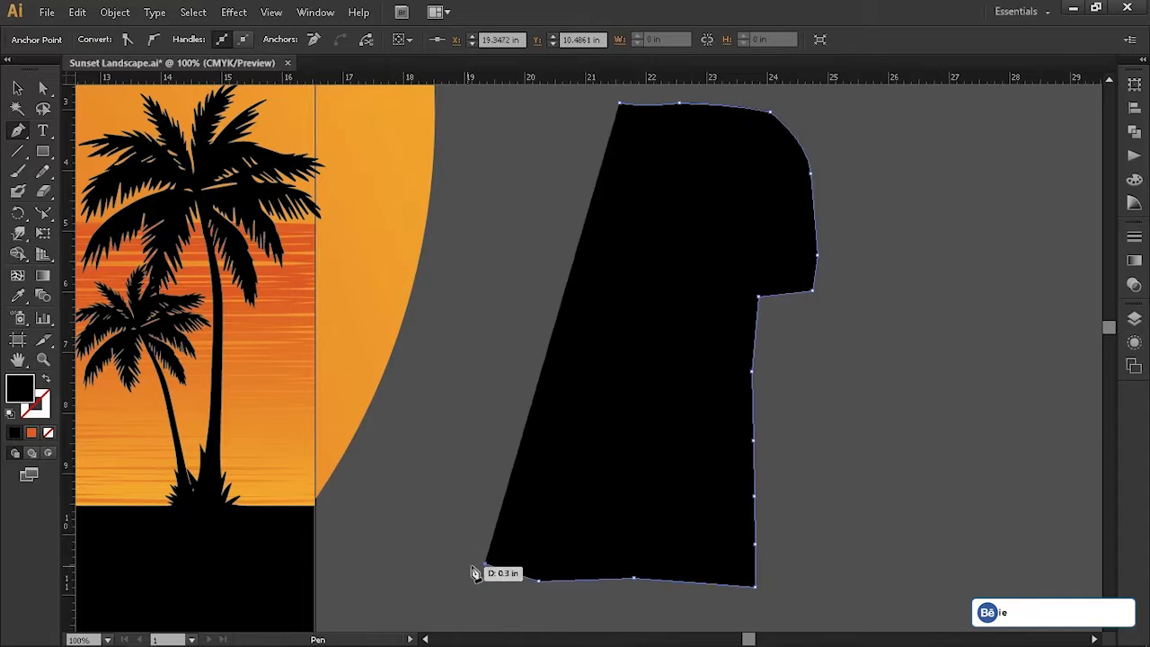
click(465, 531)
click(485, 408)
click(484, 263)
click(486, 206)
click(490, 140)
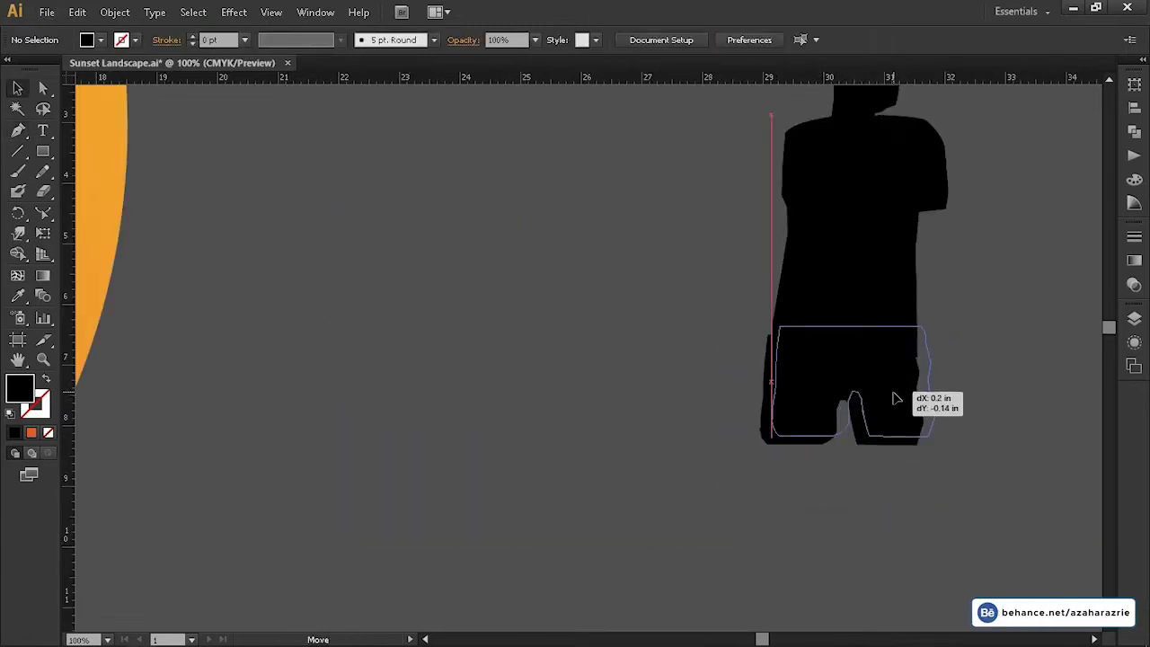
key(ctrl+plus)
Finish the torso at the shoulder and start outlining the second leg
mouse_move(668, 206)
mouse_down()
mouse_move(633, 248)
mouse_move(703, 255)
mouse_up()
key(ctrl+plus)
key(ctrl+plus)
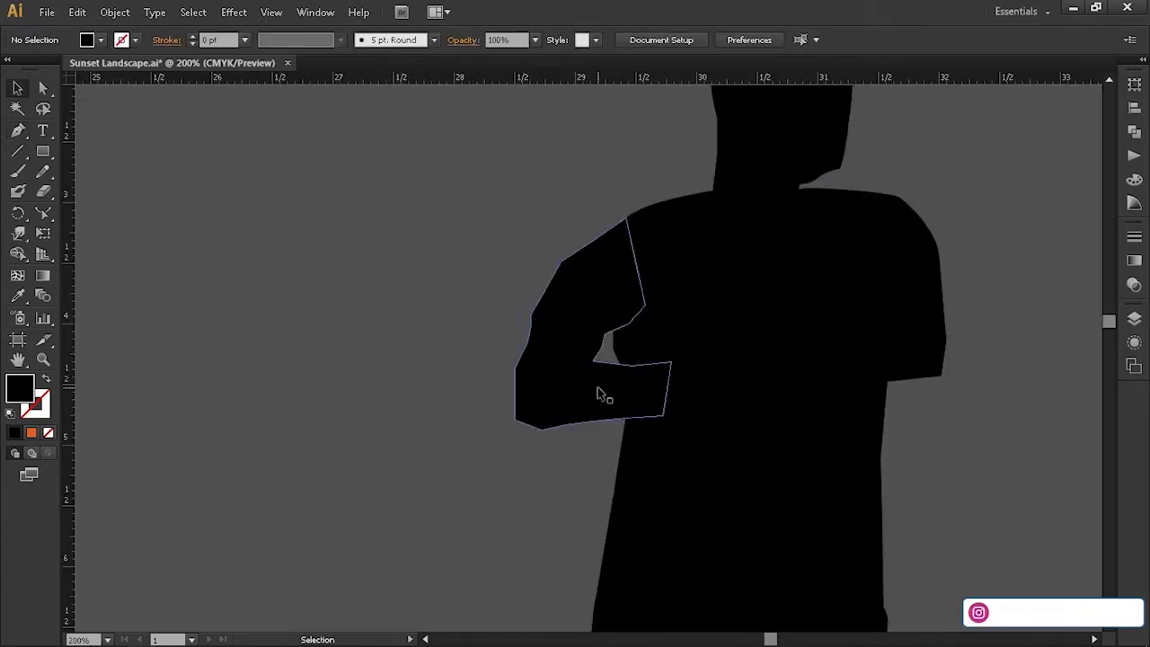
click(546, 523)
click(521, 507)
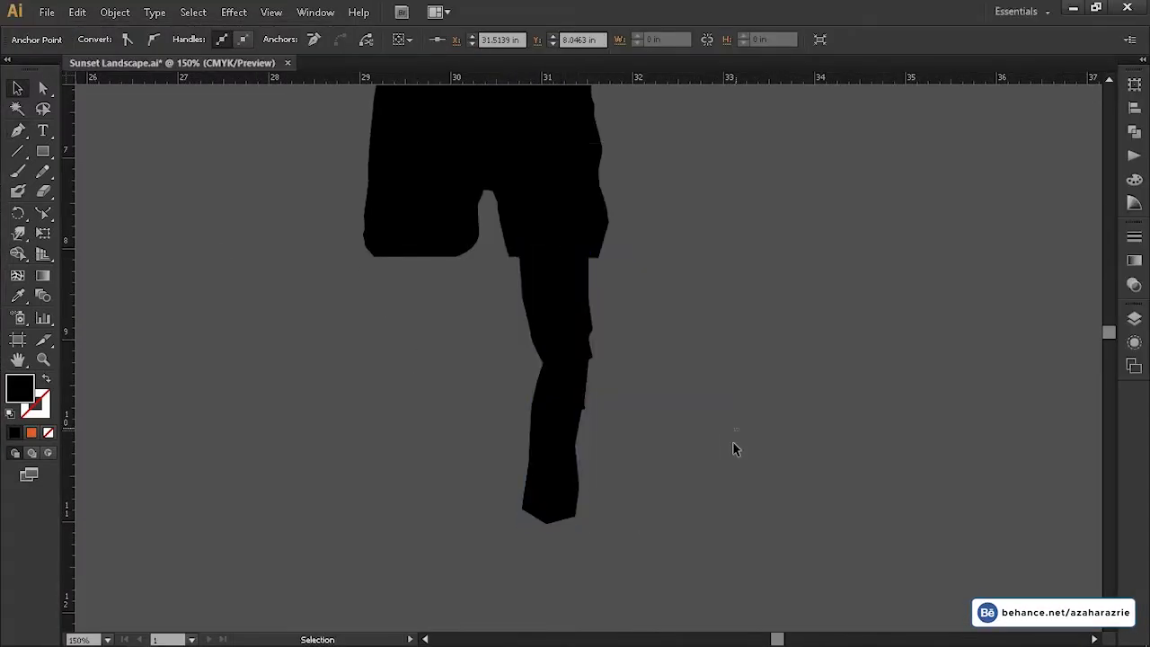
click(628, 298)
click(629, 370)
click(629, 418)
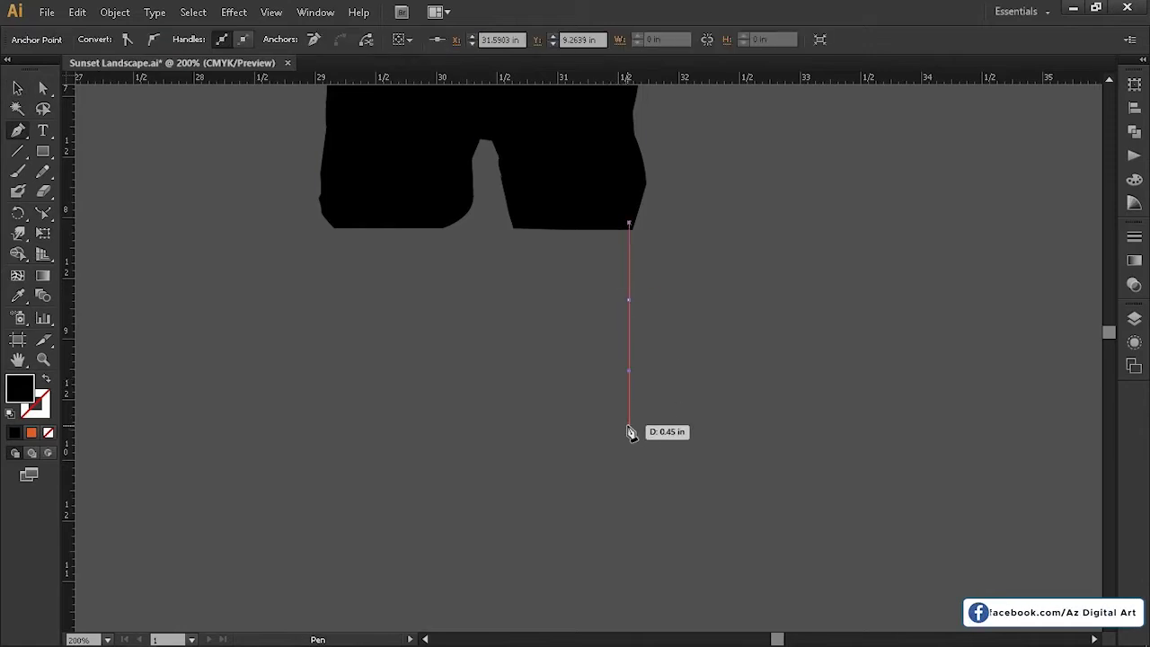
Add the leg's bottom corners and close it along its left side
scroll(615, 569, down, 2)
click(611, 569)
click(580, 575)
click(552, 565)
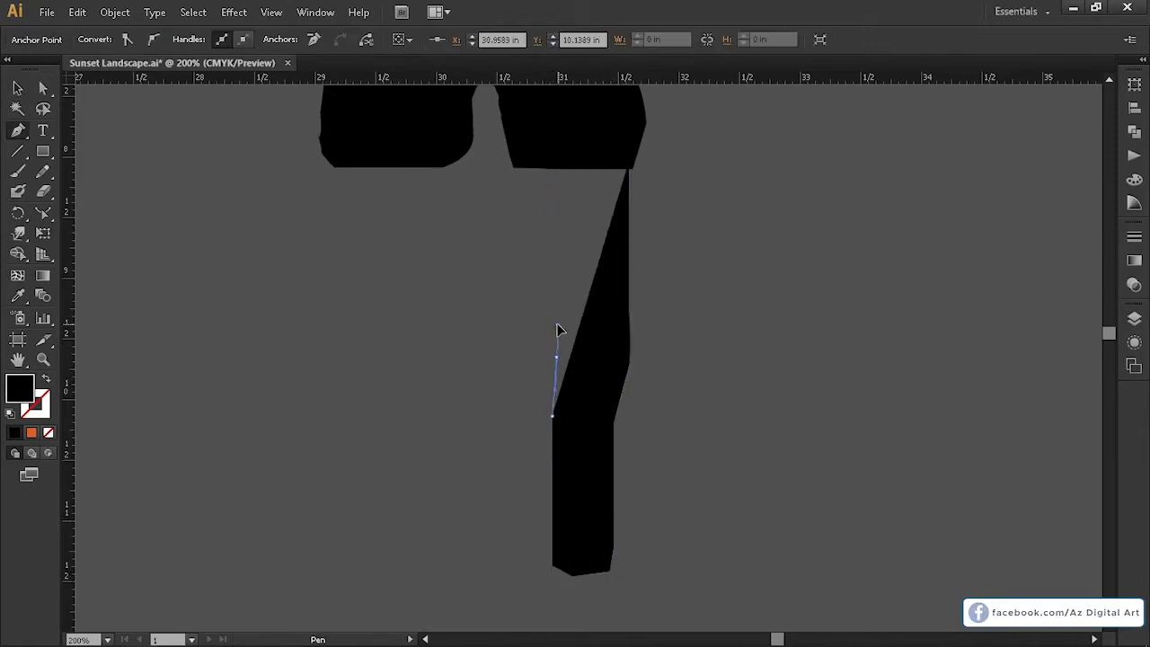
click(534, 283)
click(530, 227)
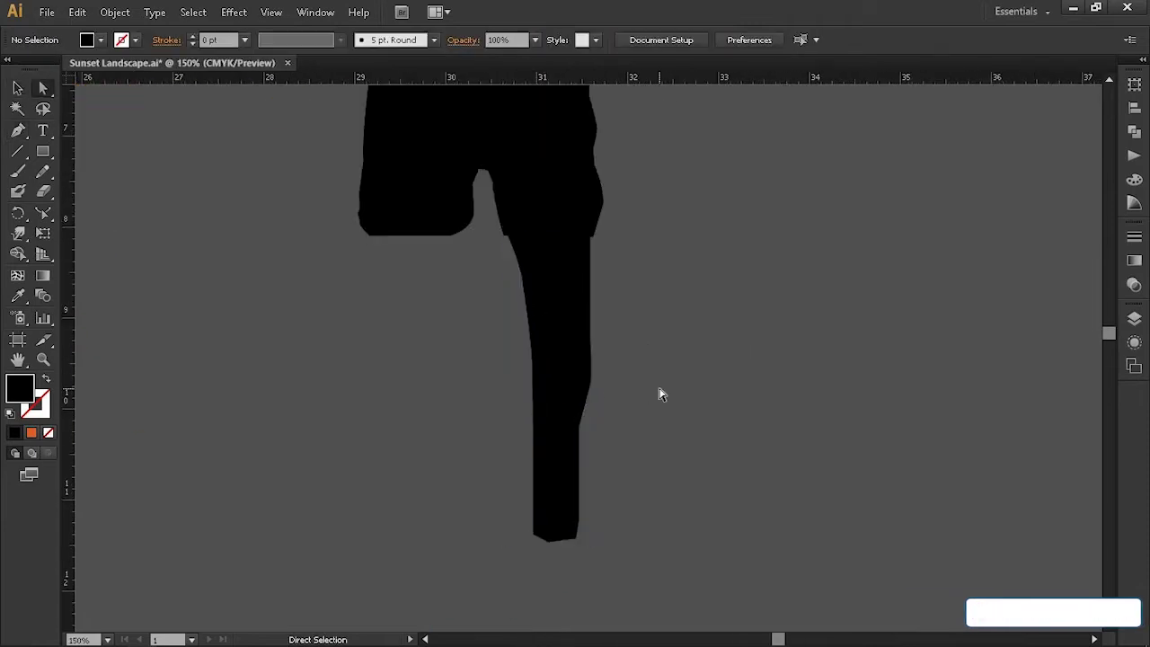
Adjust the leg's top corner and move the leg left under the shorts
drag(571, 381, 572, 370)
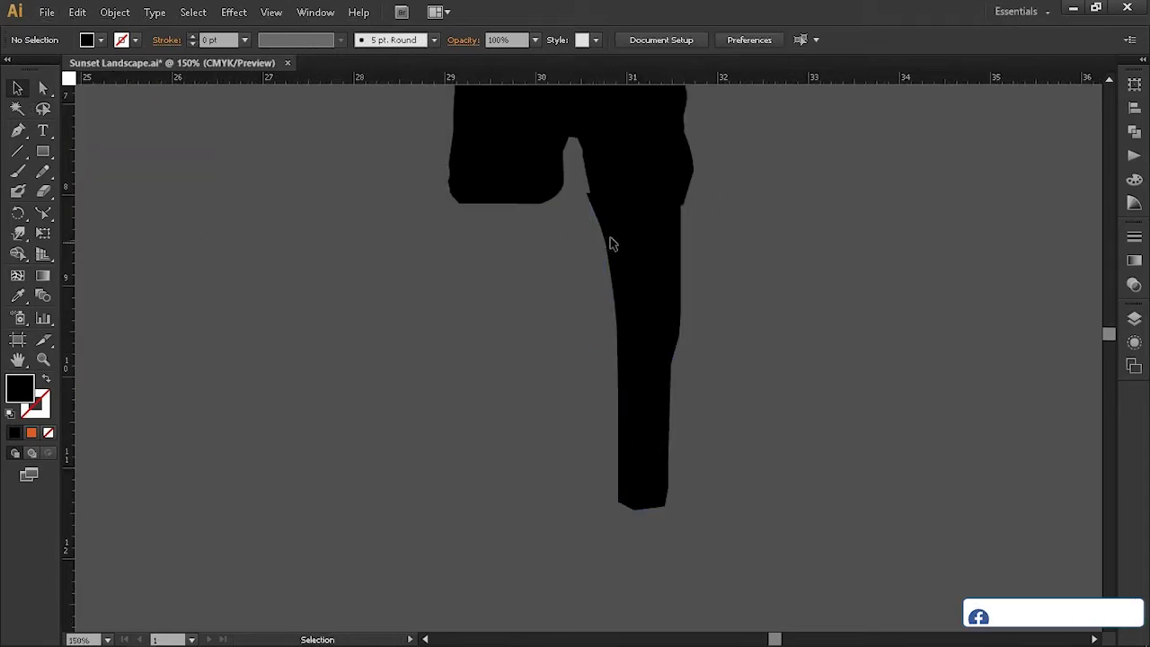
click(590, 195)
scroll(590, 196, up, 3)
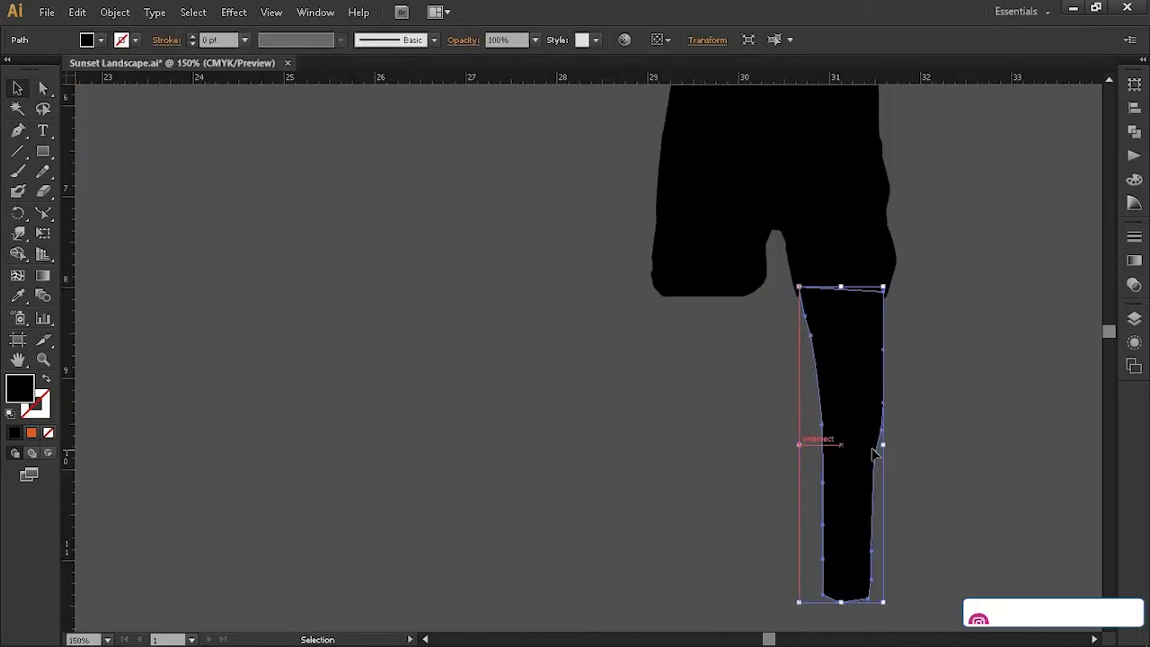
drag(839, 397, 709, 383)
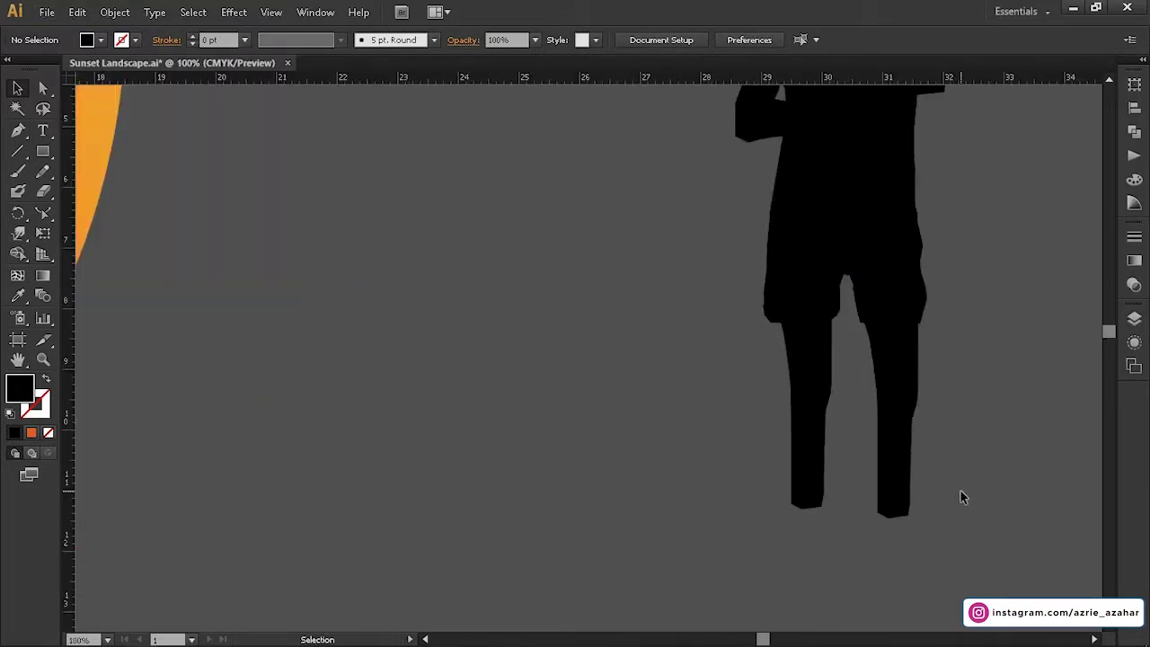
Pen-draw a black shoe outline with a curved top below the legs
key(p)
click(308, 346)
click(308, 459)
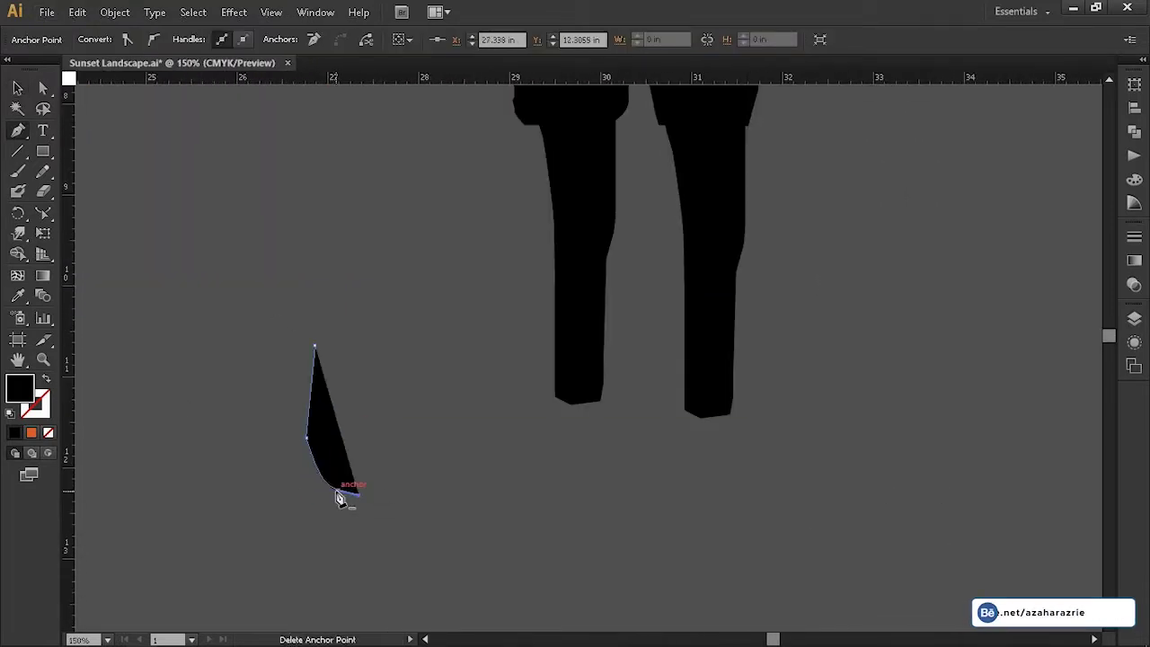
click(488, 450)
click(526, 432)
click(566, 418)
click(607, 404)
click(618, 376)
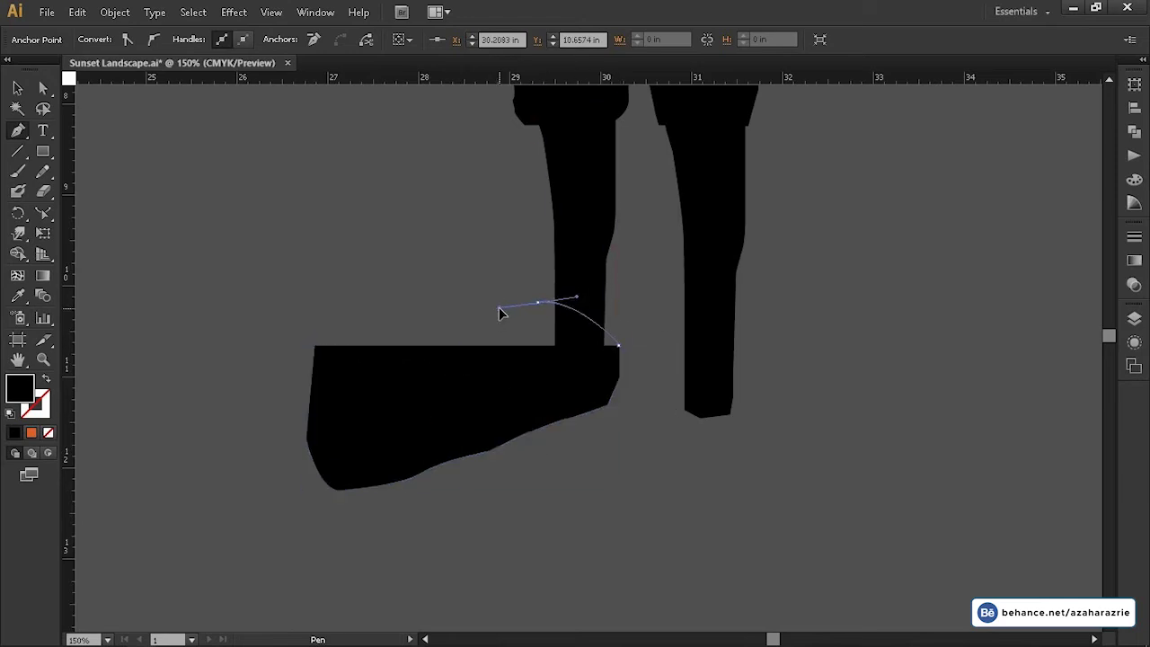
click(469, 305)
drag(424, 307, 446, 280)
Scale the shoe and place copies under both legs, deleting the extra
drag(618, 376, 616, 360)
mouse_move(420, 393)
mouse_down()
mouse_move(744, 431)
mouse_move(755, 411)
mouse_move(673, 449)
mouse_up()
click(841, 488)
click(457, 405)
key(Delete)
click(669, 526)
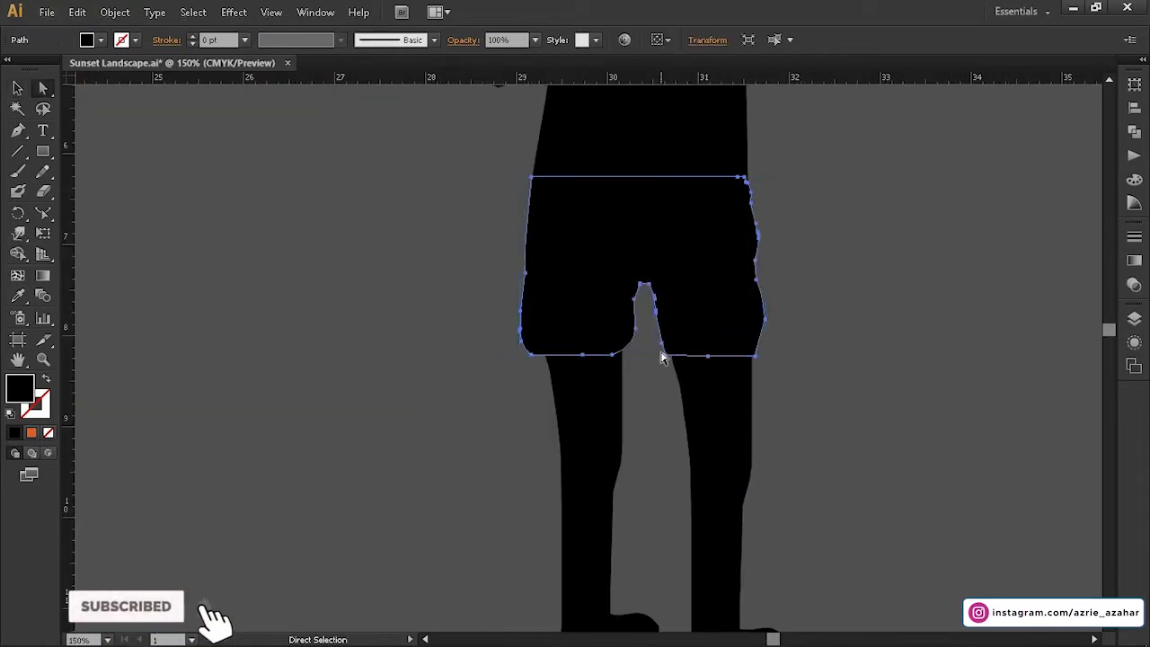
Pull the shorts' inner crotch points to leave a gap between the legs
drag(664, 350, 657, 351)
key(ctrl+plus)
key(ctrl+plus)
key(ctrl+plus)
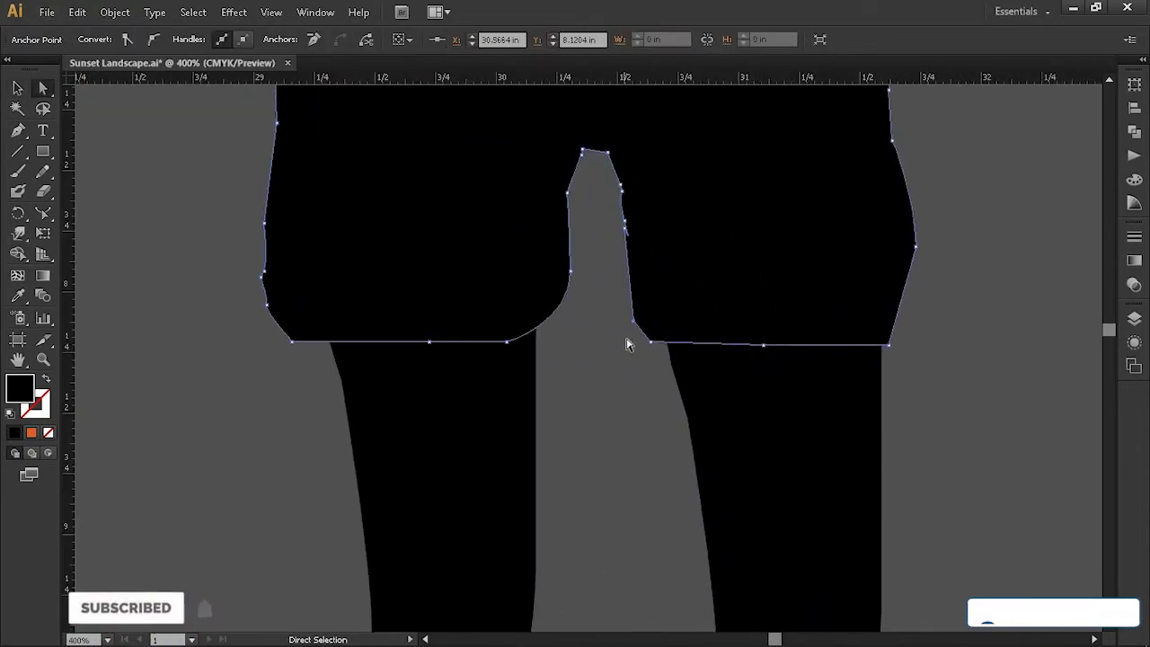
drag(765, 349, 770, 364)
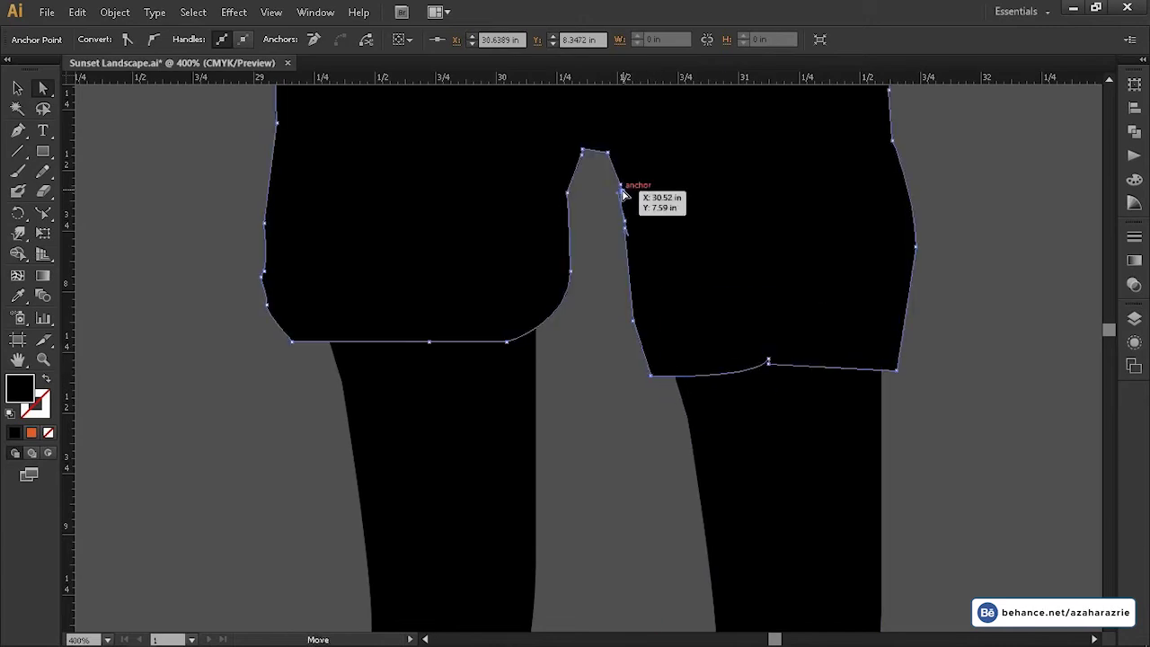
drag(660, 373, 660, 373)
key(ctrl+minus)
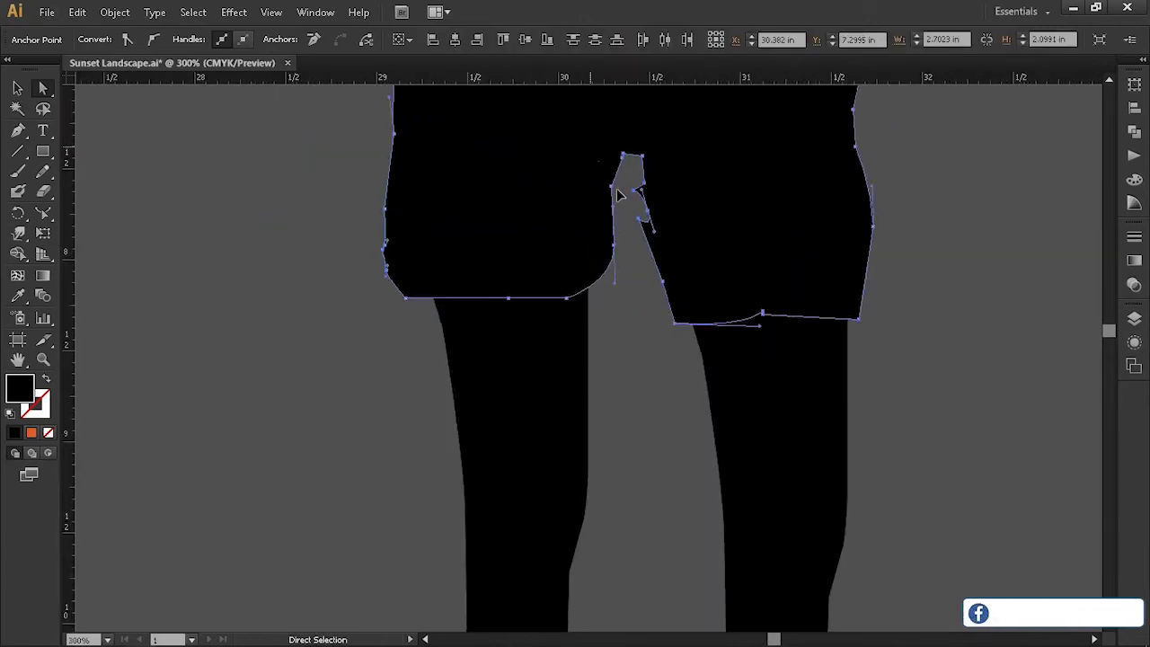
key(ctrl+shift+a)
click(628, 184)
drag(637, 190, 631, 285)
drag(567, 222, 606, 339)
key(ctrl+shift+a)
key(ctrl+0)
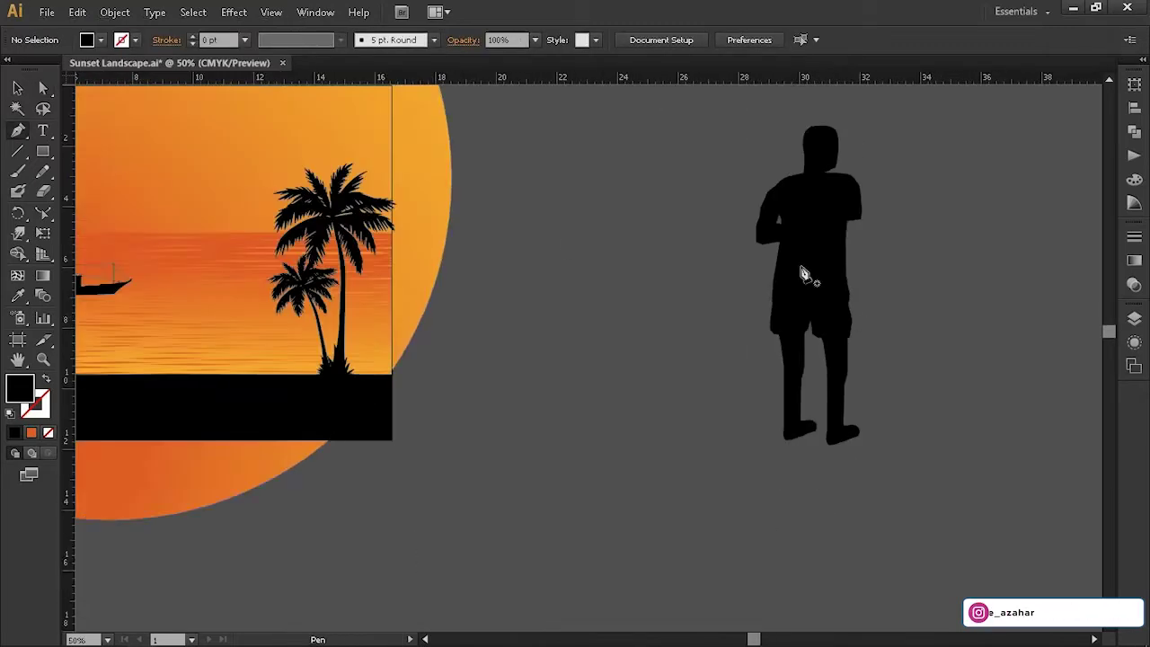
Pen-draw the bent forearm reaching forward from the fisherman's body
scroll(820, 313, up, 5)
key(p)
scroll(731, 278, up, 2)
scroll(744, 301, up, 2)
click(744, 285)
click(1063, 243)
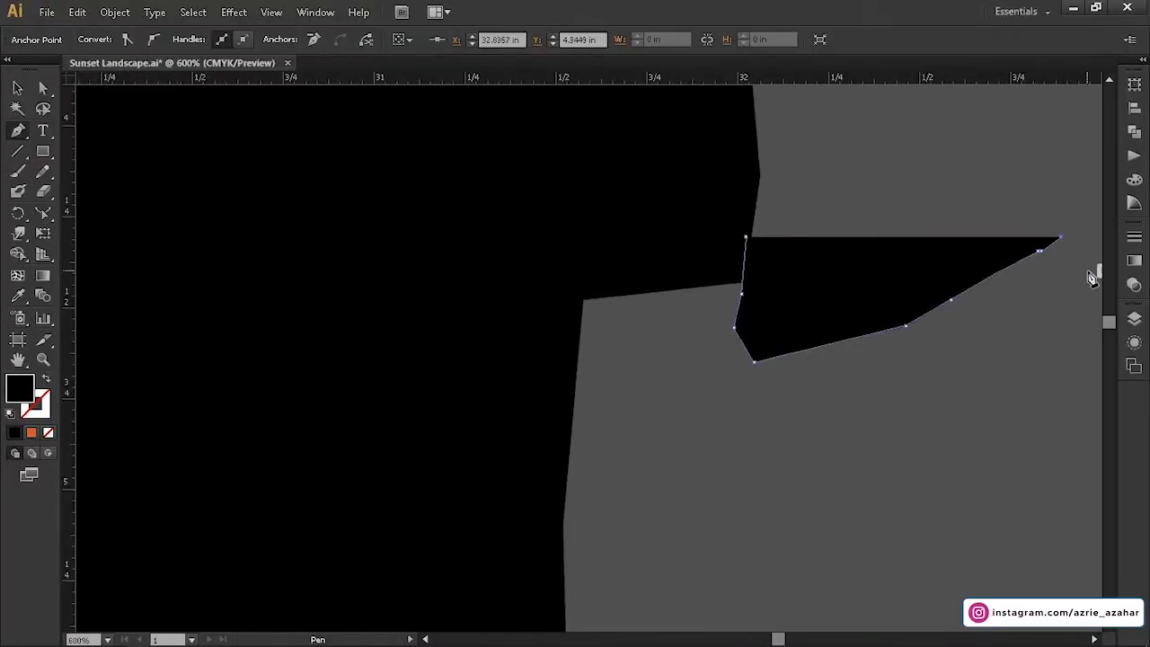
click(904, 326)
click(1024, 409)
click(652, 495)
drag(574, 387, 570, 289)
click(564, 286)
click(692, 242)
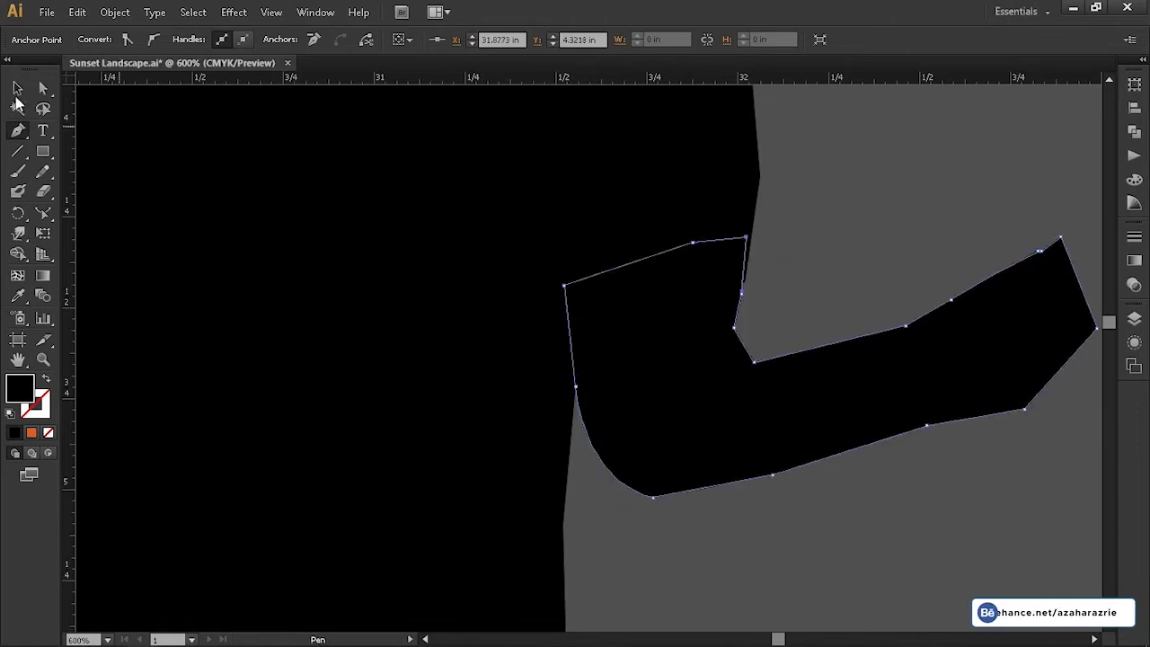
Select the new forearm shape and pick one of its anchor points
key(v)
scroll(890, 216, down, 4)
click(890, 275)
scroll(890, 275, up, 3)
click(811, 290)
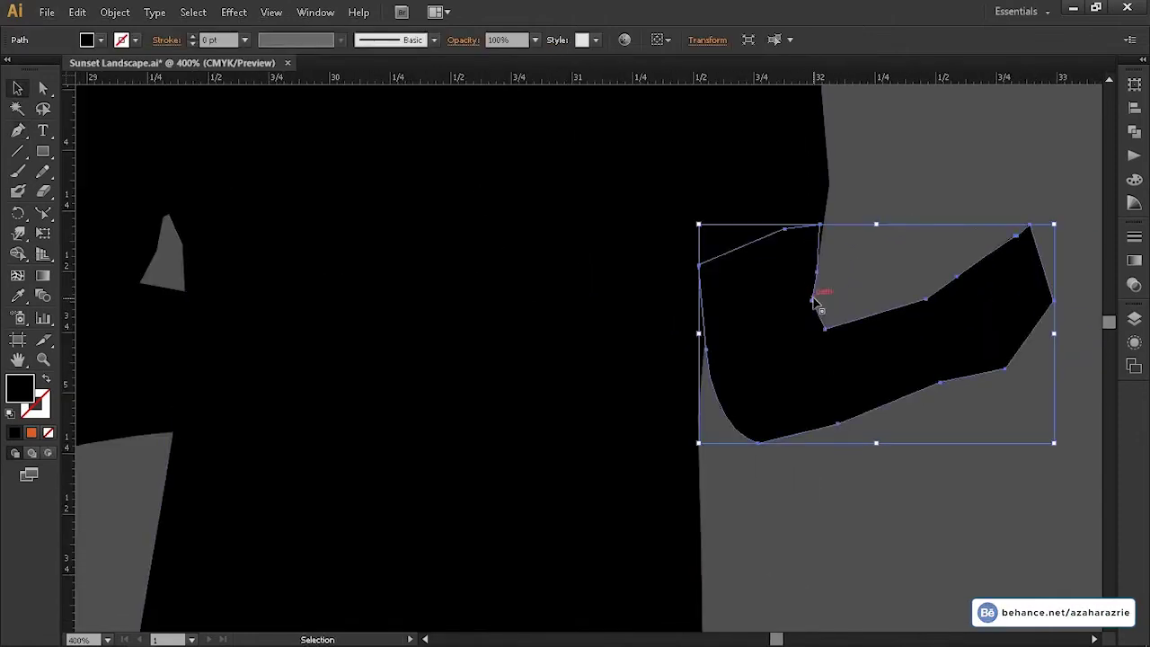
scroll(961, 322, down, 3)
scroll(988, 314, up, 2)
key(a)
click(879, 275)
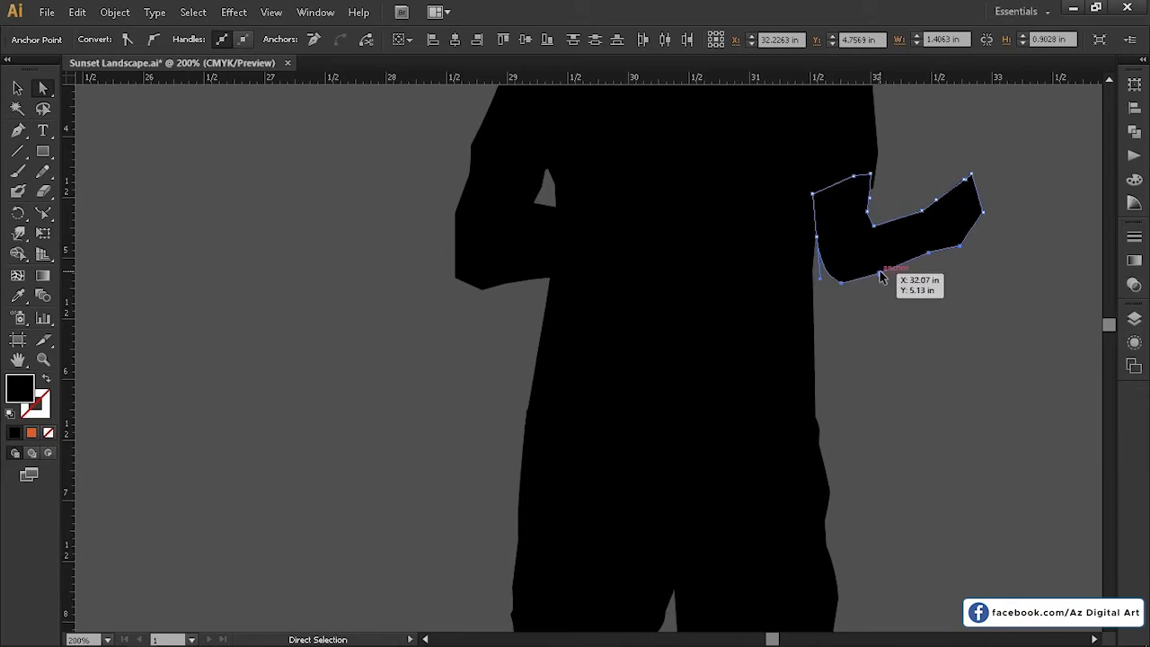
key(Return)
Reshape the forearm's lower and upper edges for a sharper inner elbow
click(654, 446)
scroll(790, 416, up, 2)
scroll(790, 416, up, 3)
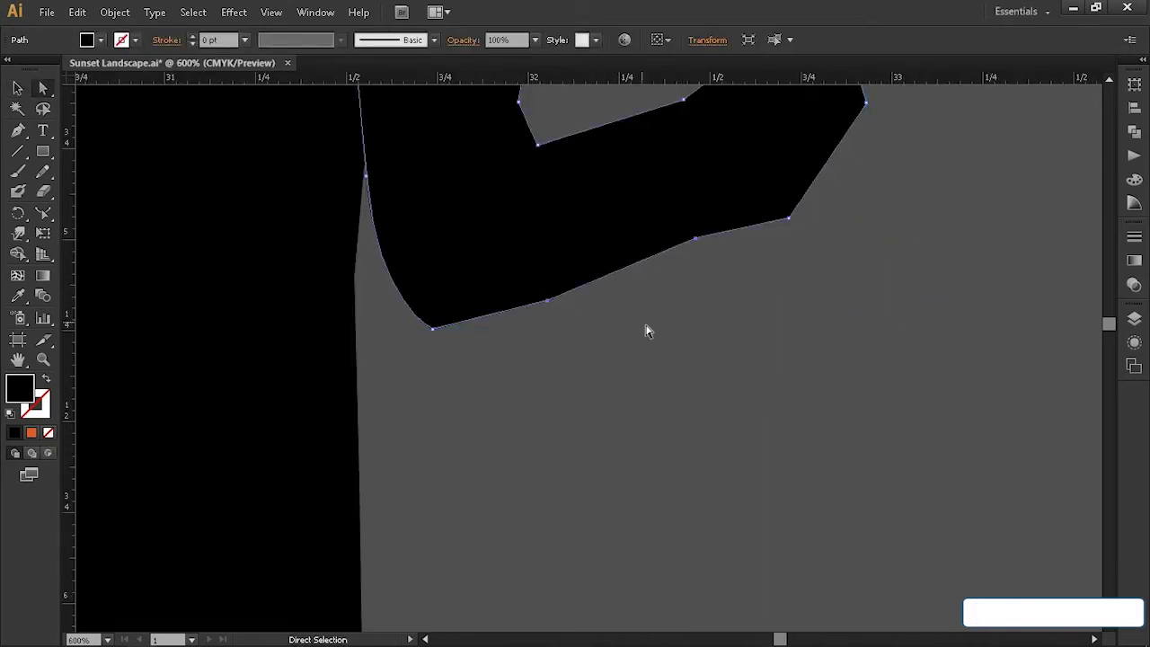
drag(769, 390, 534, 224)
drag(744, 263, 757, 274)
drag(487, 268, 507, 236)
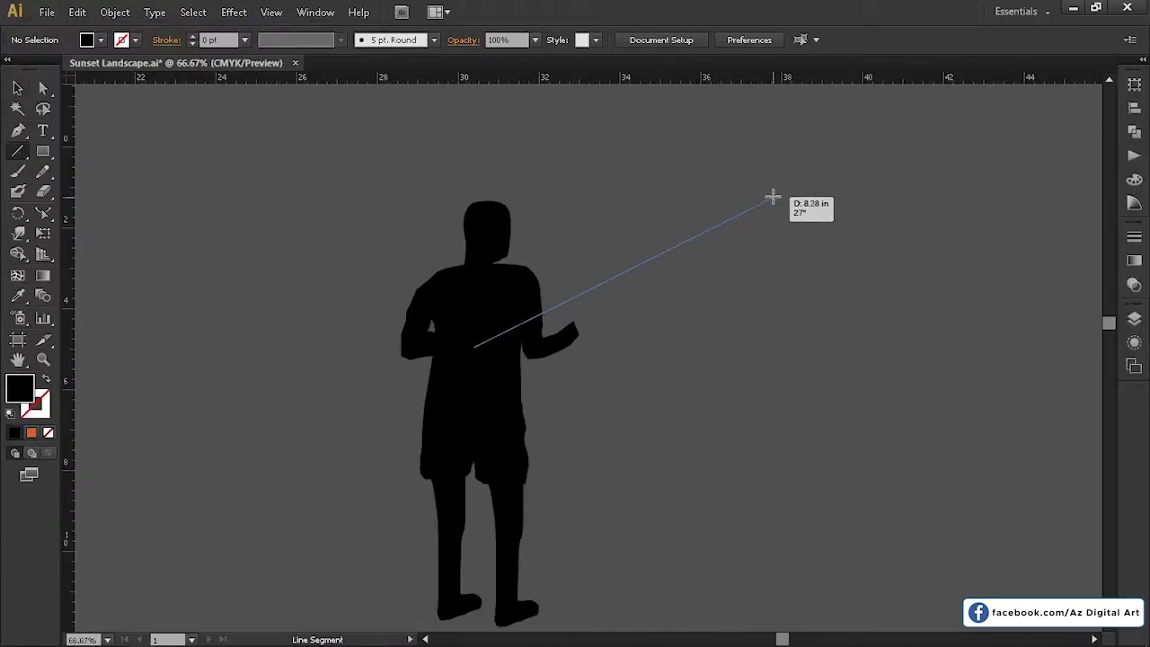
Angle the rod and build a solid black reel from rounded rectangles and bars
click(20, 214)
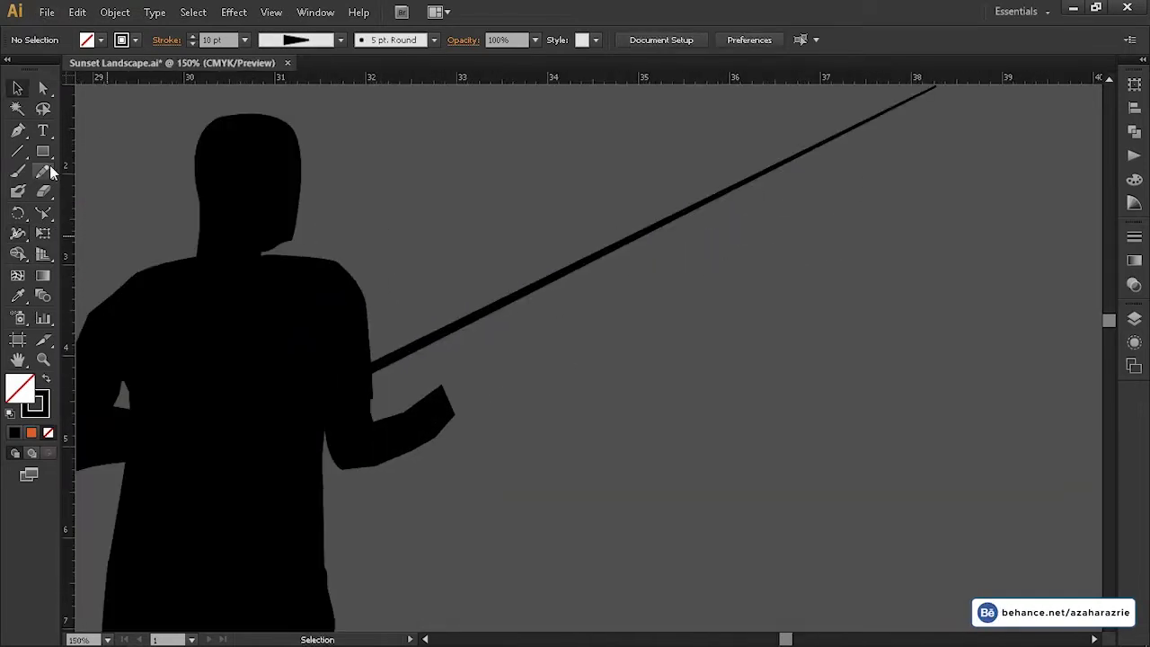
drag(656, 324, 709, 356)
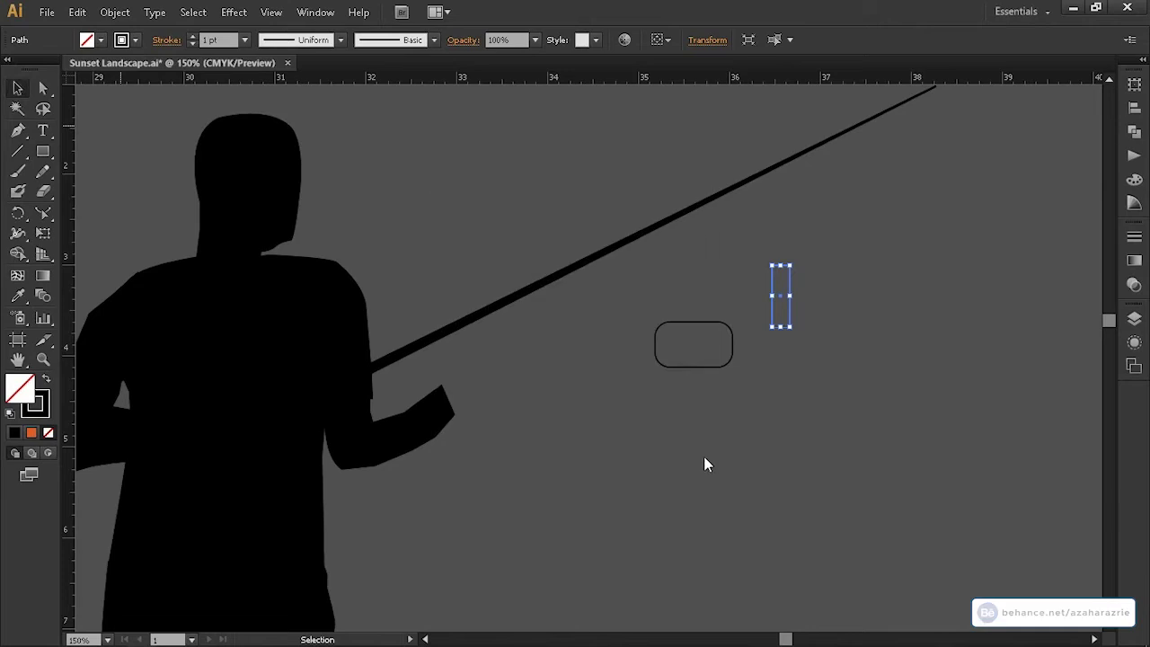
click(43, 382)
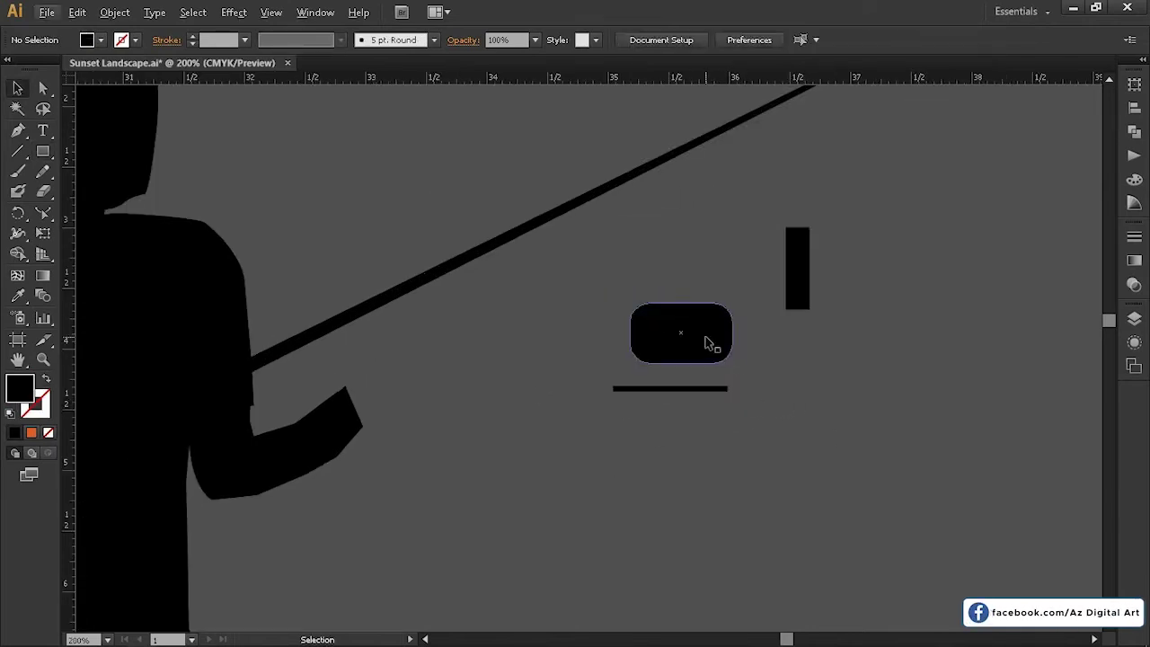
drag(800, 277, 806, 342)
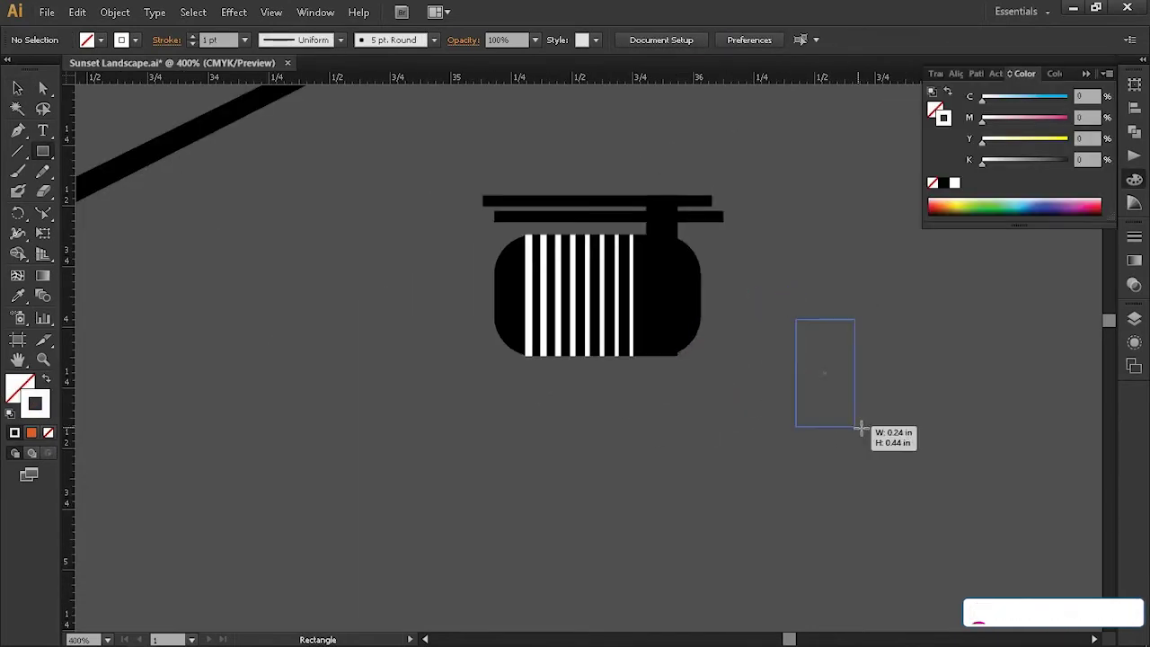
drag(43, 151, 117, 162)
key(ctrl+a)
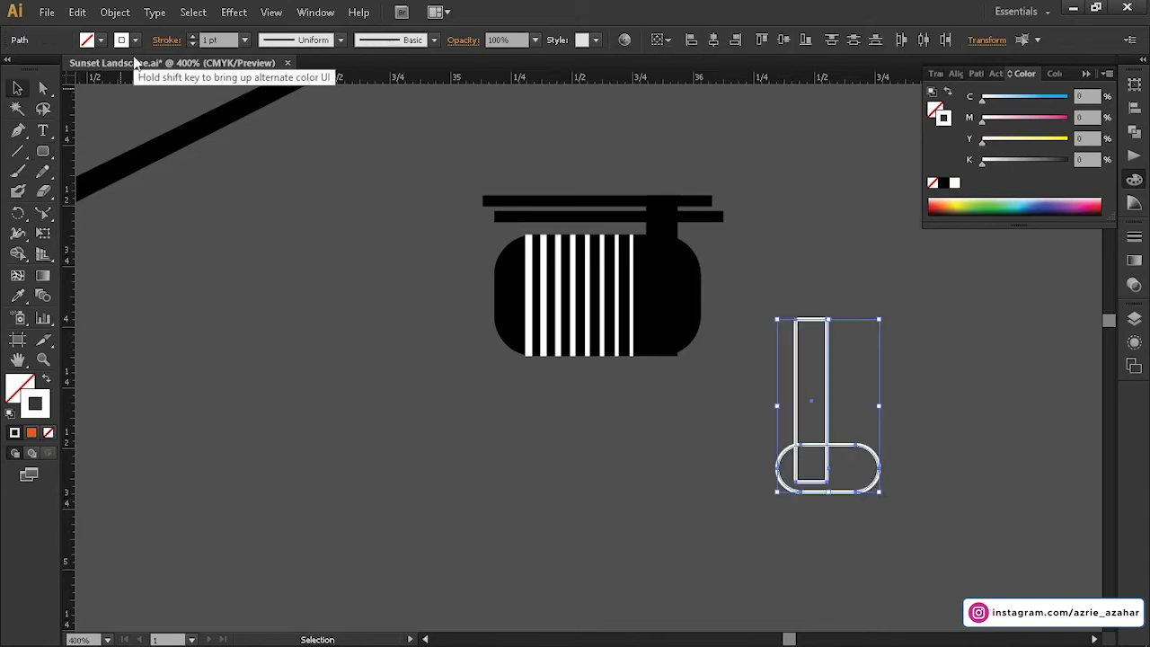
Lay the thin, lighter rod copy along the angled fishing rod
key(shift+x)
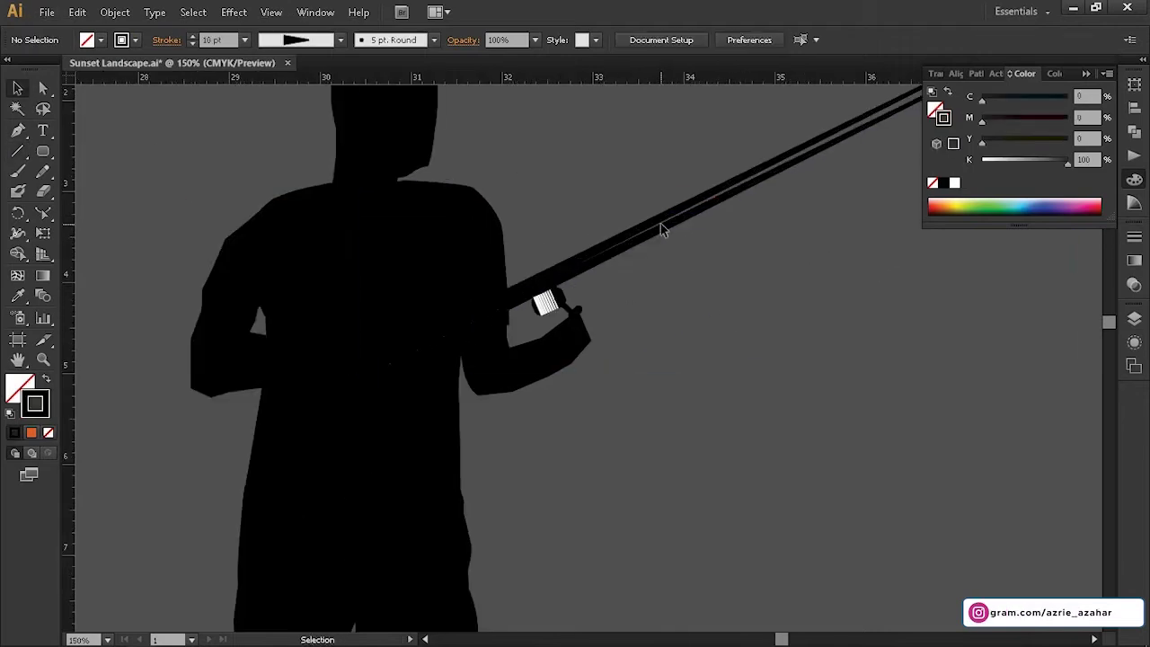
drag(617, 254, 592, 263)
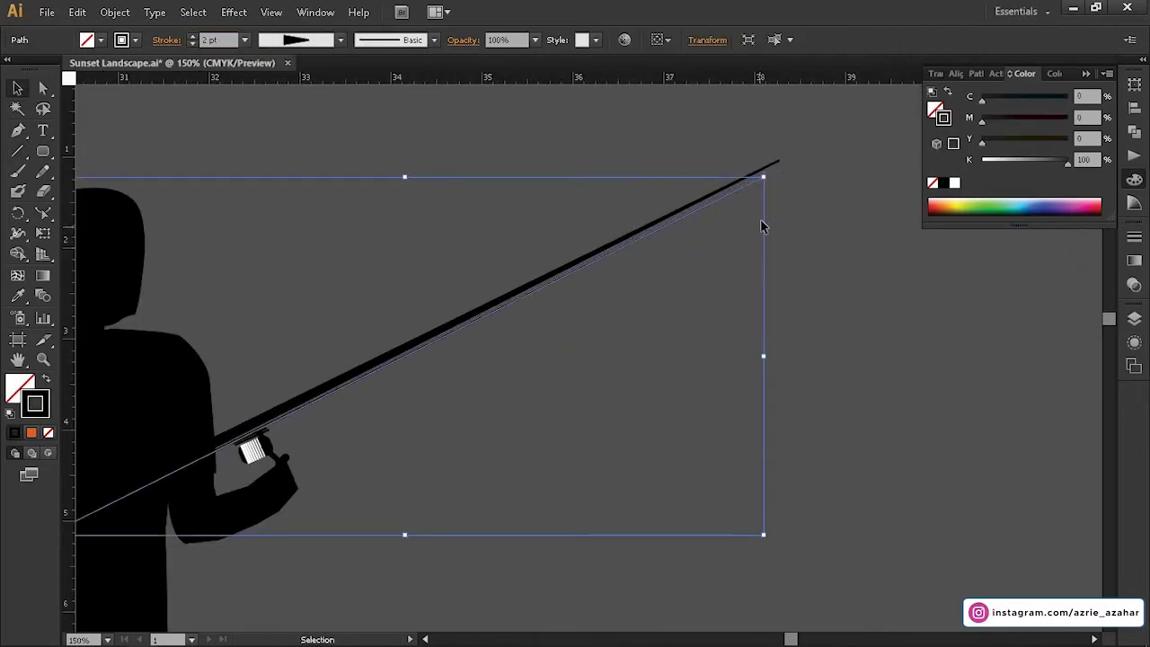
drag(786, 542, 786, 541)
click(781, 459)
scroll(764, 404, down, 3)
scroll(684, 449, up, 3)
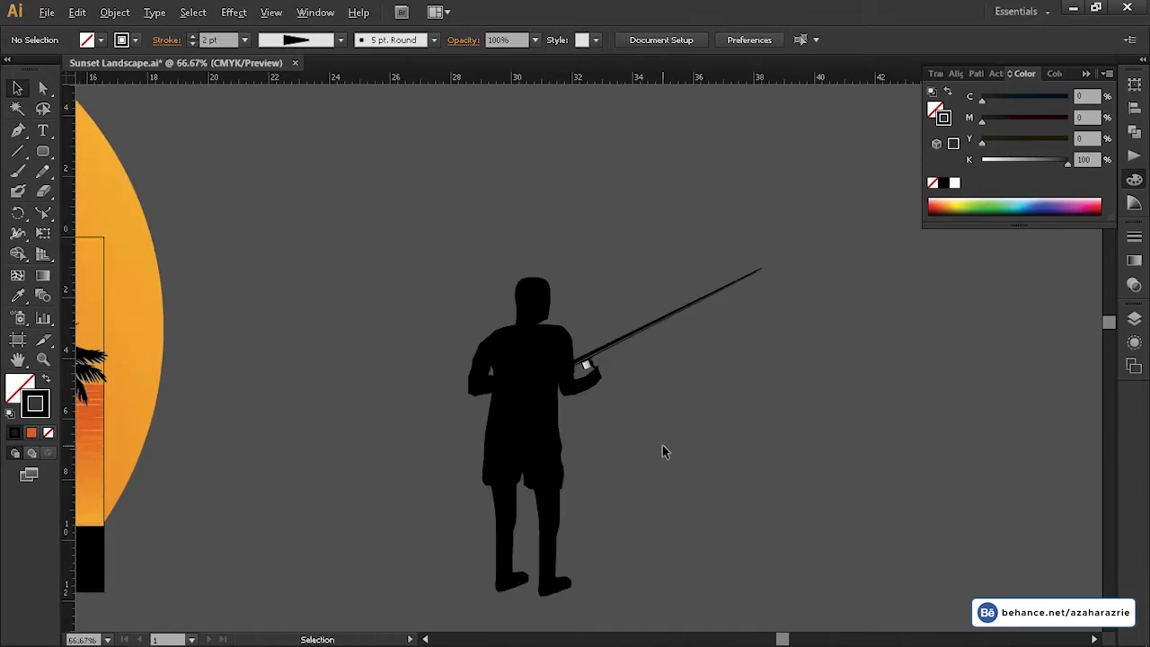
scroll(580, 277, up, 2)
scroll(581, 277, up, 3)
Mirror the fisherman, move him onto the beach and scale him down
key(p)
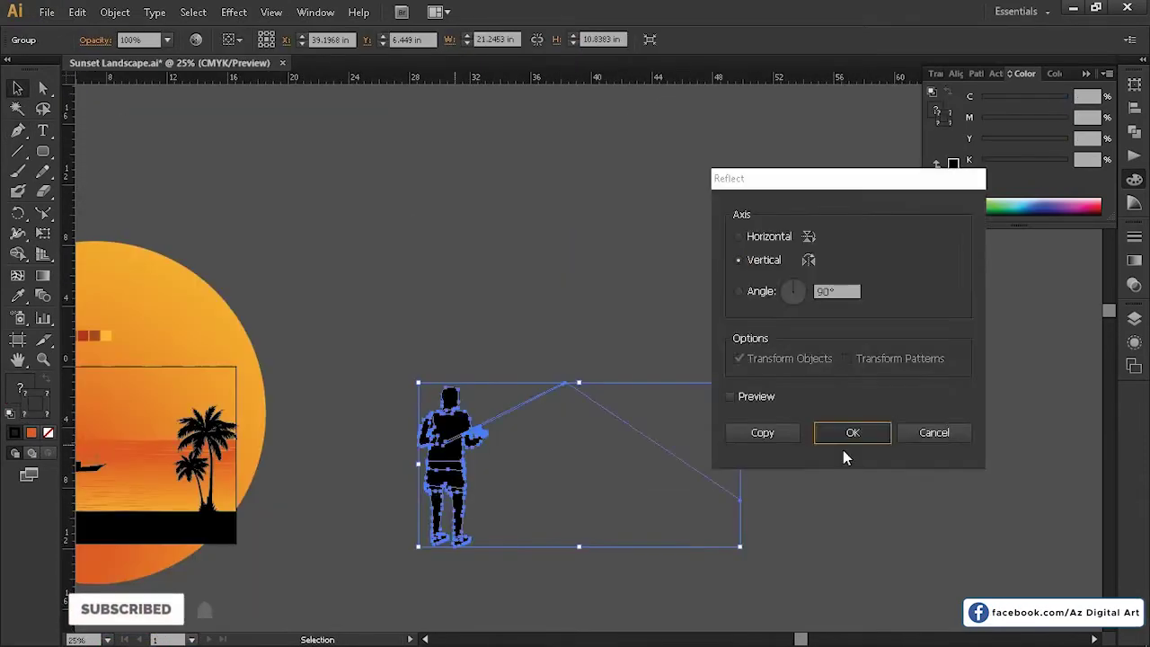
click(852, 432)
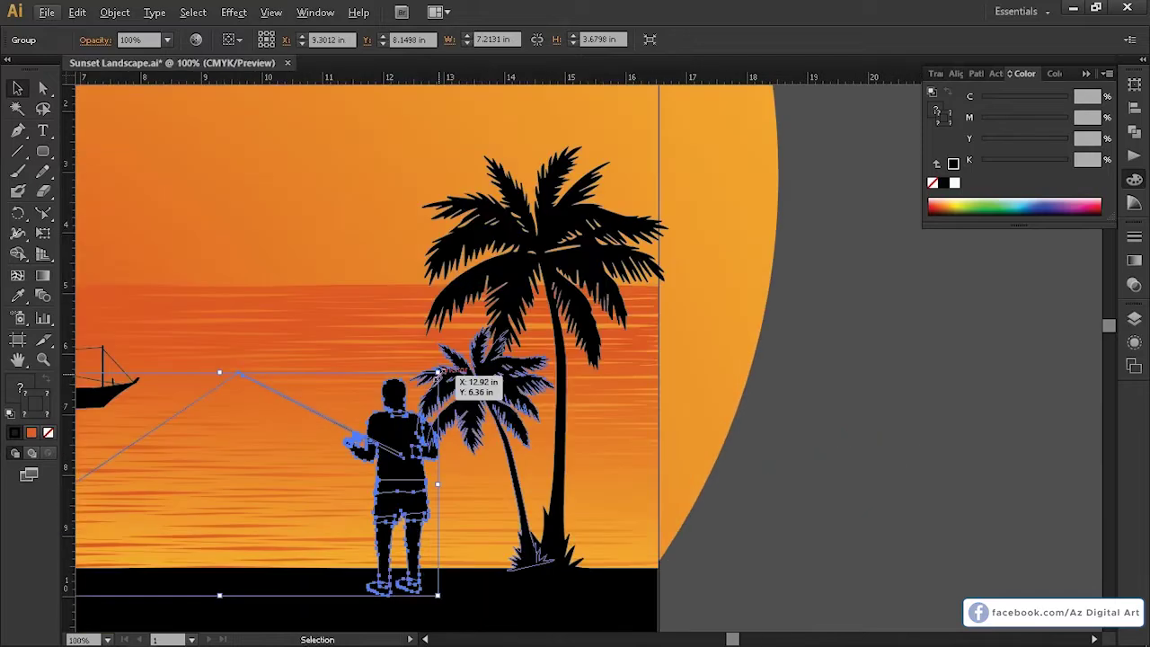
mouse_move(444, 377)
mouse_down()
mouse_move(345, 435)
mouse_move(409, 539)
mouse_up()
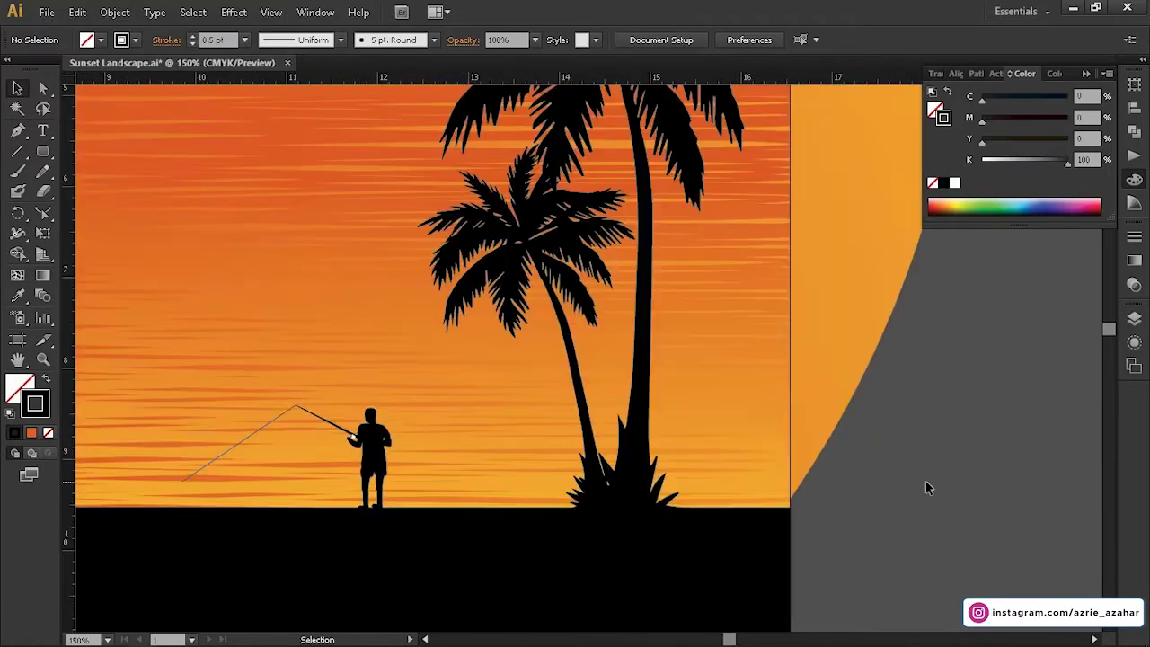
drag(418, 422, 418, 419)
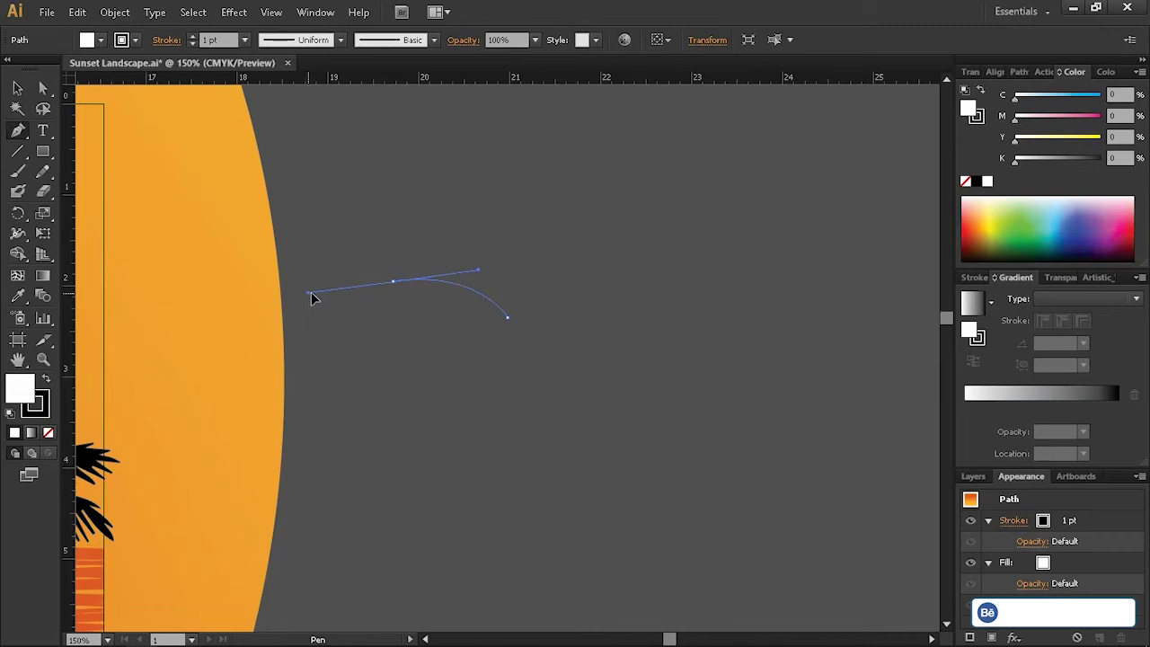
Refine the seagull's wing curves by adjusting its anchors and handles
drag(393, 282, 485, 333)
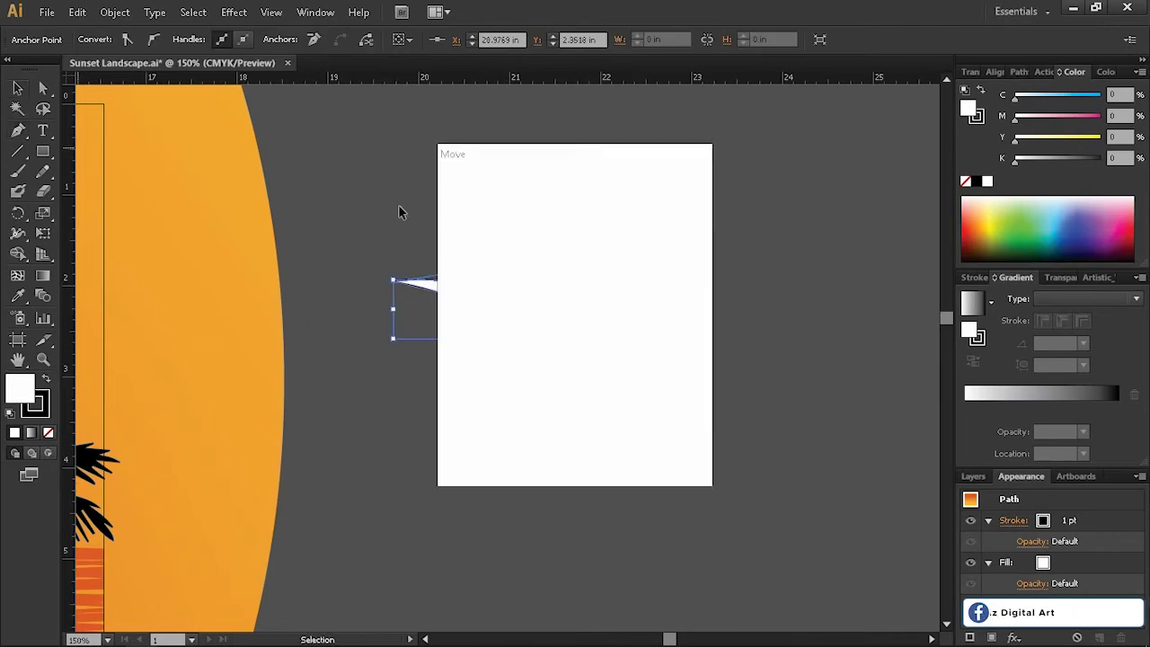
key(ctrl+plus)
click(370, 309)
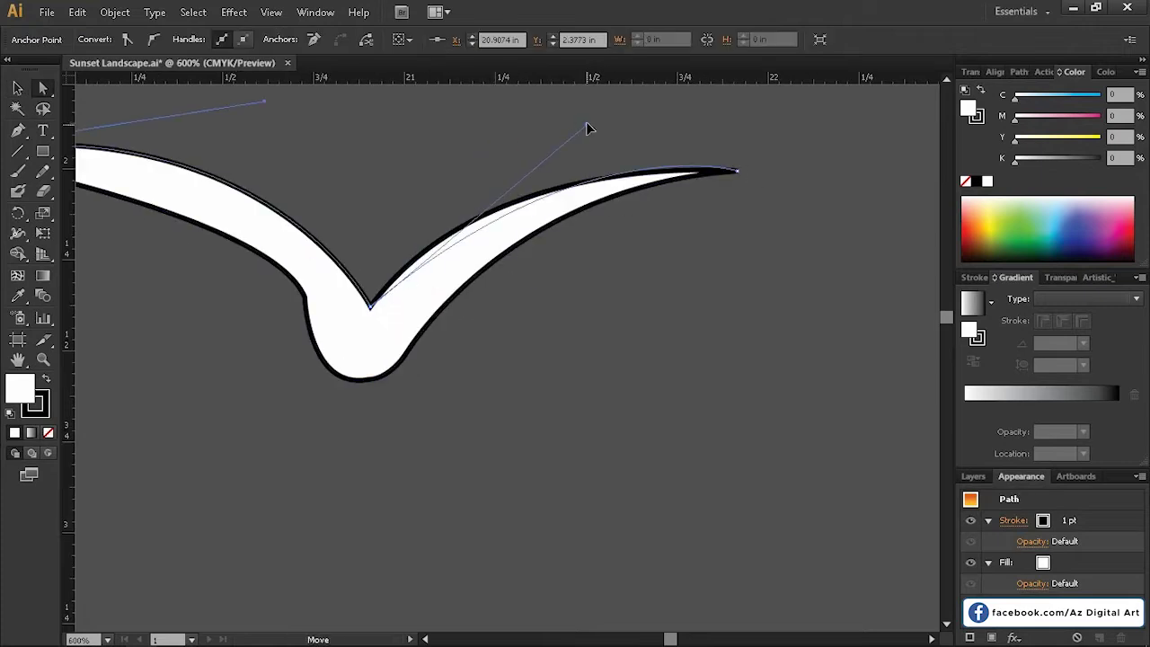
click(808, 272)
drag(689, 193, 675, 222)
click(397, 340)
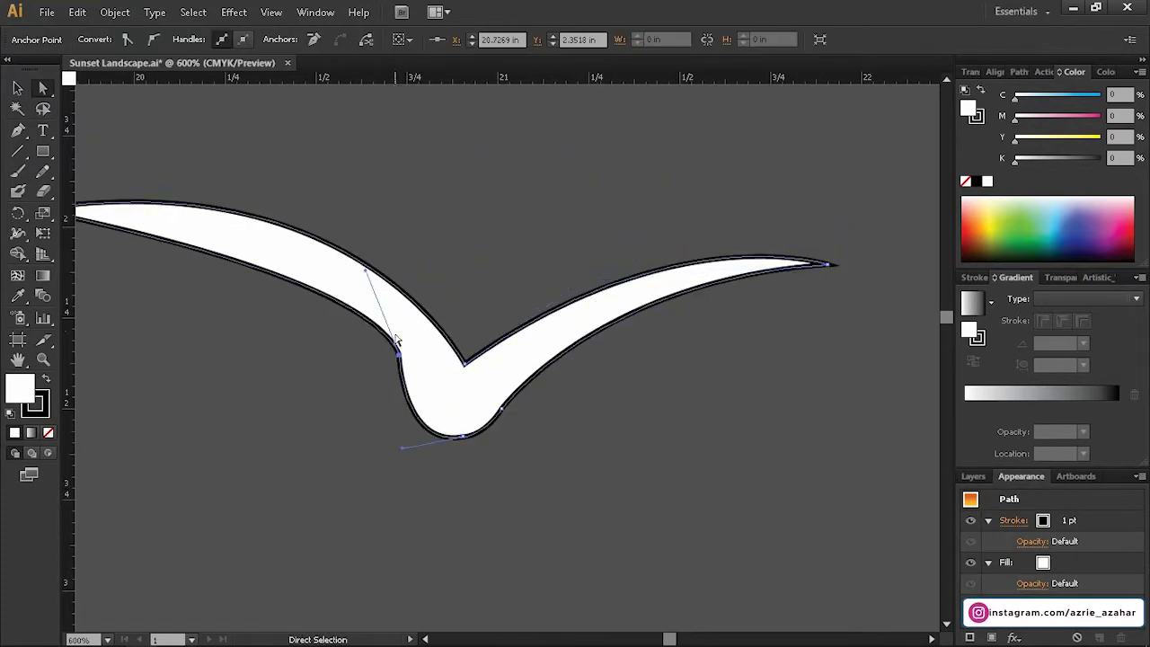
click(408, 453)
Make the seagull solid black with no outline
key(ctrl+minus)
key(v)
click(297, 332)
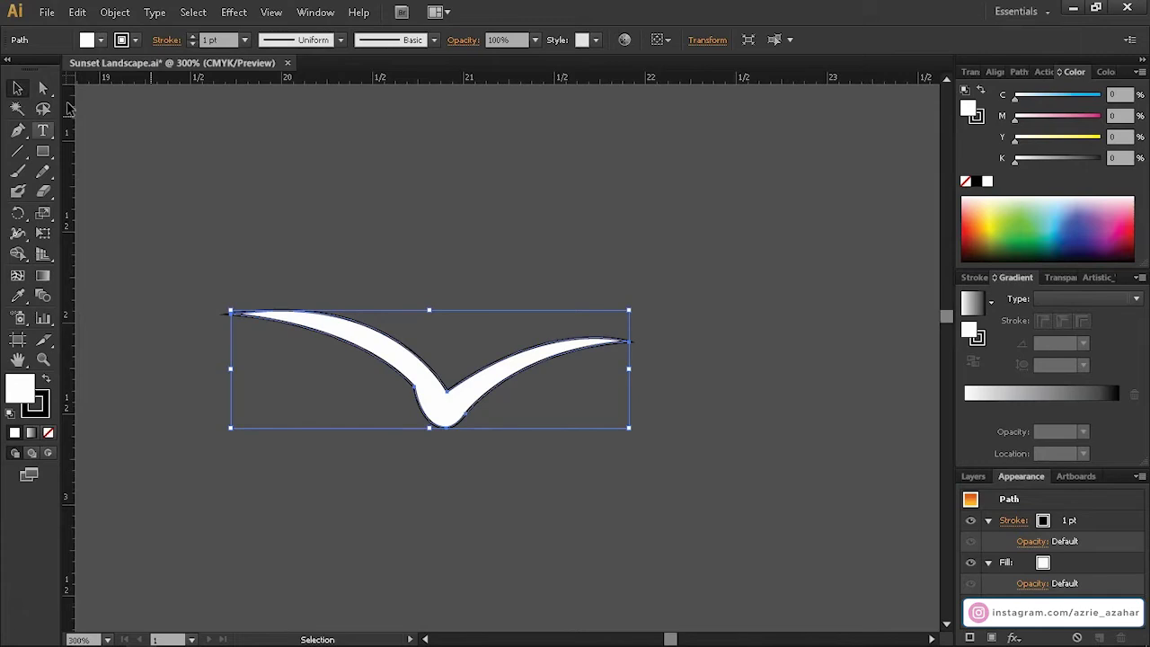
click(45, 378)
click(48, 432)
click(329, 396)
Shrink the seagull and scatter several copies across the sky
key(ctrl+minus)
key(ctrl+minus)
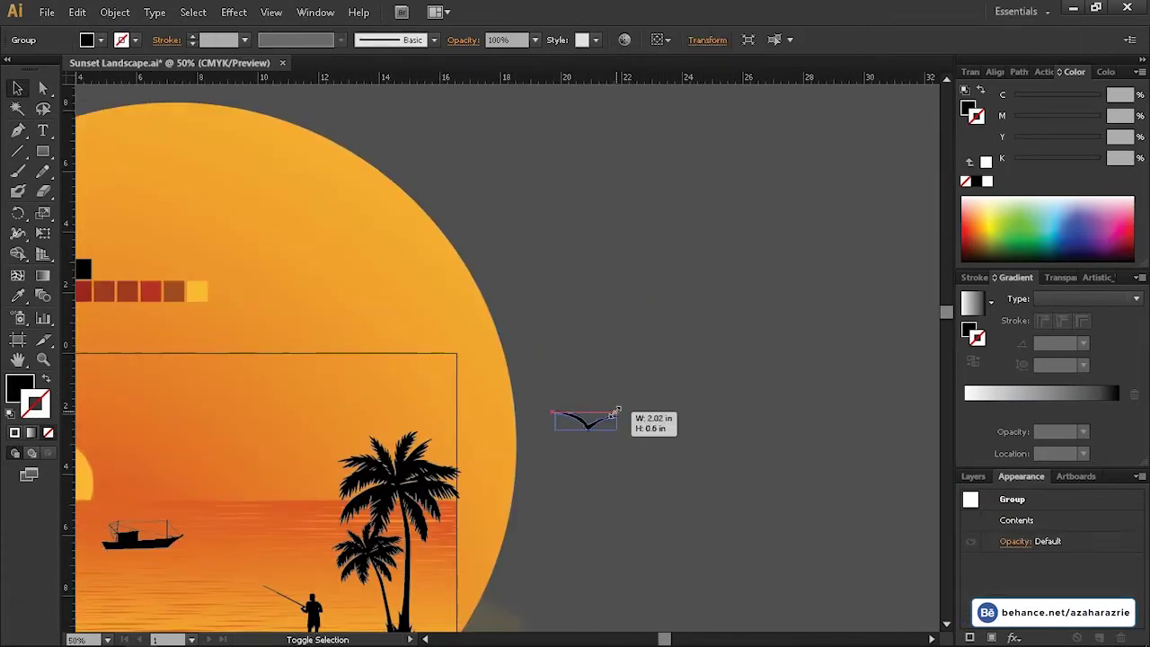
drag(786, 407, 747, 412)
click(453, 357)
mouse_move(454, 358)
mouse_down()
mouse_move(482, 391)
mouse_move(512, 367)
mouse_move(512, 390)
mouse_up()
right_click(549, 380)
key(Escape)
click(556, 414)
click(539, 422)
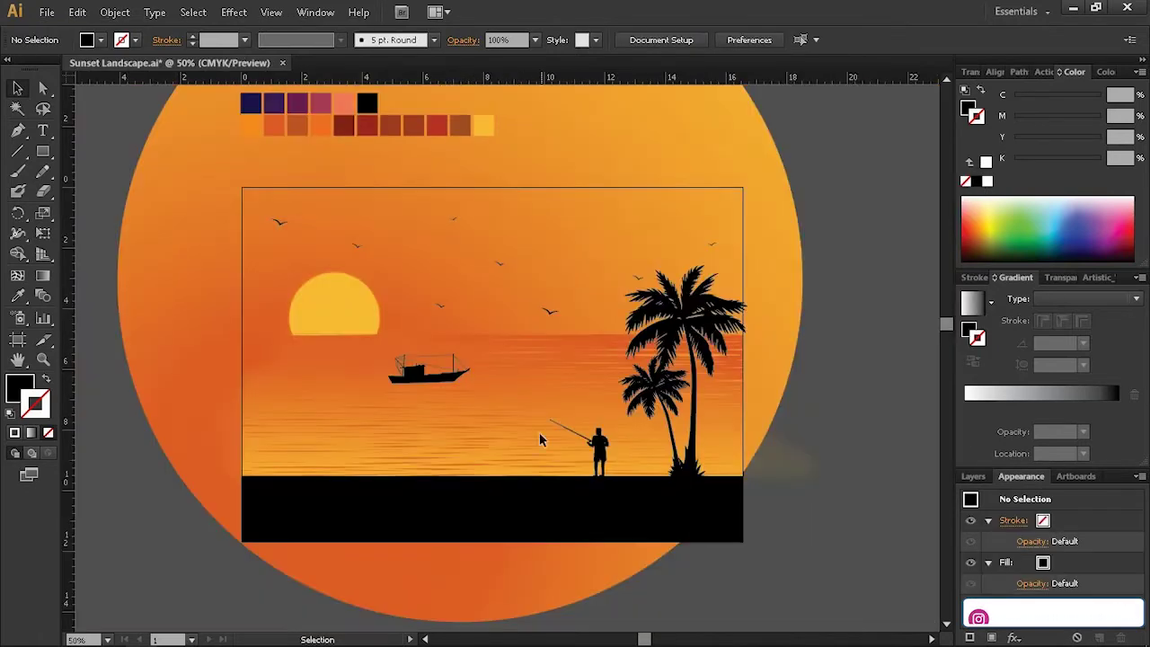
Select the black ground and adjust its top-edge anchors into an uneven line
scroll(458, 521, up, 1)
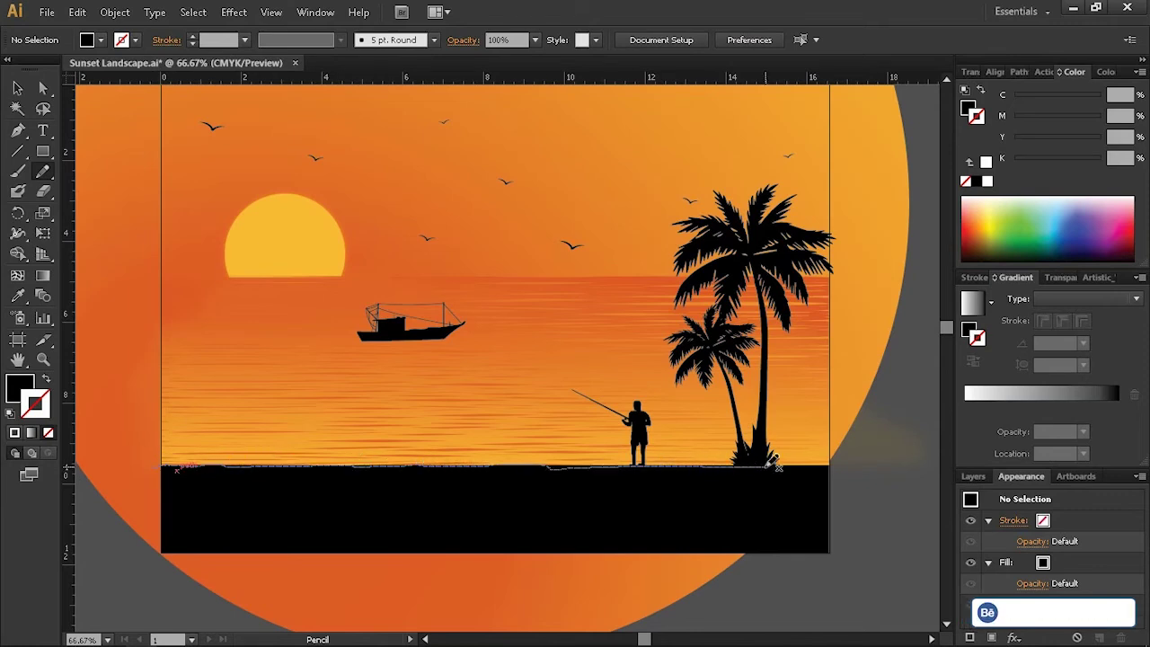
scroll(578, 477, up, 1)
key(a)
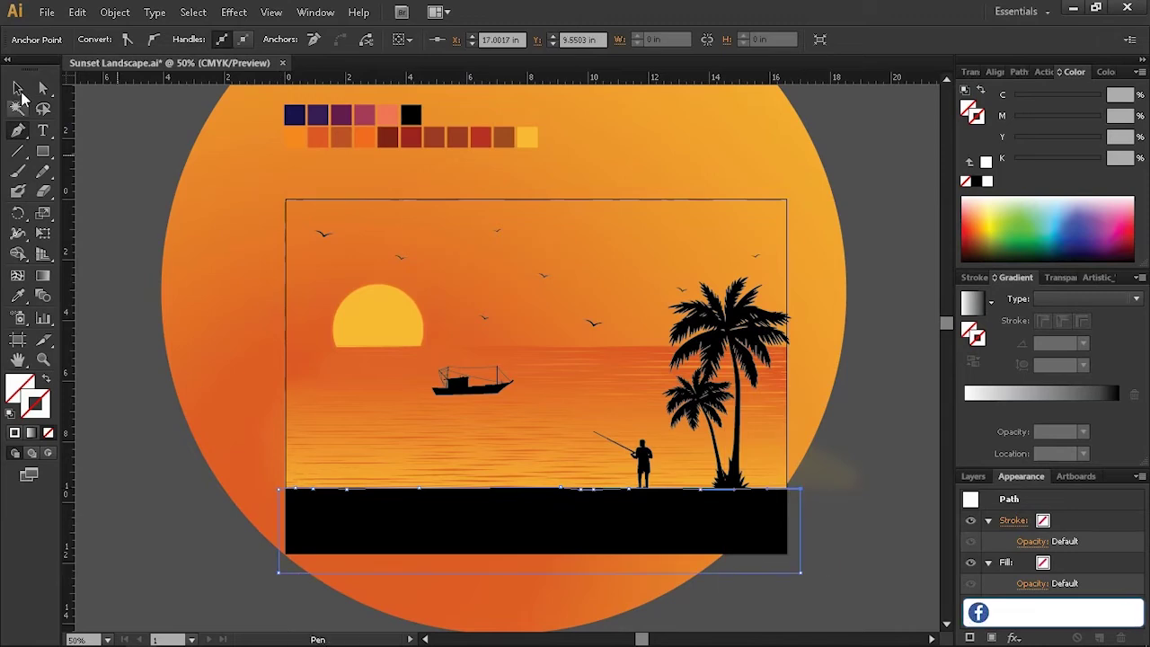
click(17, 89)
drag(775, 575, 817, 519)
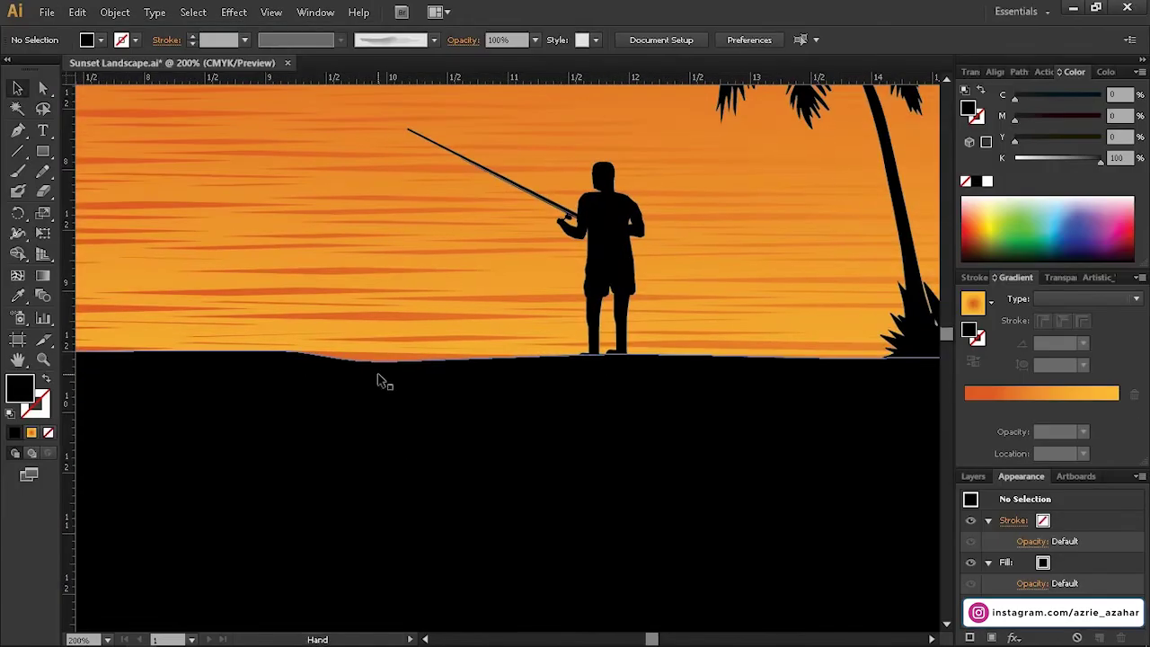
key(a)
click(388, 368)
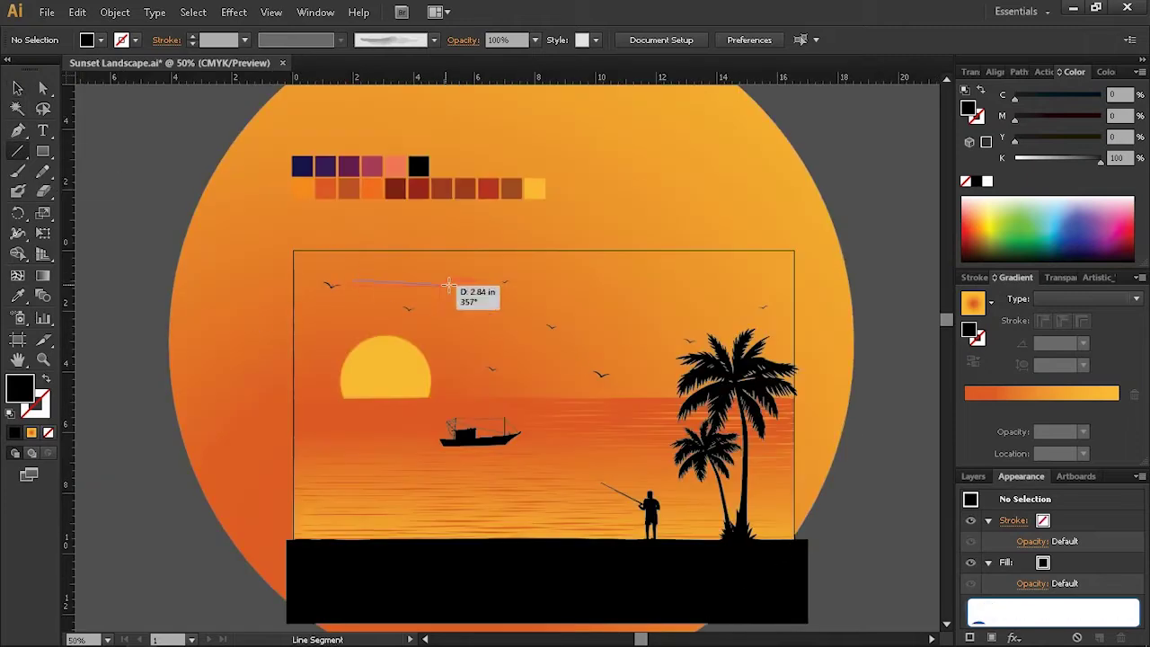
drag(449, 286, 450, 285)
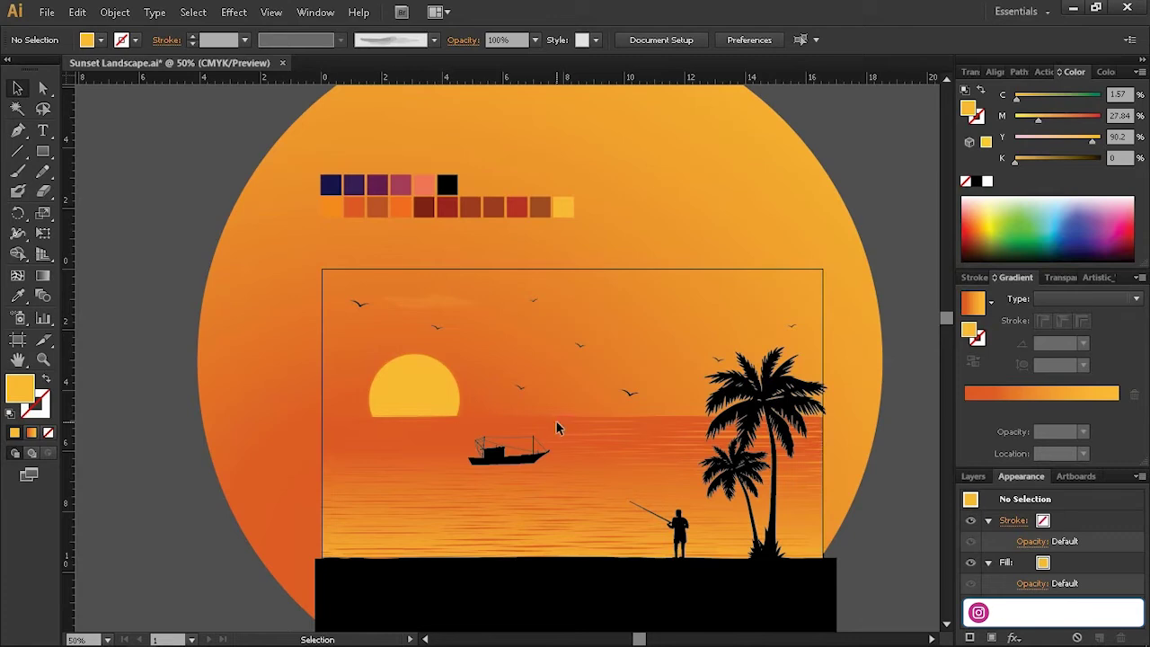
Spread copies of the cloud across the sky and shift the cloud group lower
drag(431, 301, 602, 362)
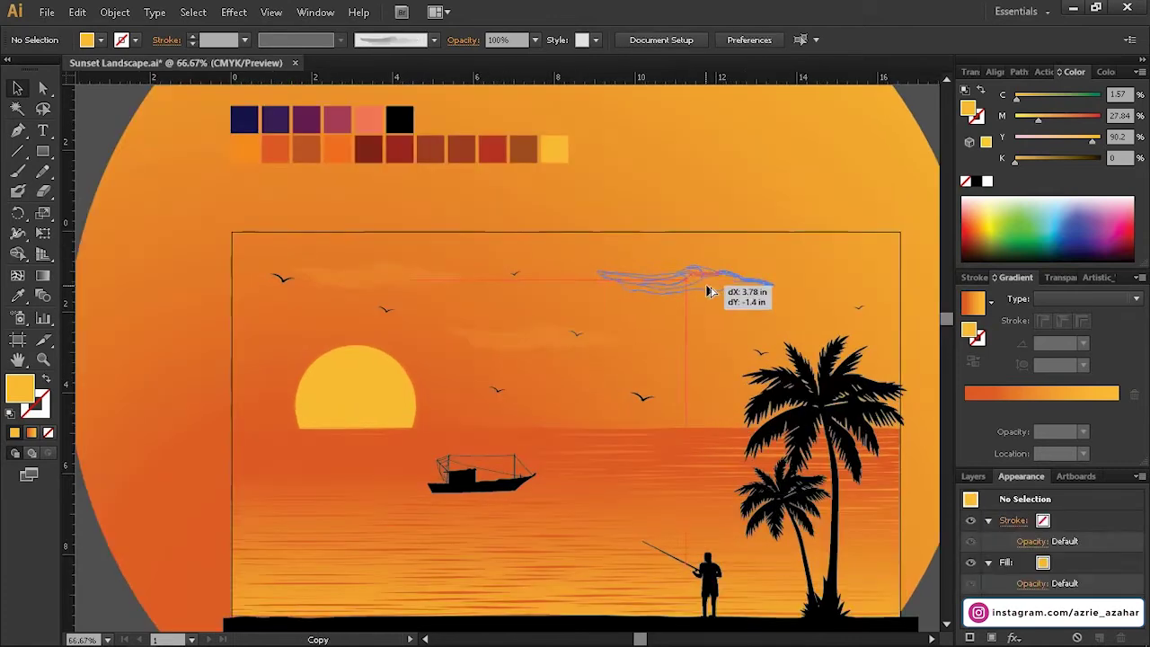
drag(707, 288, 711, 299)
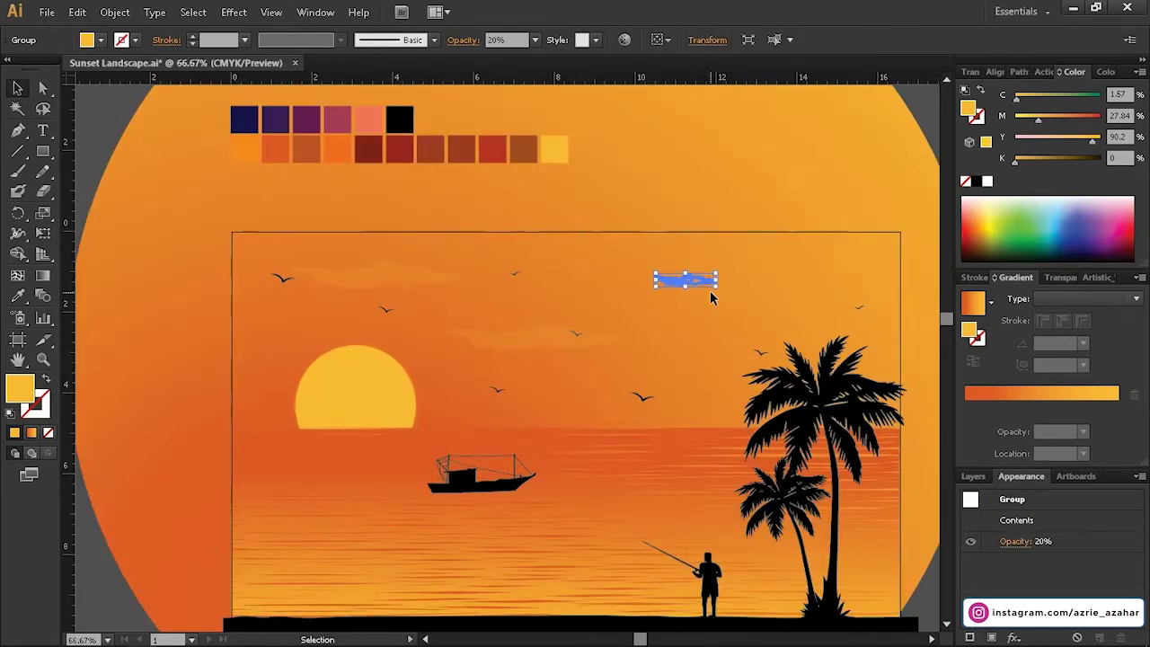
drag(879, 338, 918, 391)
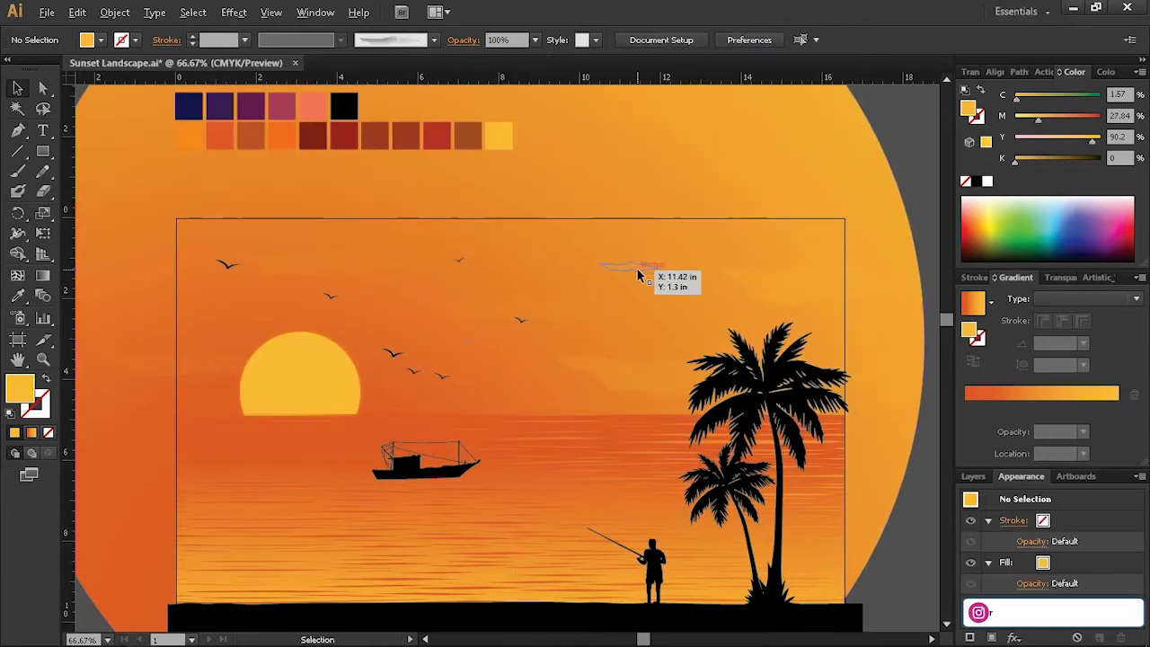
Reposition a seagull copy among the other seagulls
drag(426, 364, 445, 382)
click(328, 310)
scroll(530, 344, up, 3)
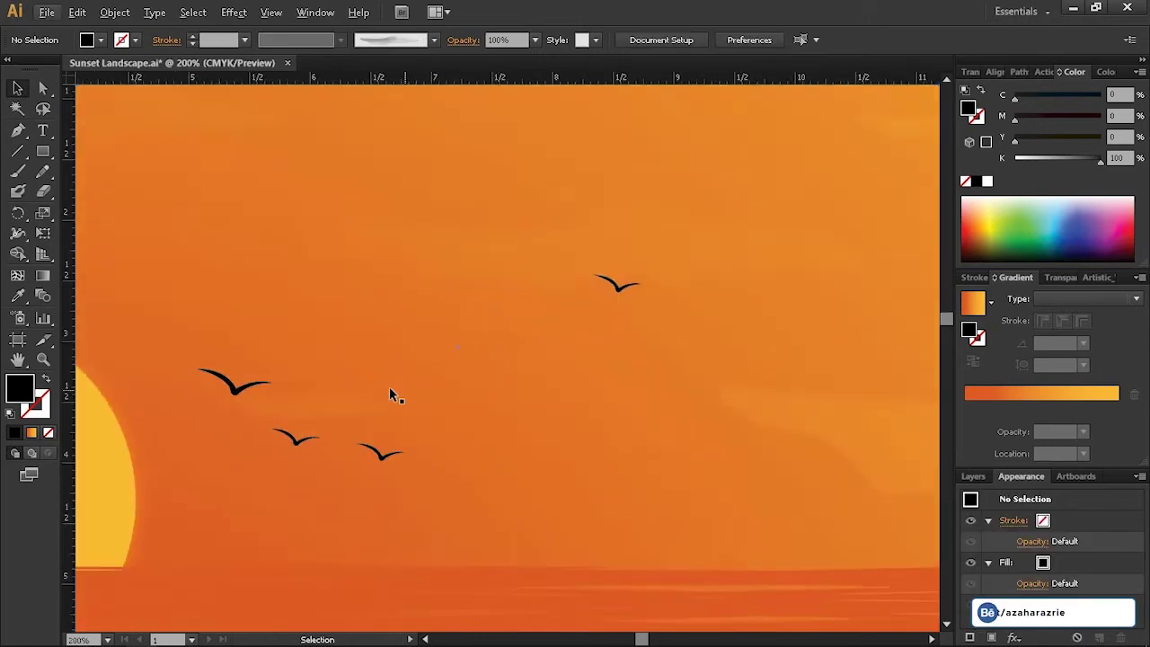
Move a seagull to a new spot near the sun
drag(512, 397, 552, 431)
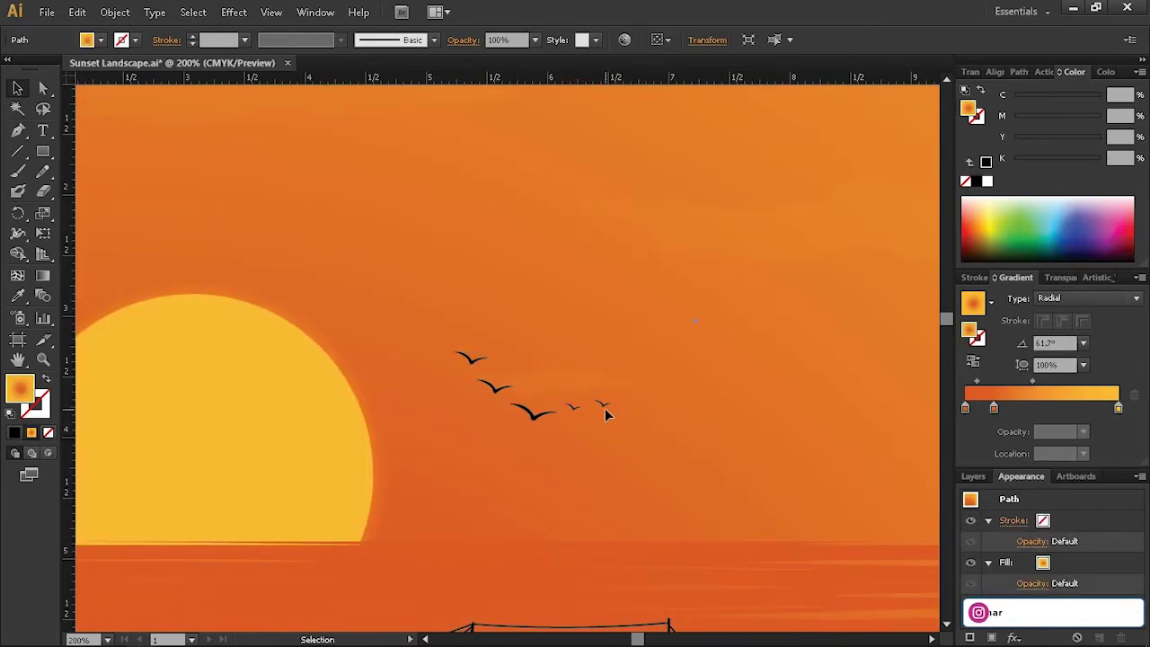
scroll(605, 413, up, 3)
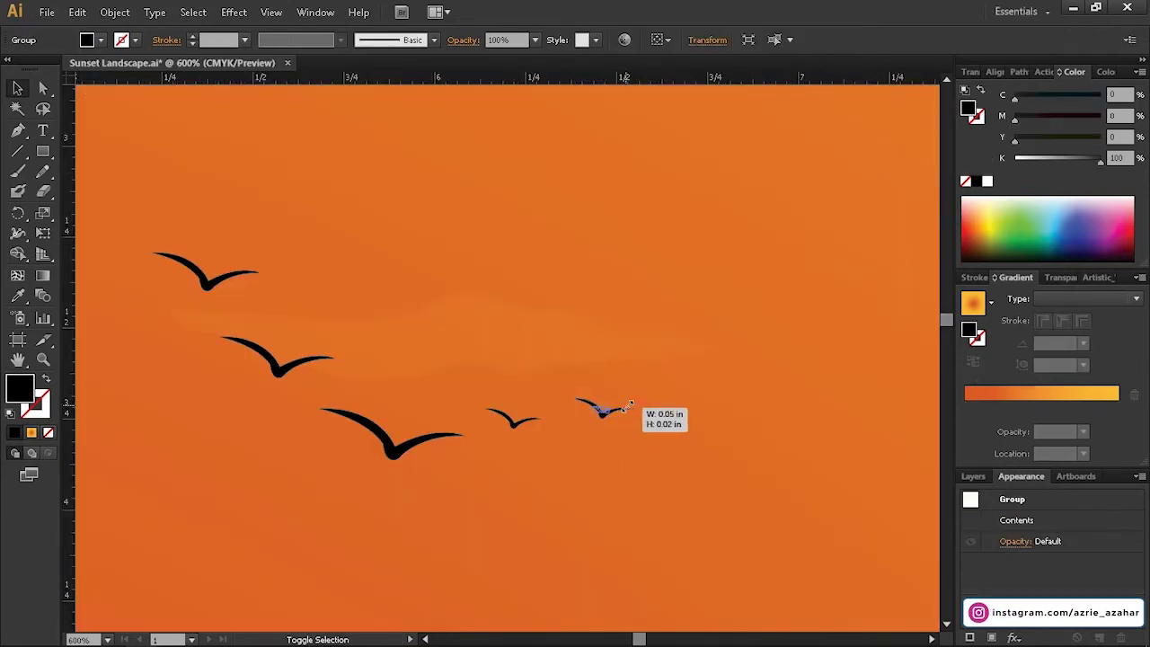
scroll(486, 445, down, 10)
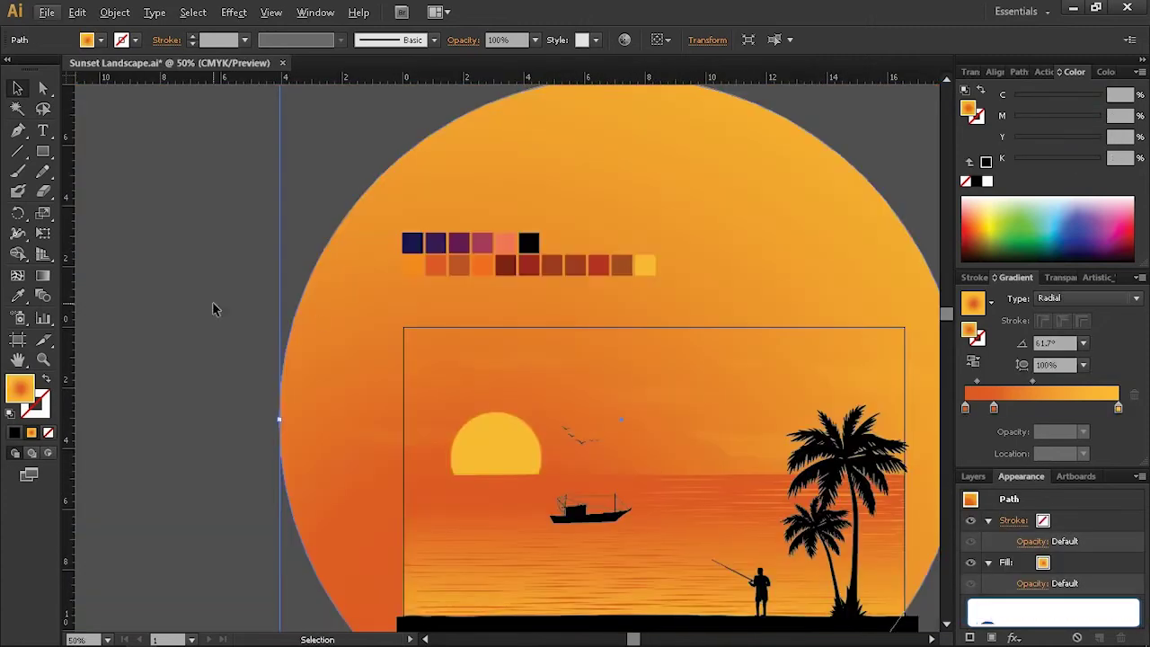
scroll(782, 463, up, 2)
Shift the clipped scene group straight down
drag(530, 492, 518, 509)
click(911, 460)
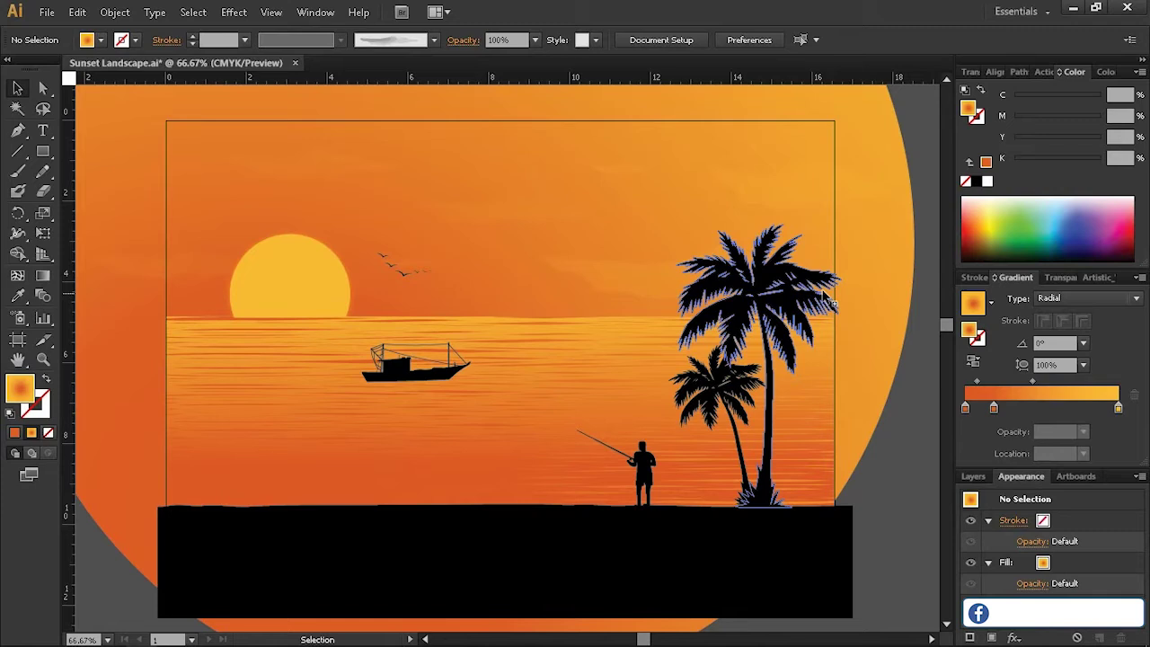
scroll(911, 460, down, 3)
click(593, 206)
click(739, 548)
Set the cloud group's opacity to 30%
scroll(749, 421, up, 1)
scroll(749, 421, up, 1)
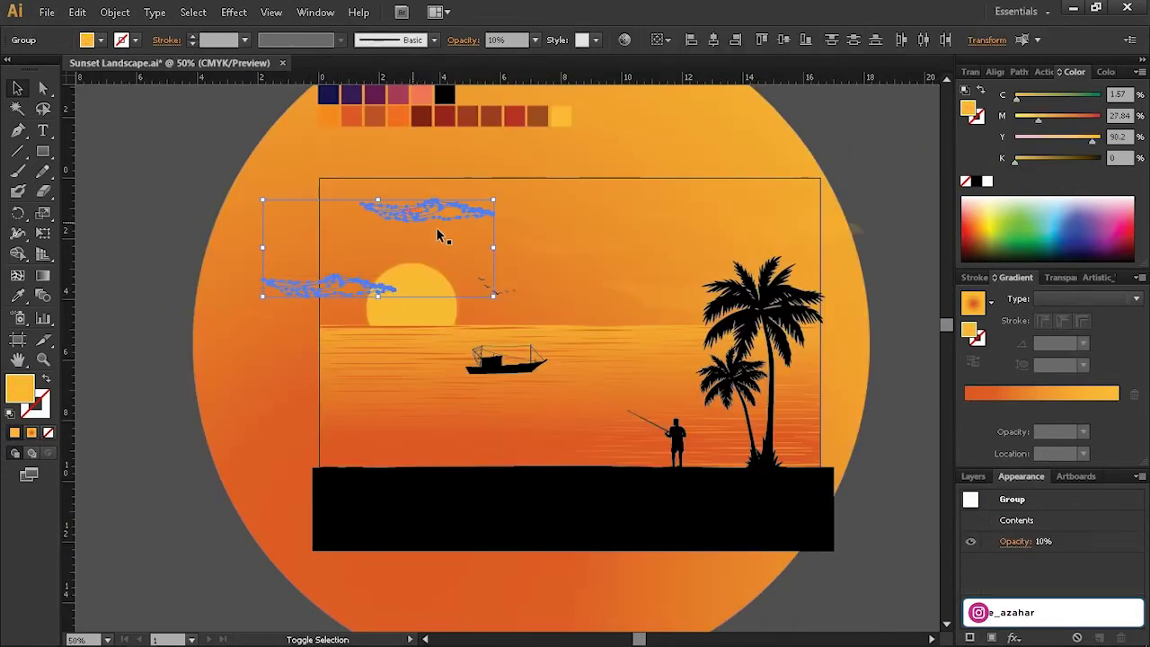
click(534, 39)
click(550, 99)
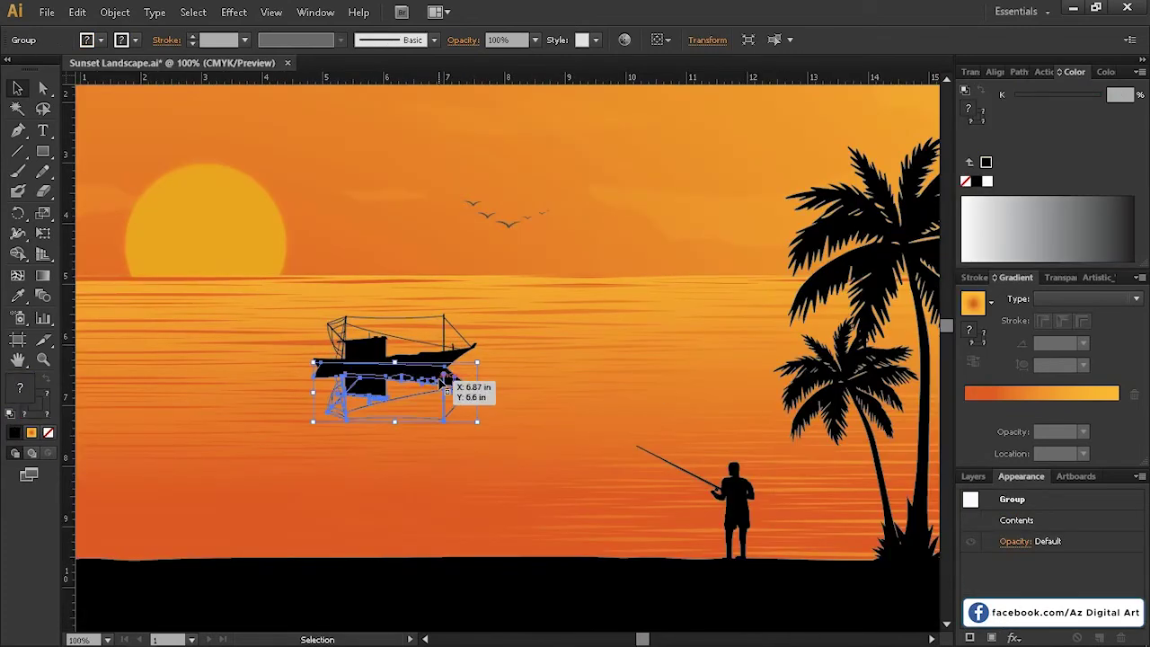
Place the flipped boat copy below the boat, narrower and flattened
drag(443, 382, 443, 392)
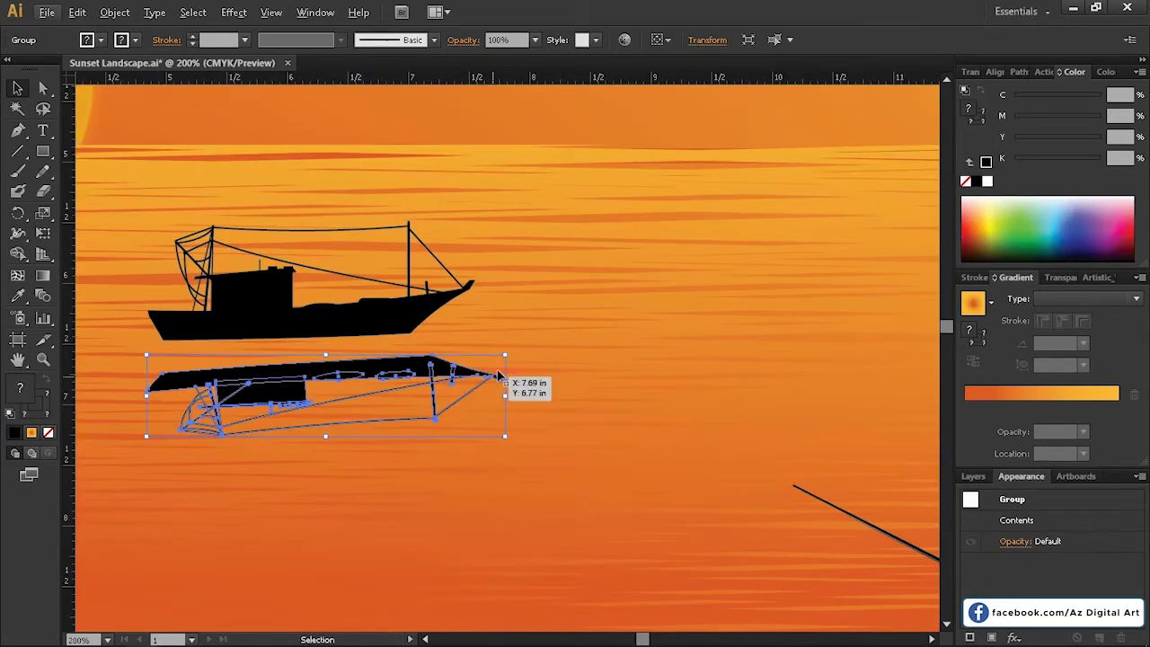
drag(509, 372, 480, 334)
drag(289, 359, 272, 345)
drag(472, 415, 491, 383)
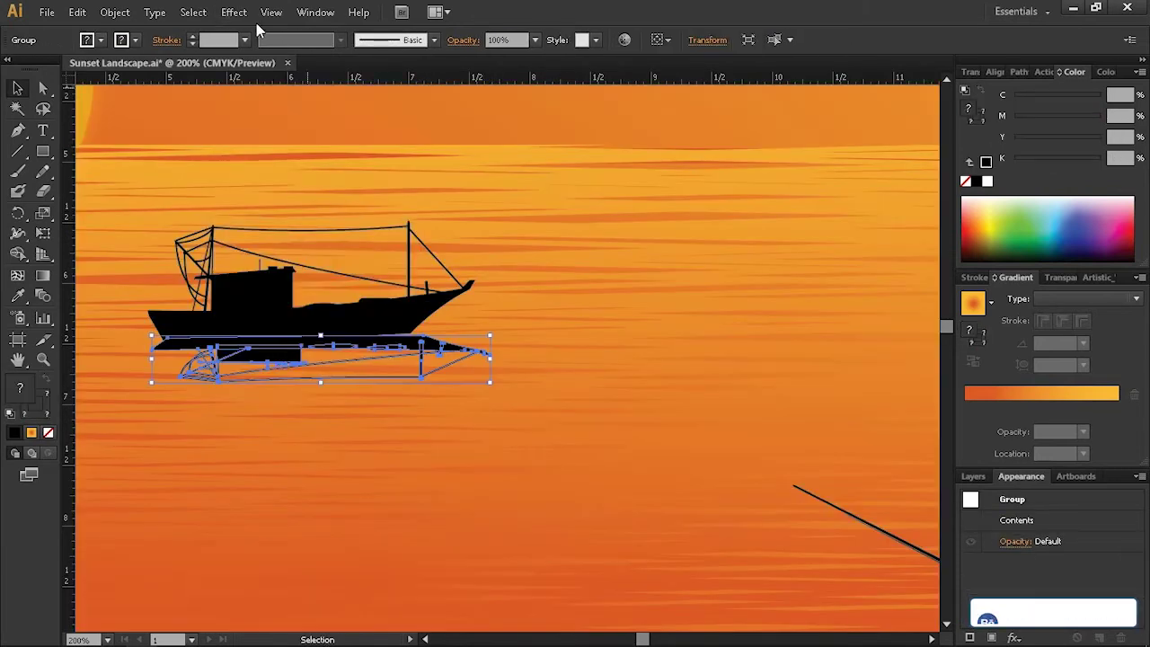
Apply Roughen and Gaussian Blur effects to the boat reflection
click(233, 12)
click(459, 201)
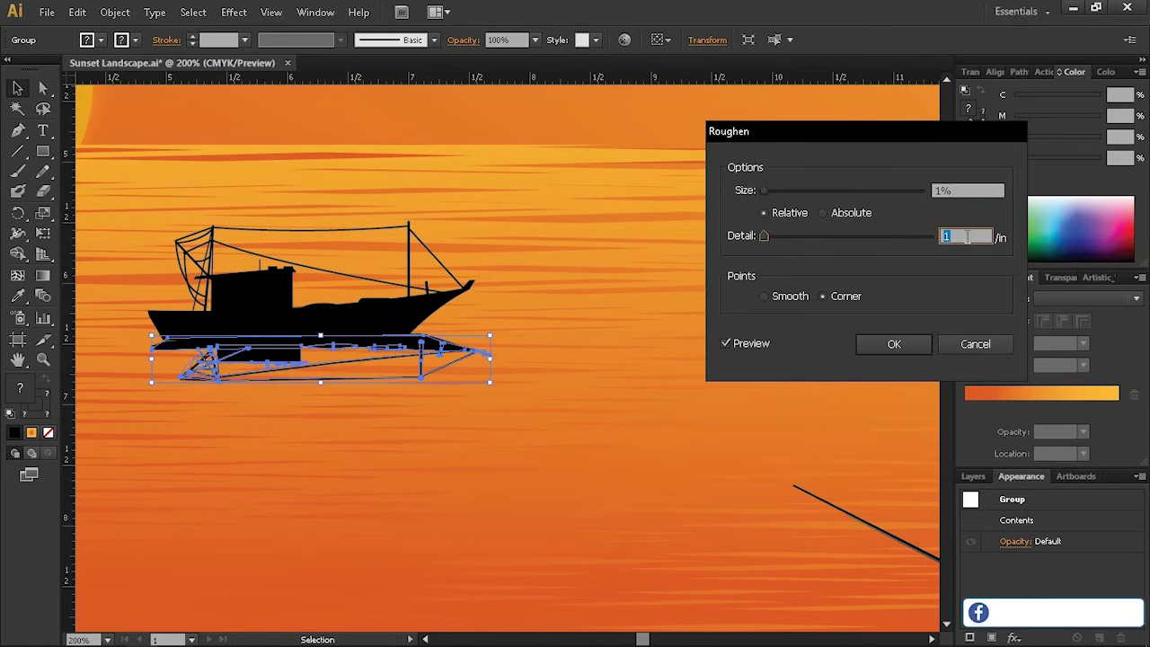
key(Return)
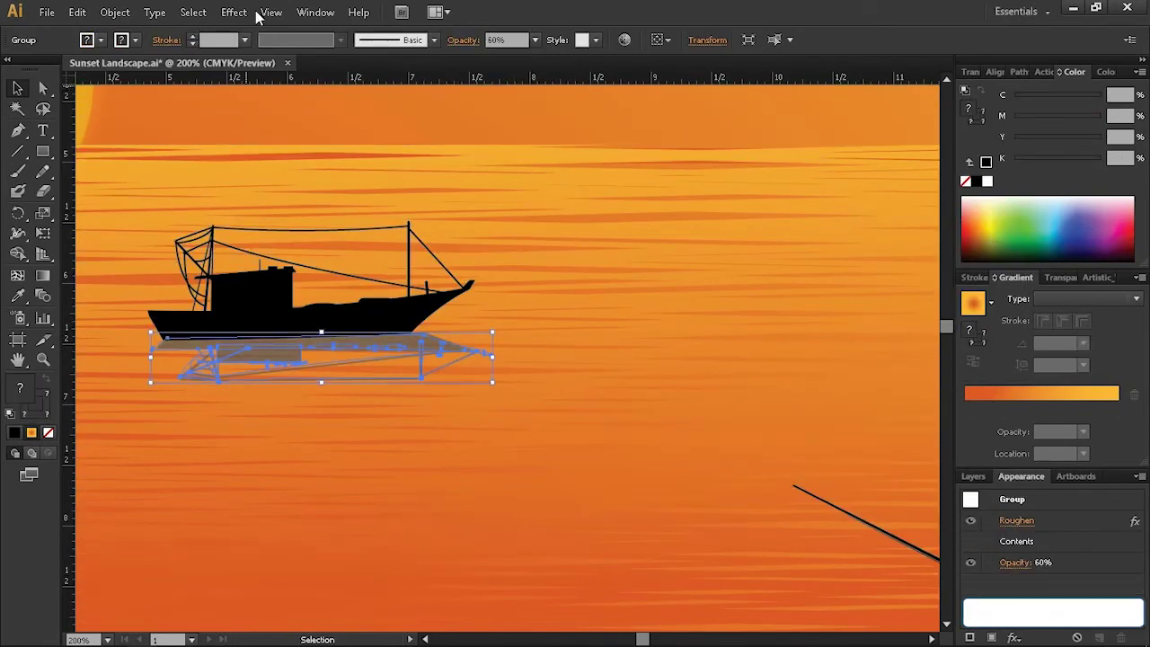
click(234, 12)
click(465, 300)
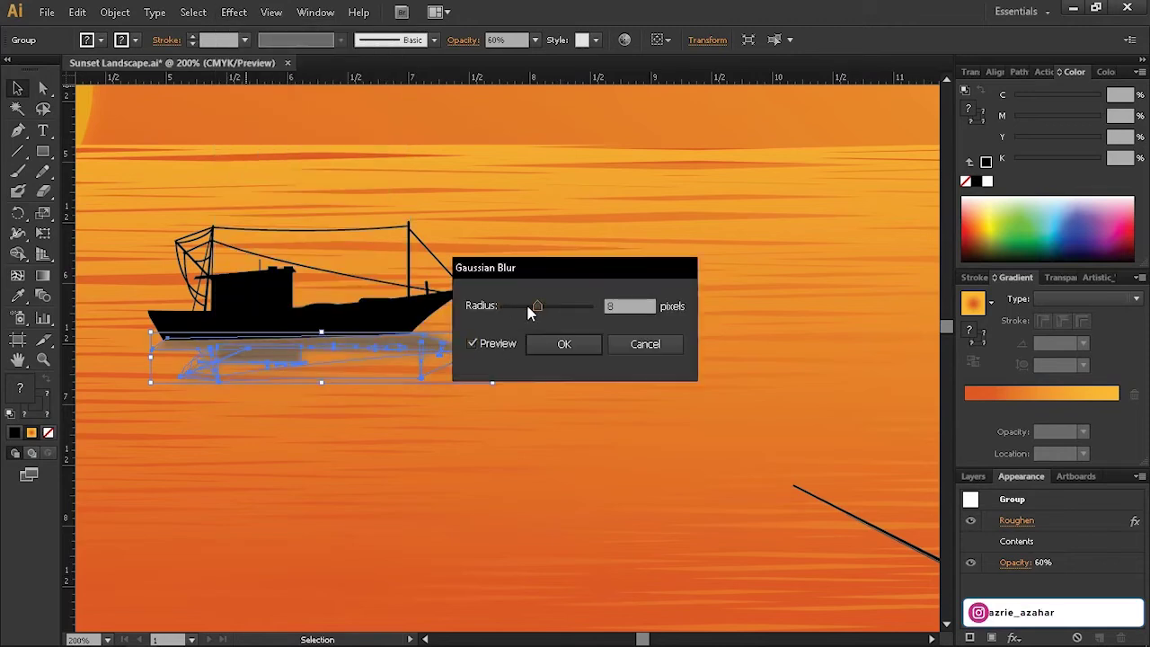
click(564, 344)
Lower the reflection's opacity to 10% and nudge it into place under the boat
key(ctrl+minus)
key(ctrl+minus)
key(ctrl+minus)
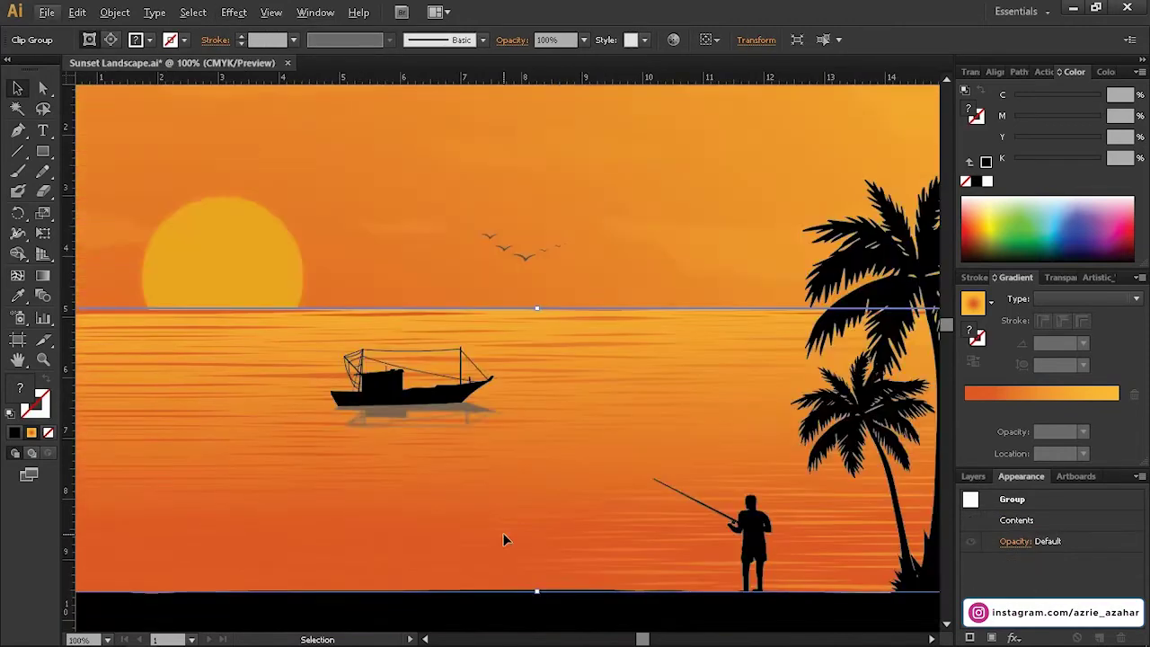
click(534, 39)
click(549, 113)
key(ctrl+shift+a)
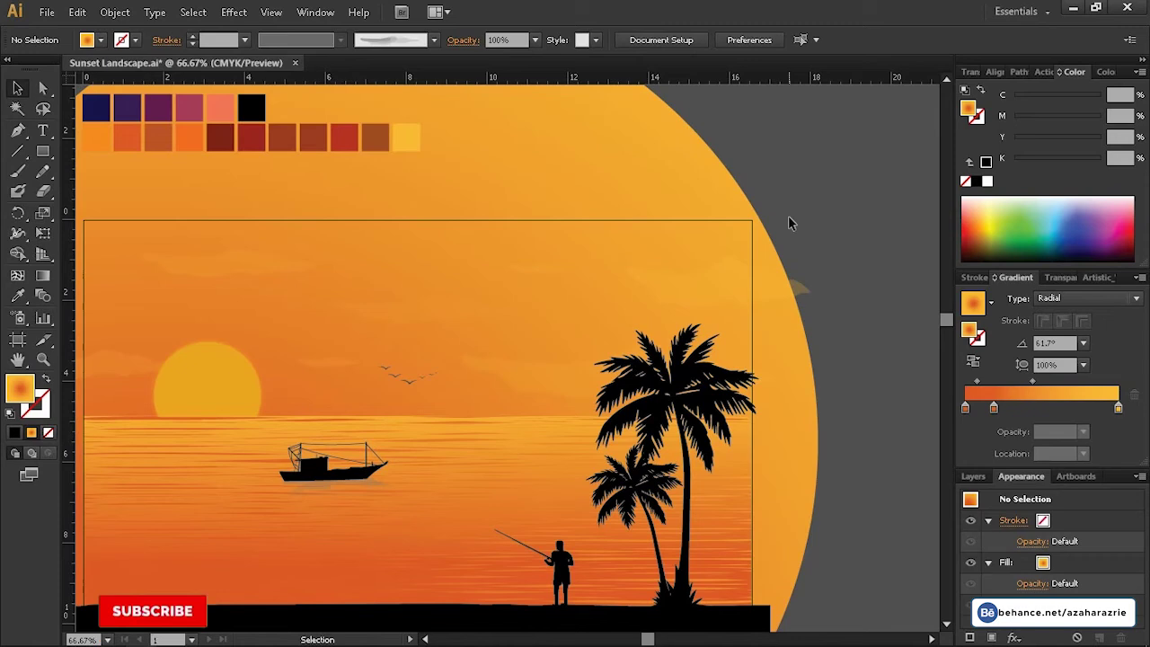
drag(376, 489, 374, 478)
key(ctrl+shift+a)
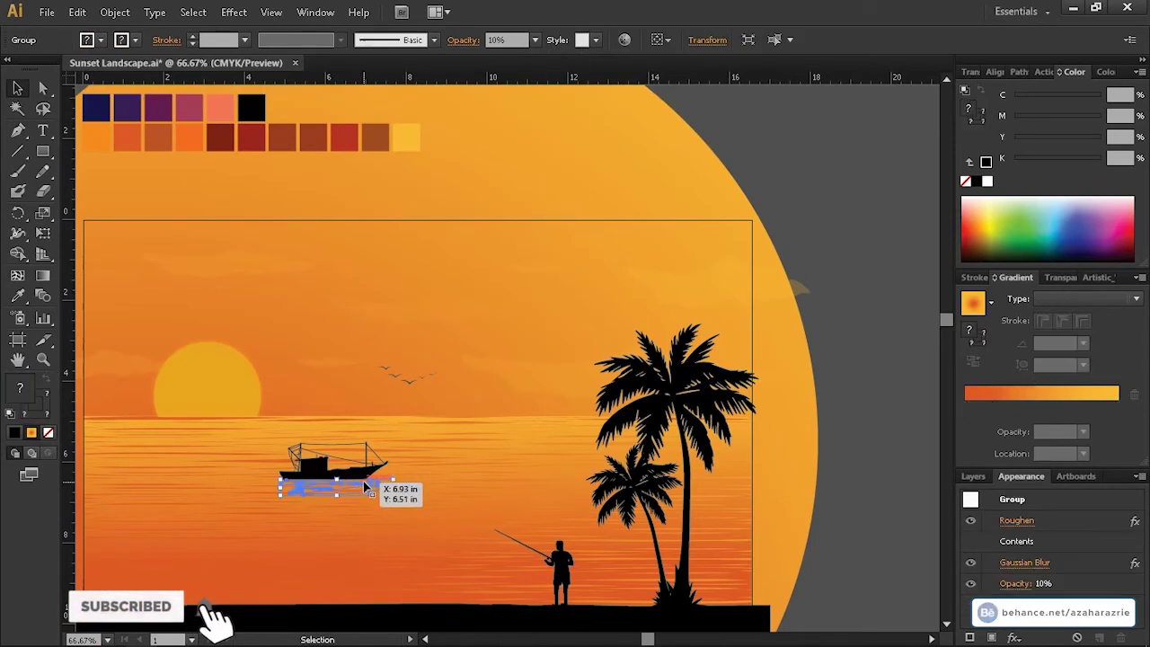
Set the sun circle to 50% opacity and draw a horizontal line across its base
key(ctrl+minus)
scroll(778, 379, down, 2)
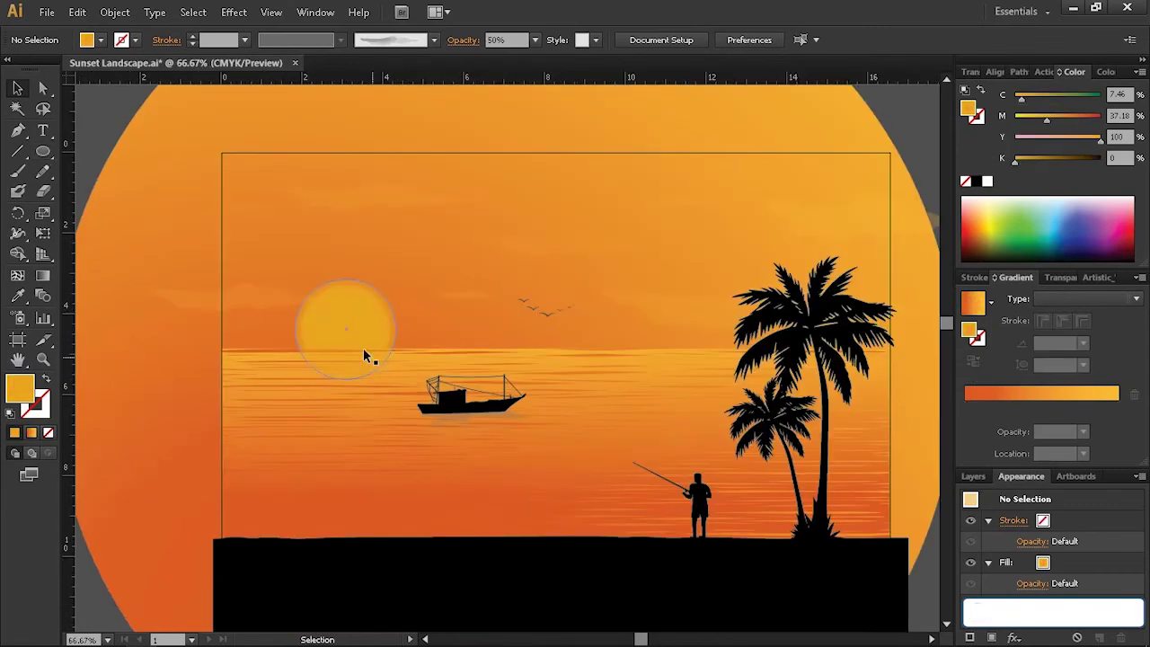
click(388, 311)
key(ctrl+plus)
key(ctrl+plus)
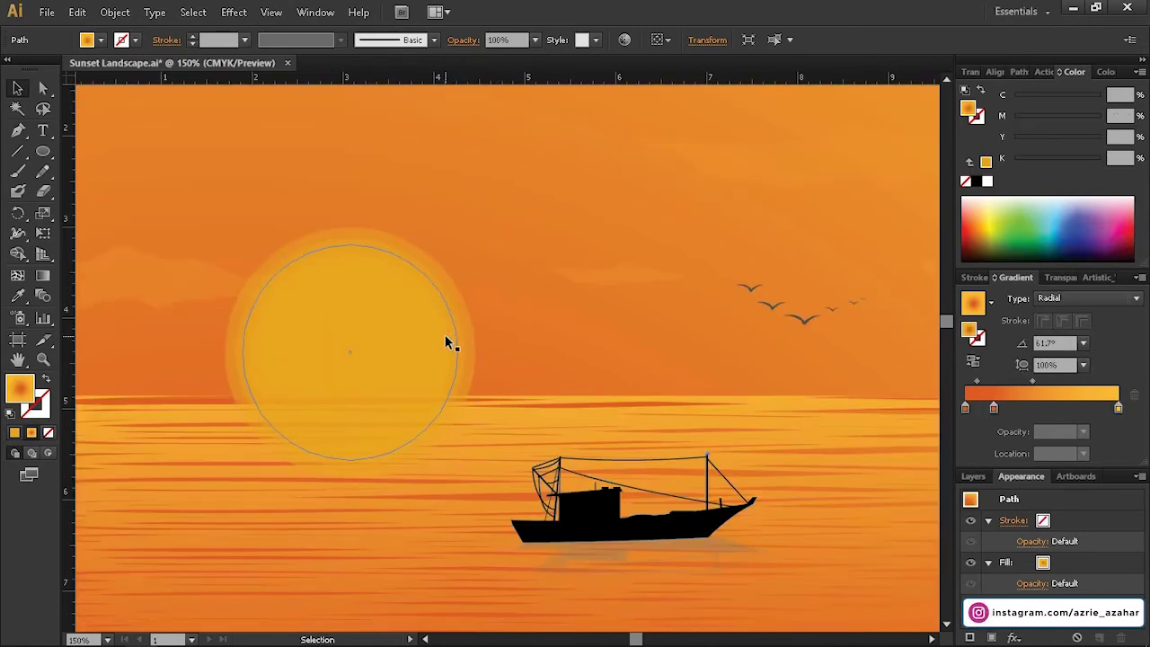
click(445, 342)
click(535, 39)
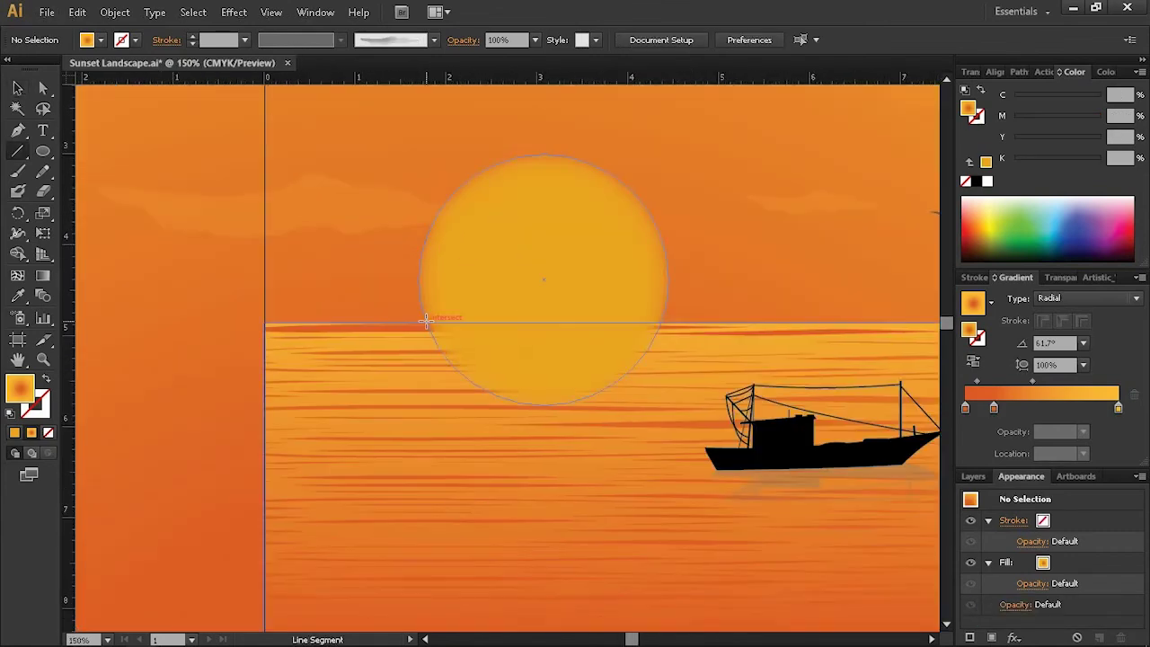
drag(426, 321, 662, 321)
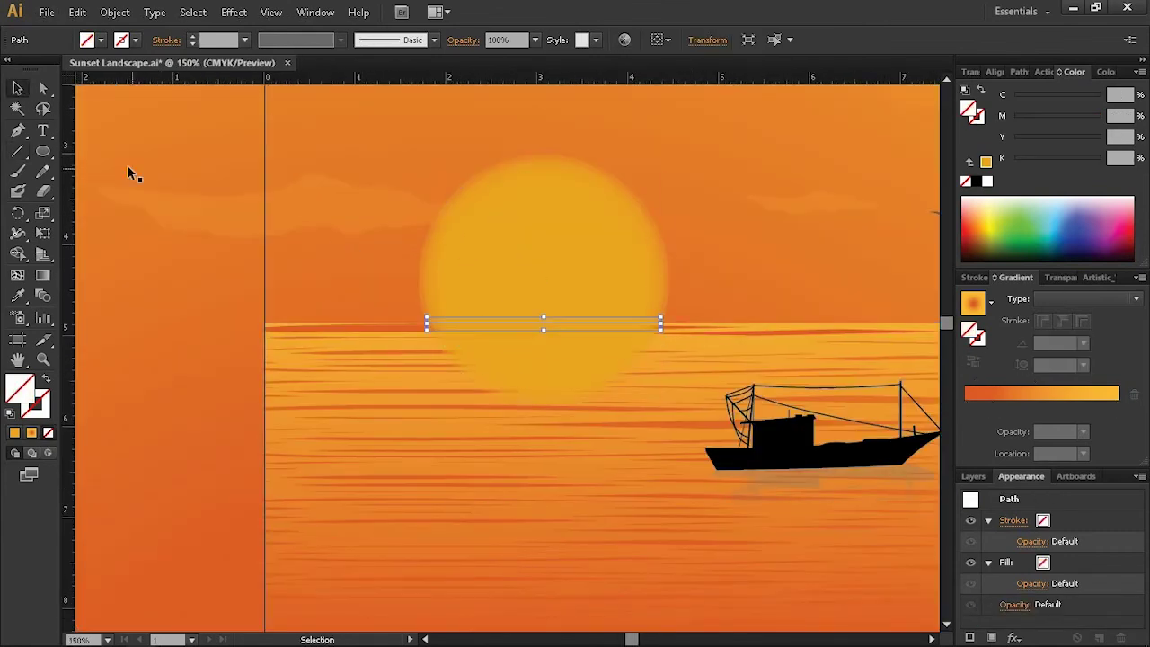